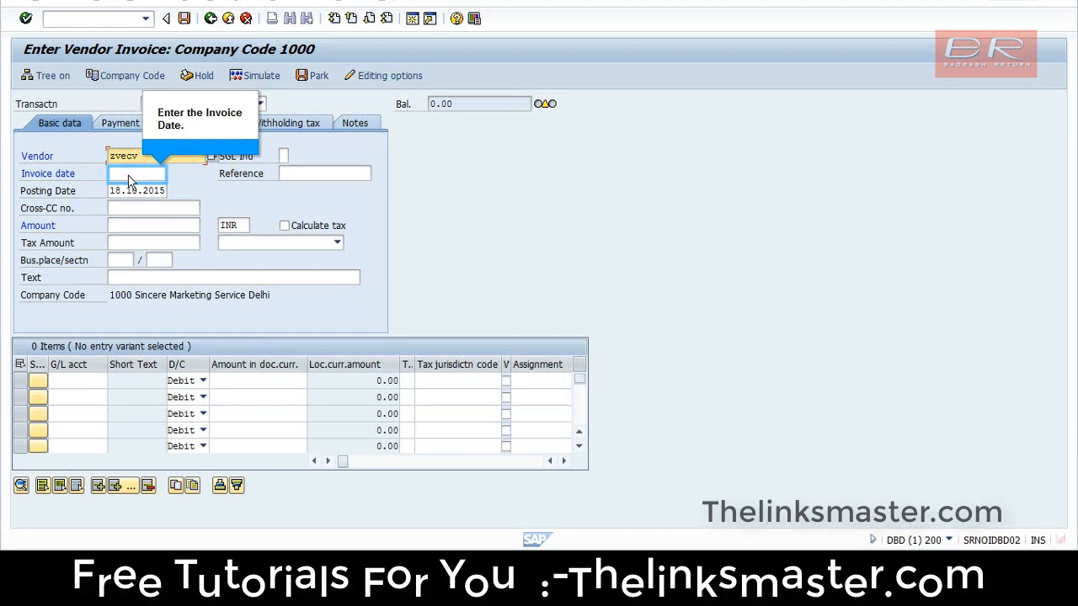
Set the vendor invoice date to 18.10.2015 and the header amount to 2000 INR
left_click(127, 180)
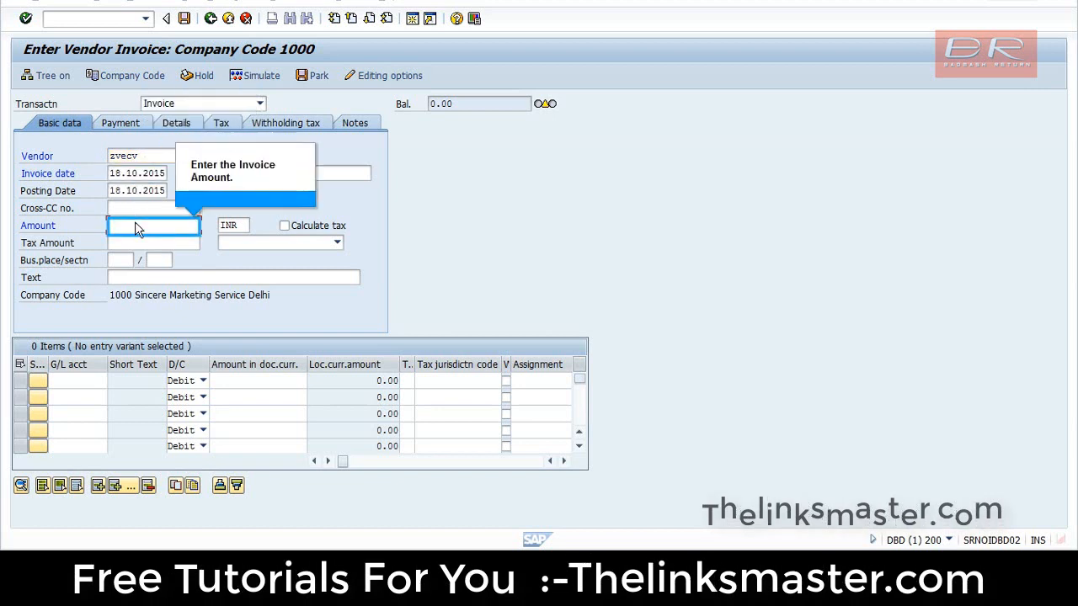
left_click(135, 226)
type("2000")
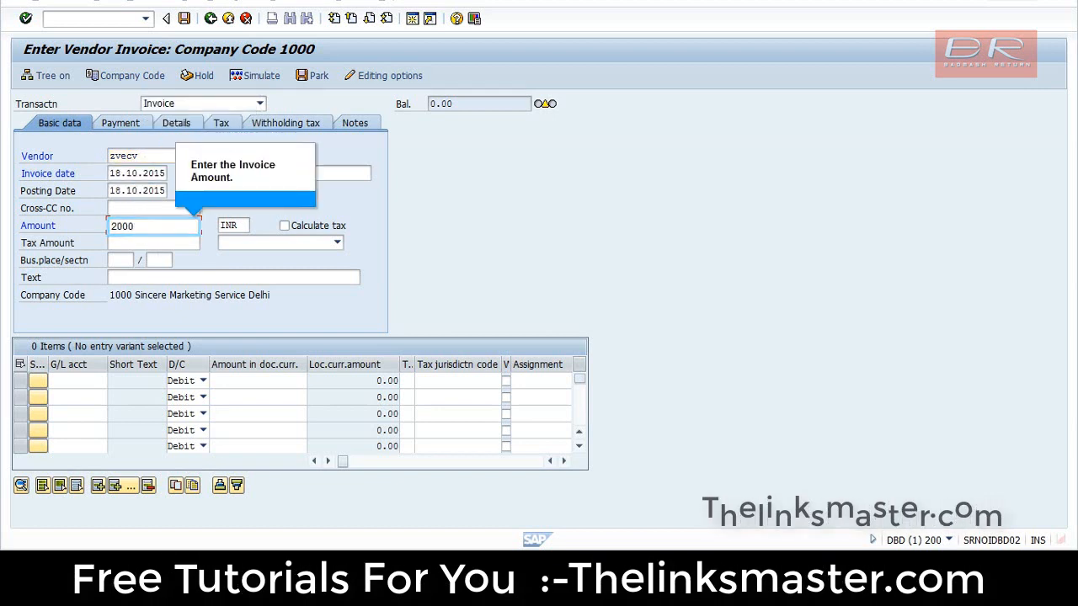
key("Return")
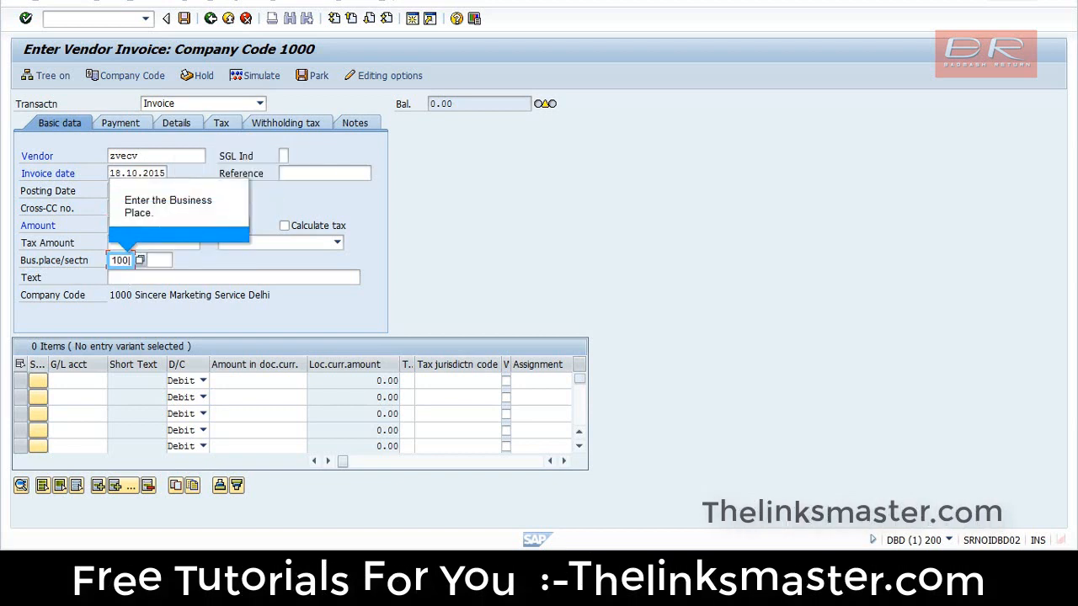
Set both the business place and section code to 1000, and enter "Vendor Invoice" as the header text
key("Return")
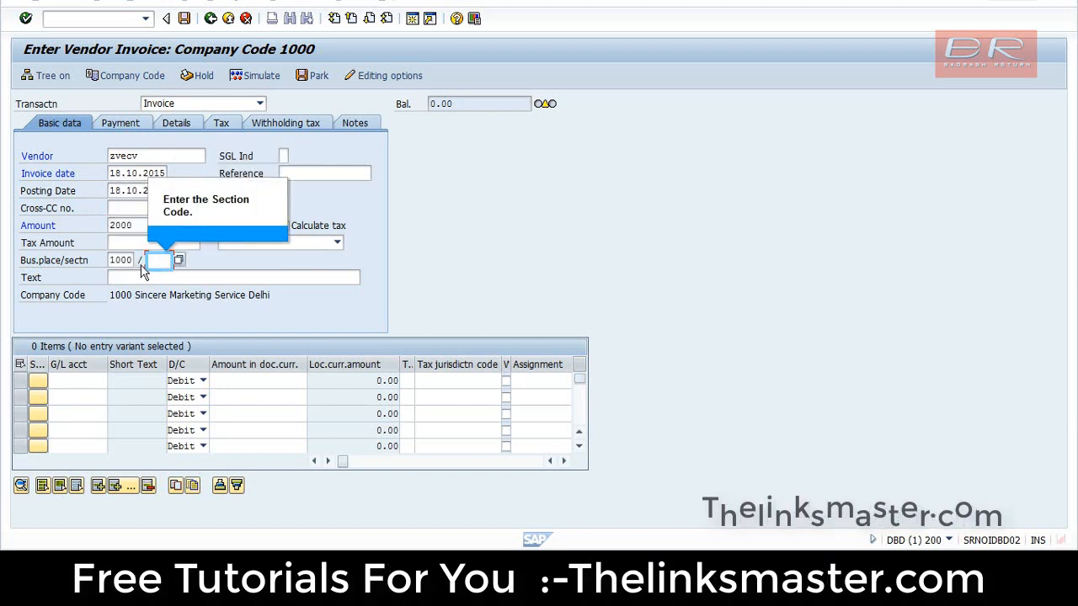
type("100")
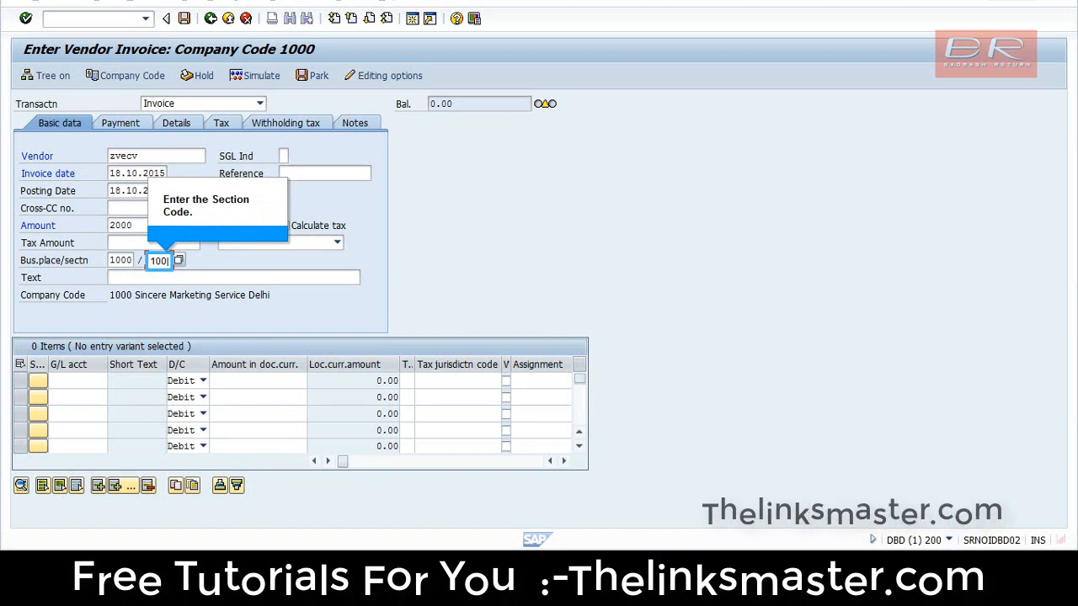
type("0")
key("Return")
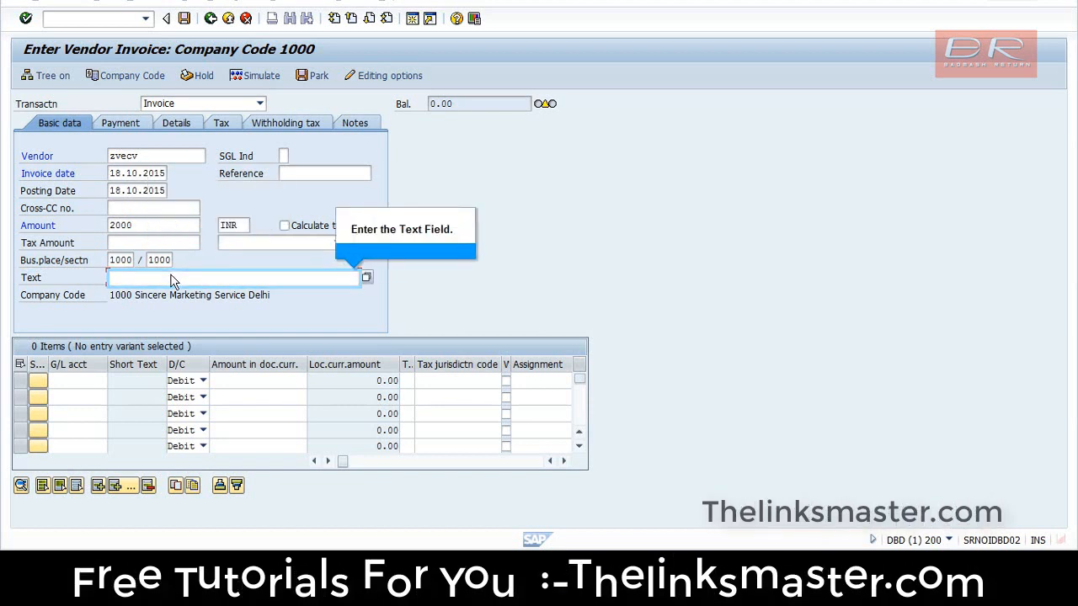
type("Vendor Invoice")
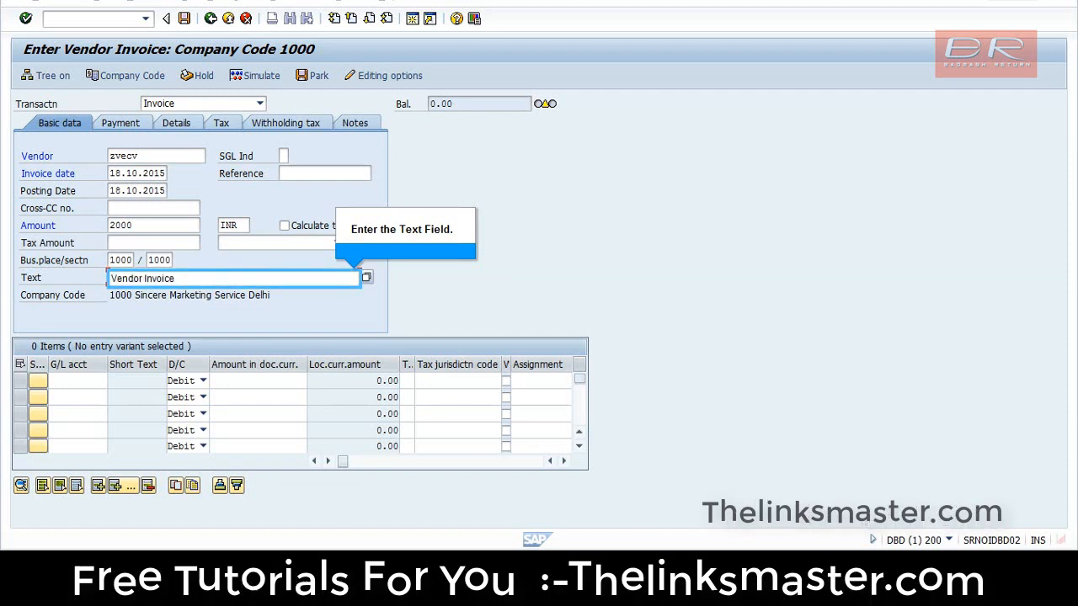
key("Return")
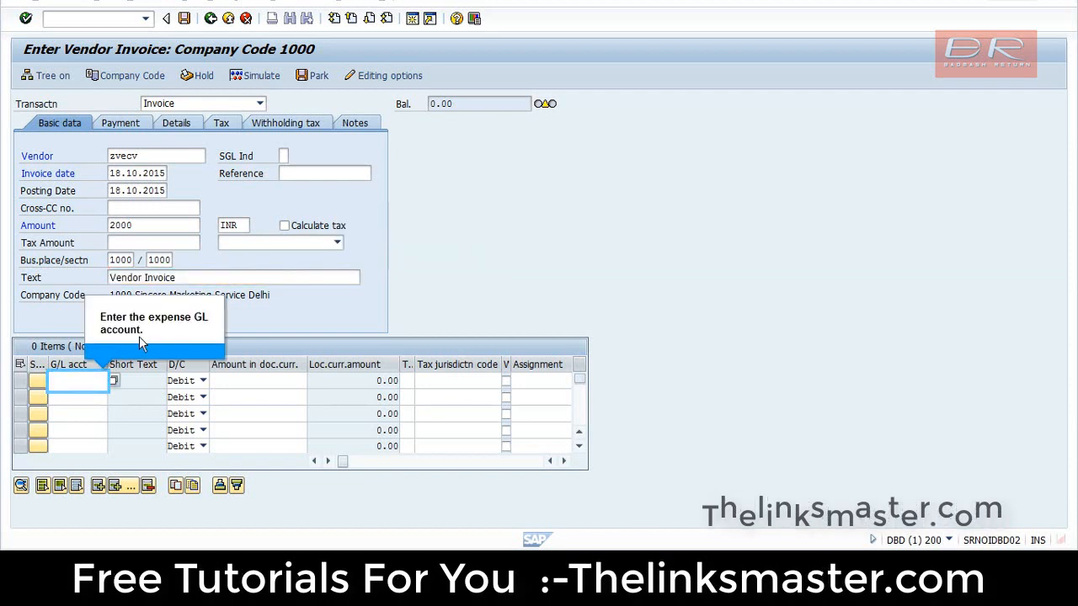
Fill the first line item with G/L account 600000, a debit amount of 2000 and cost center 100001
type("600000")
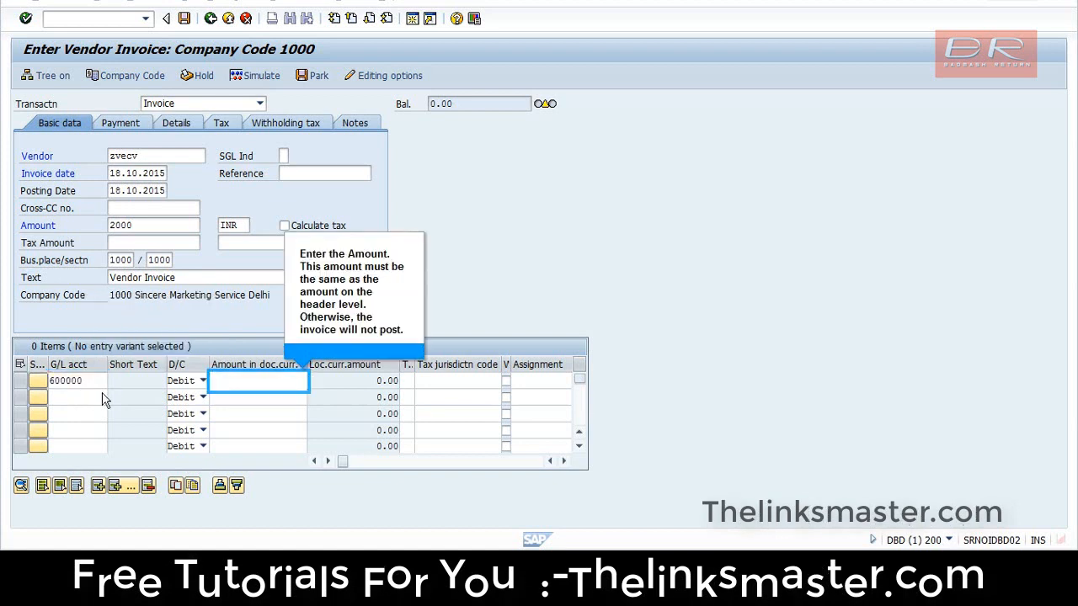
key("Tab")
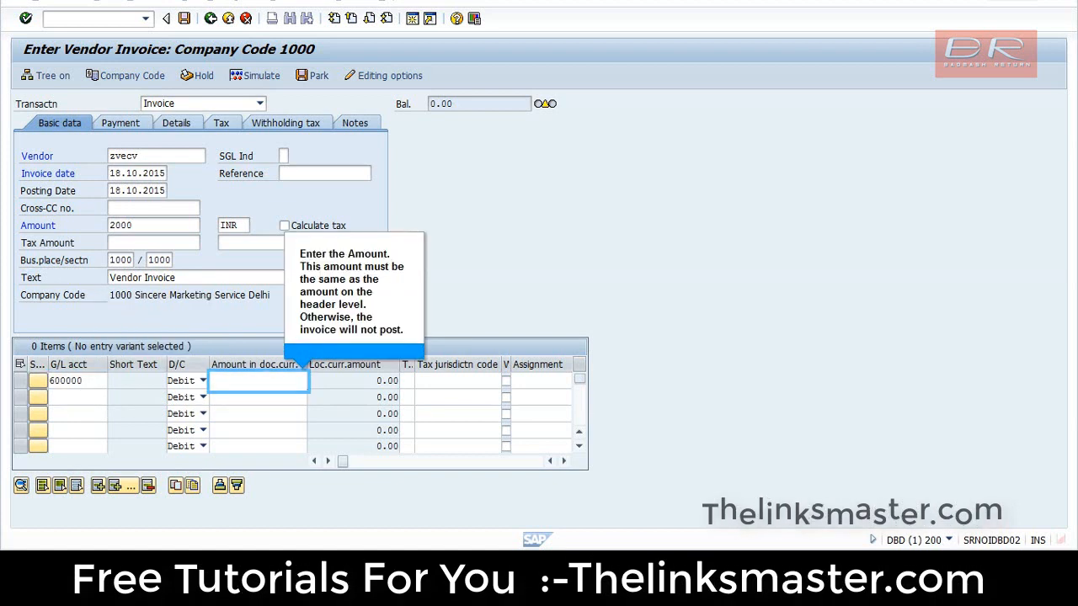
type("2000")
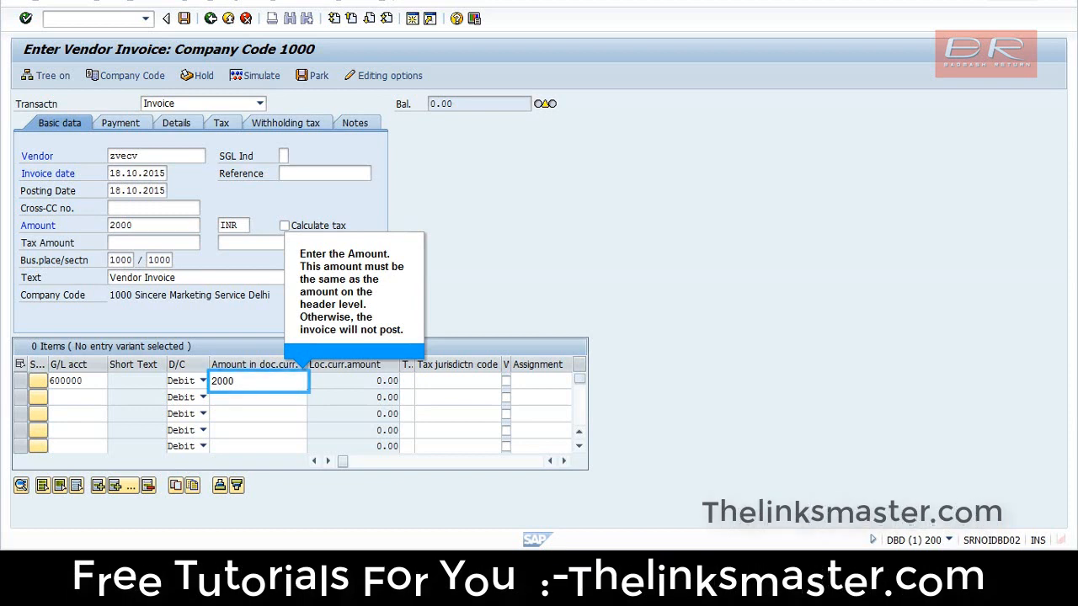
key("Return")
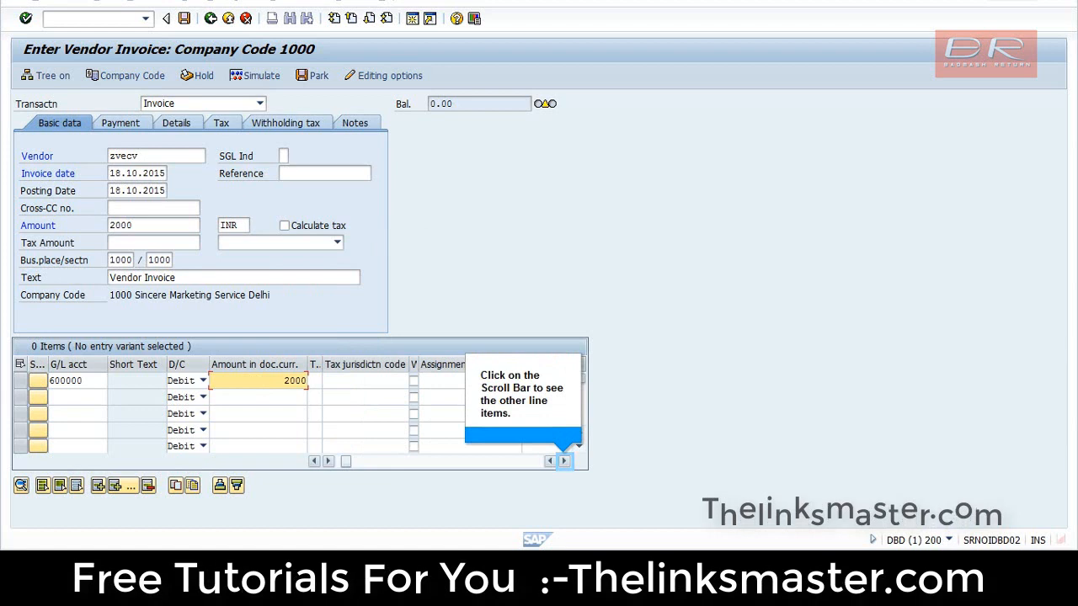
left_click(564, 463)
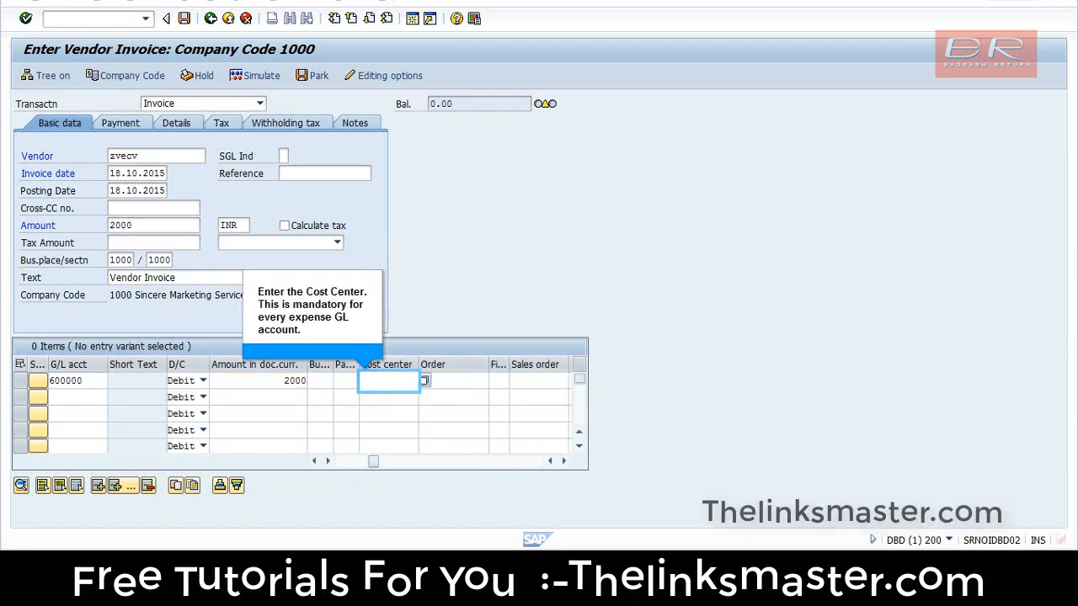
type("100")
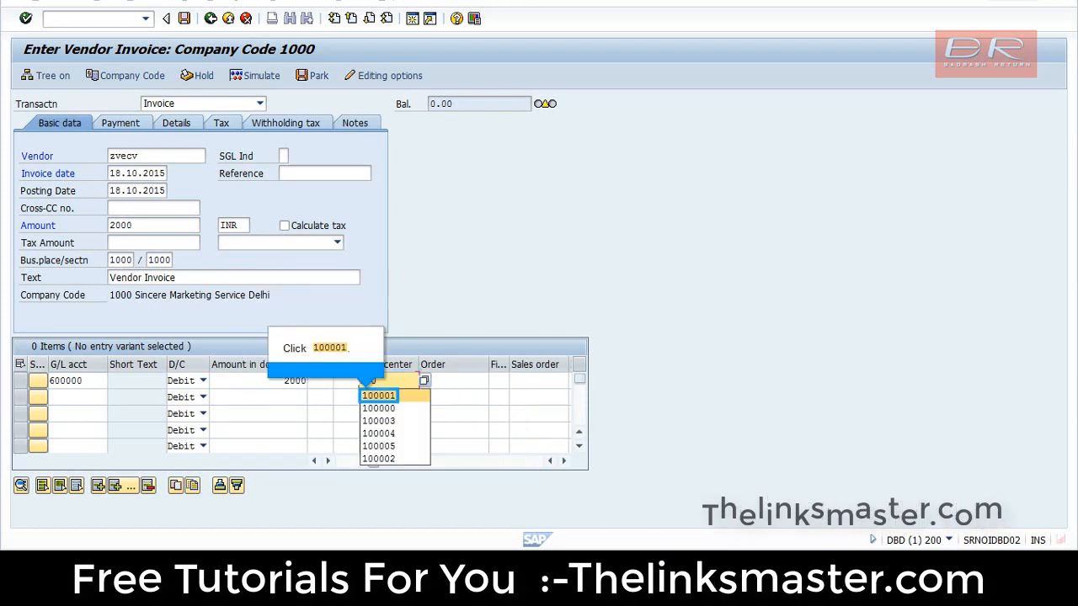
left_click(378, 395)
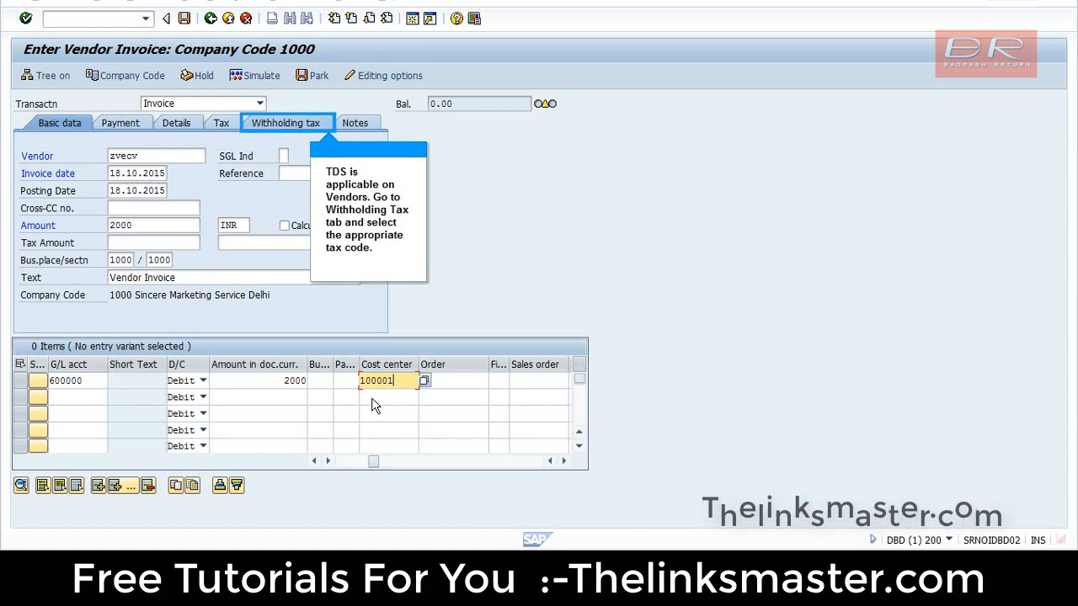
Acknowledge the down payment notice and assign withholding tax code A1 to the first withholding tax row
left_click(271, 128)
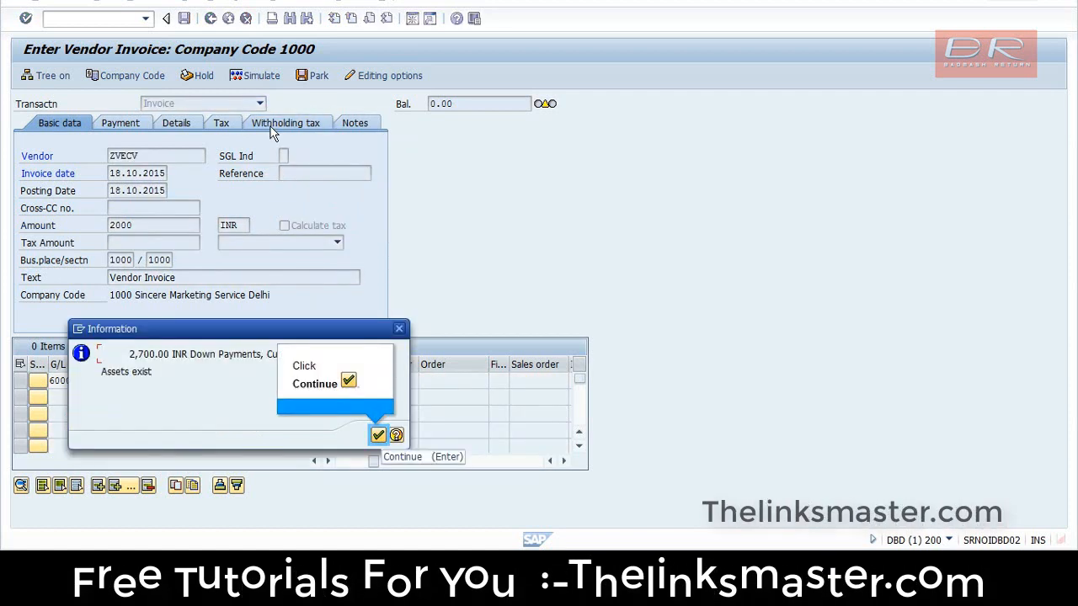
left_click(378, 437)
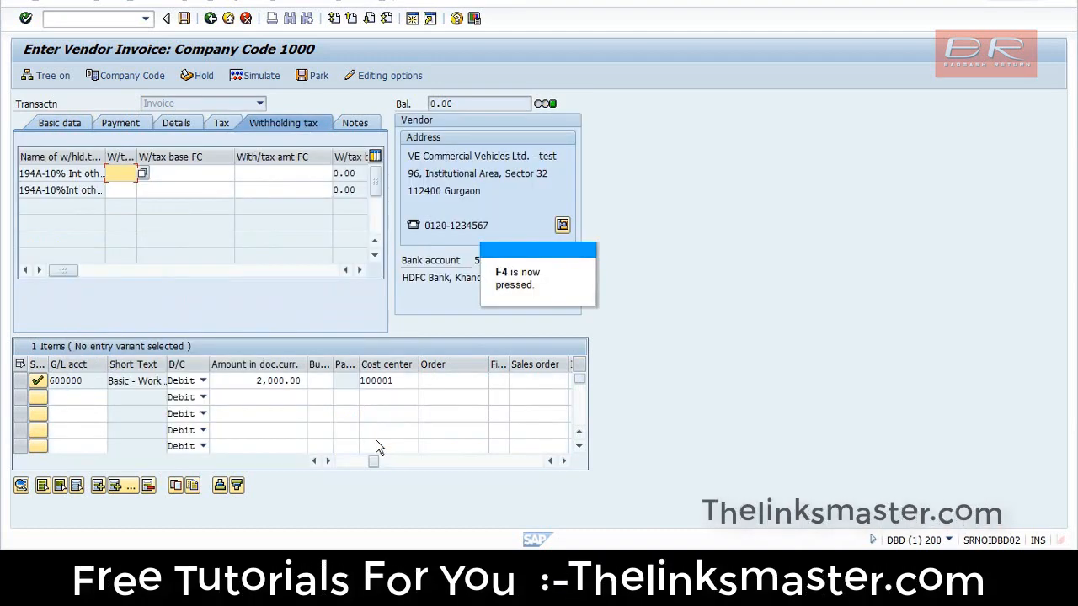
key("F4")
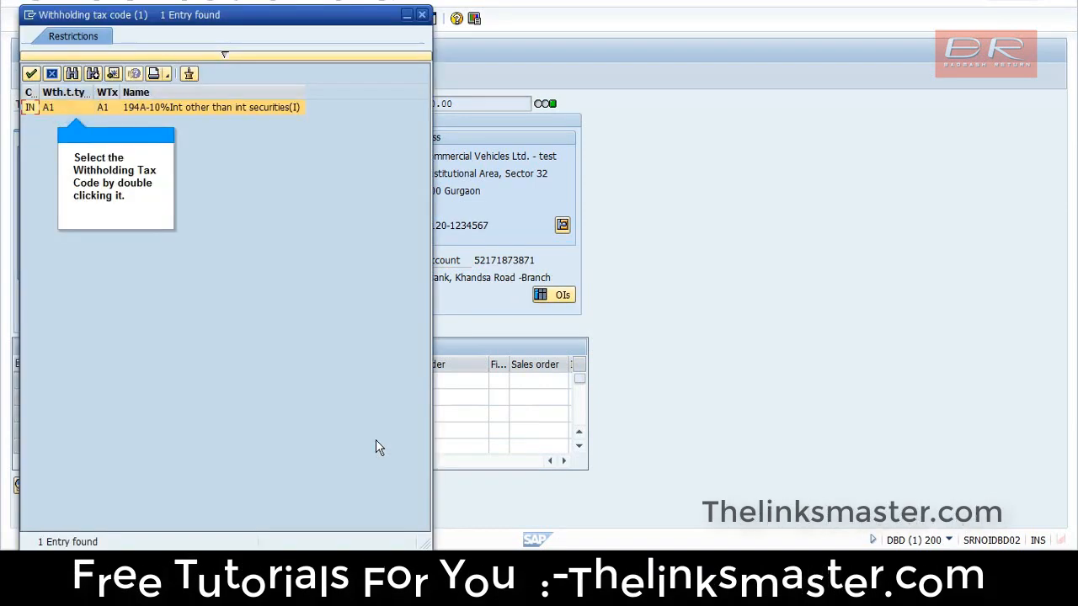
double_click(77, 108)
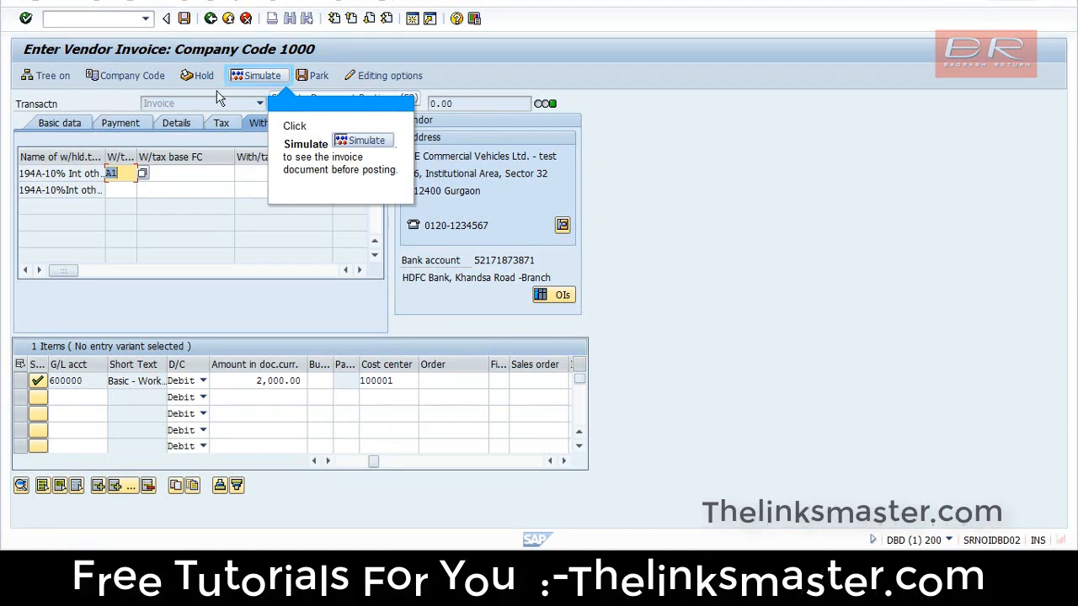
Simulate the vendor invoice document and post it
left_click(248, 81)
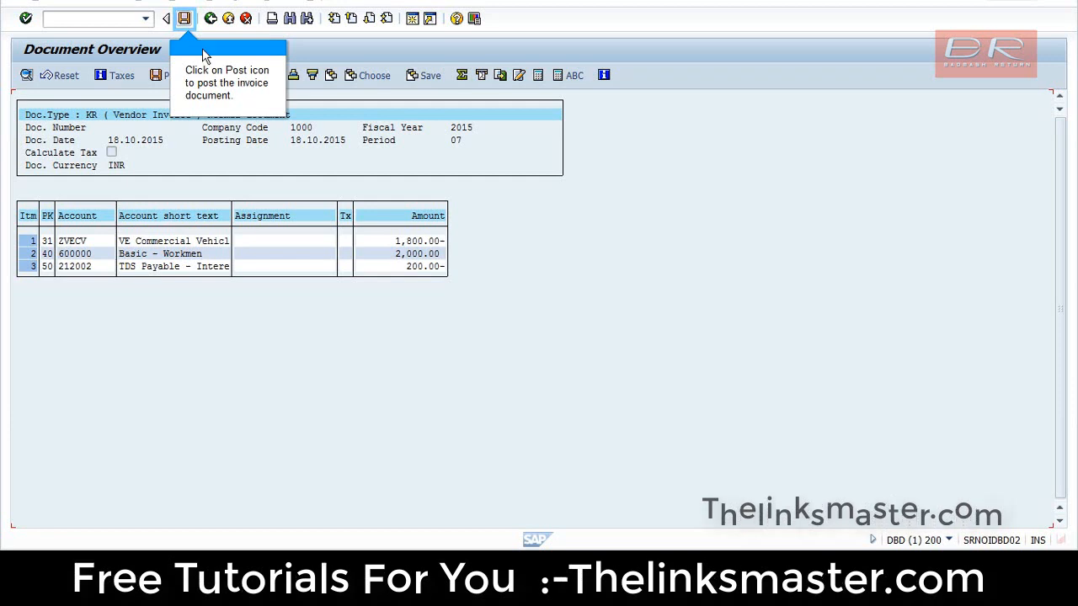
left_click(183, 20)
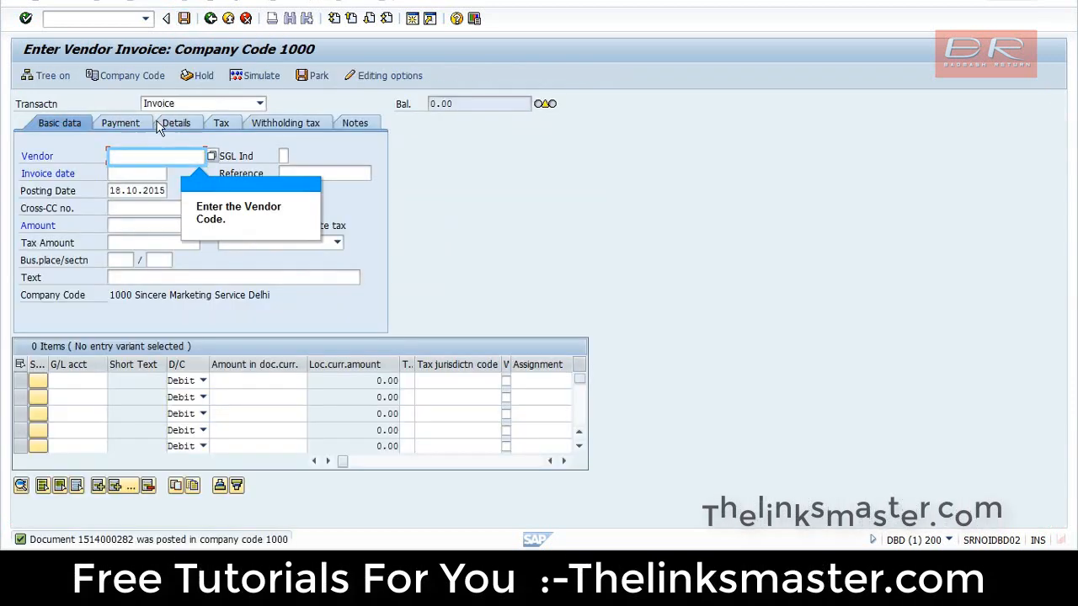
Fill a new invoice header with vendor zvecv, invoice date 18.10.2015, amount 1000 and text "Vendor Invoice with VAT"
type("zv")
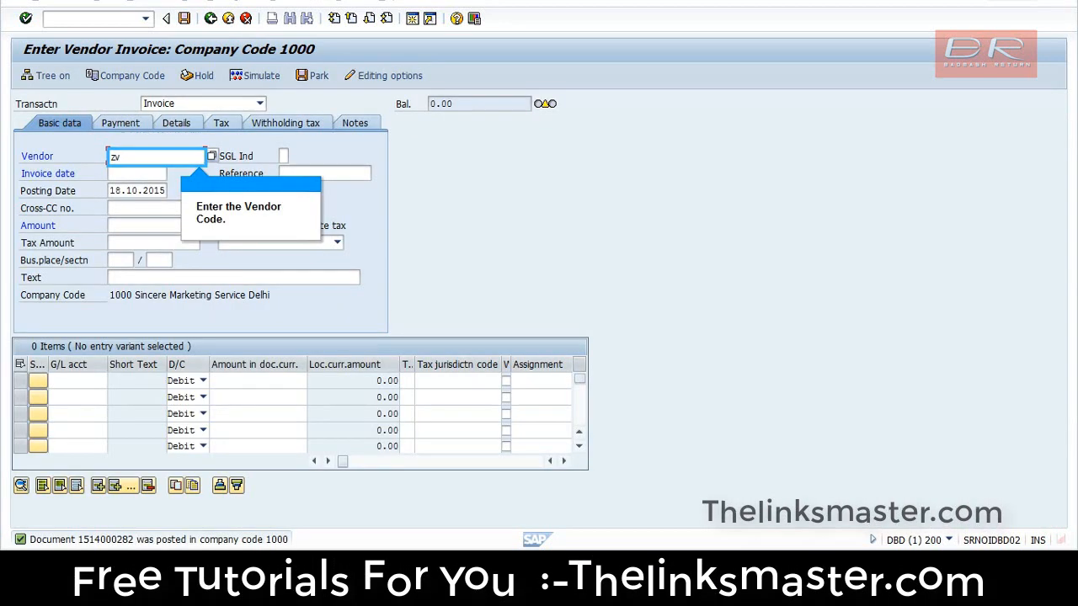
type("ecv")
key("Tab")
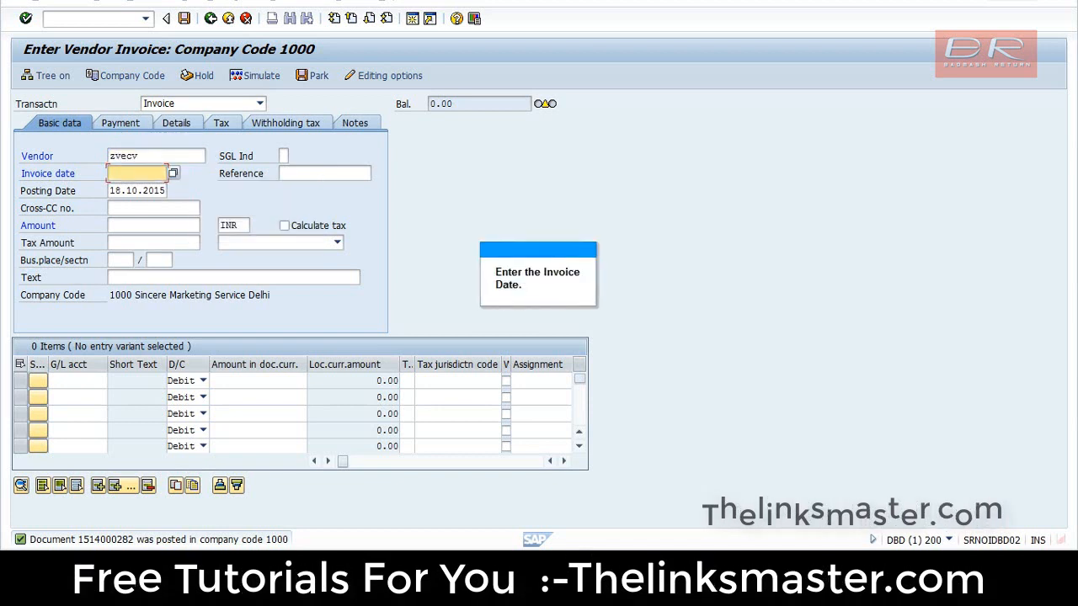
key("F2")
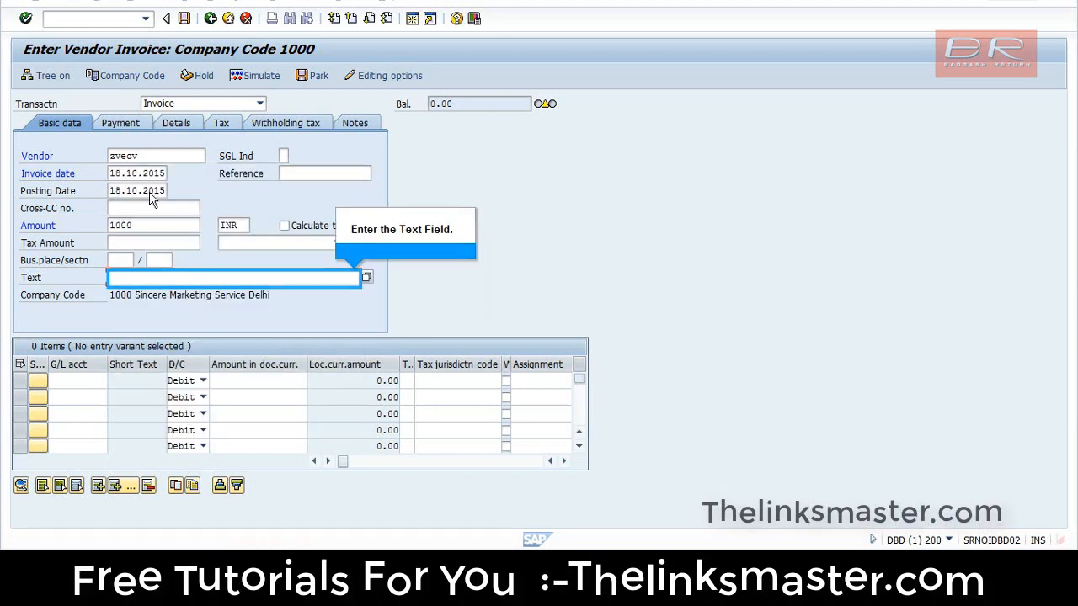
type("V")
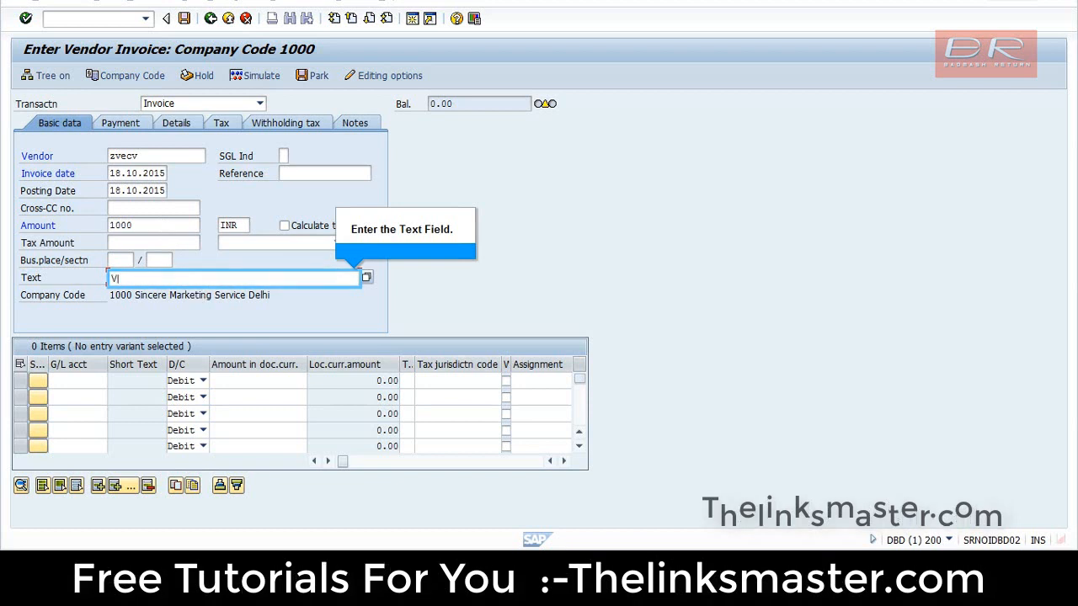
type("endor Invoice with VAT")
Set the business place and section code to 1000 and clear the header amount
left_click(119, 261)
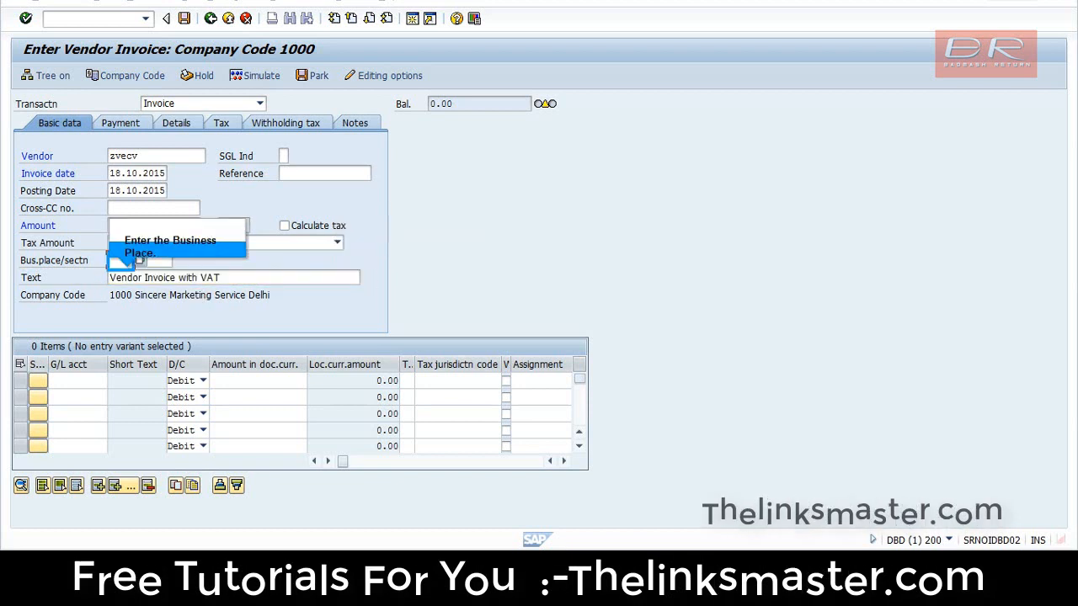
type("1000")
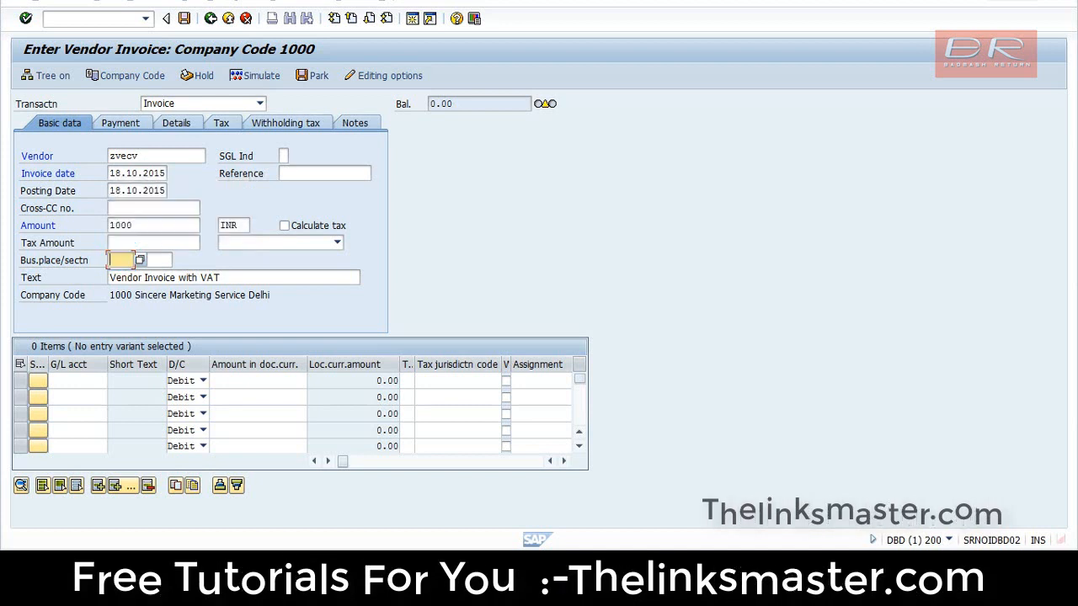
left_click(157, 262)
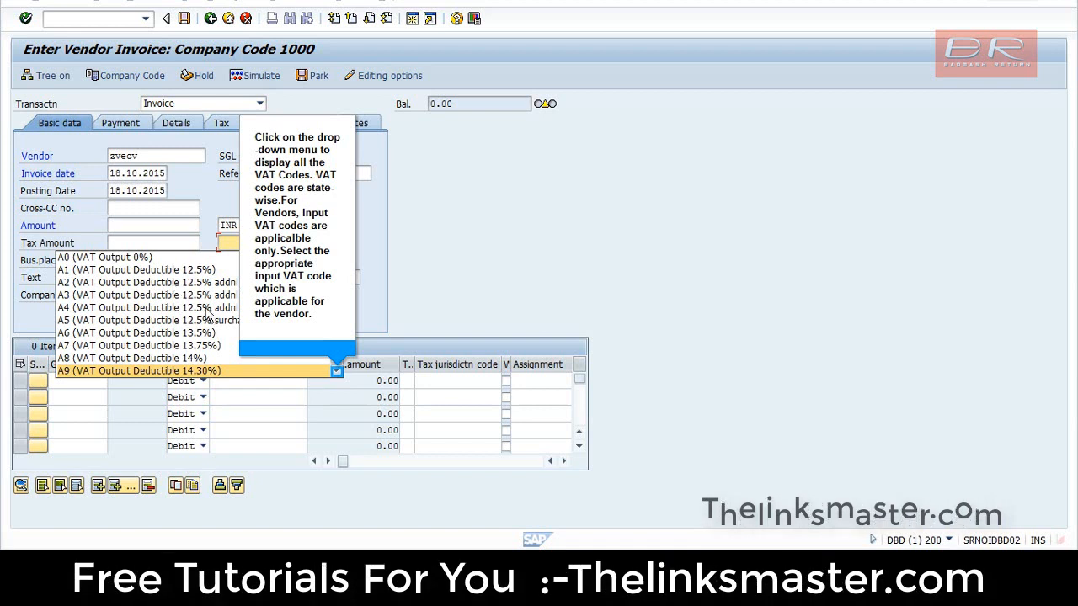
Apply tax code V1 (VAT Input Deductible 12.5%), acknowledge the down payment notice and enable automatic tax calculation
left_click(335, 375)
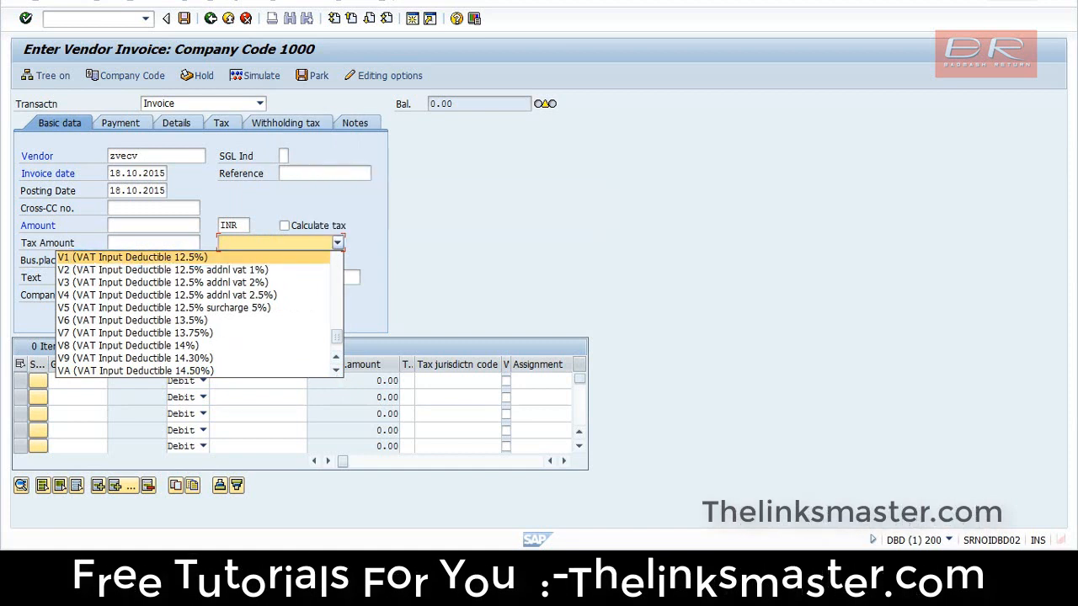
left_click(150, 262)
key("Return")
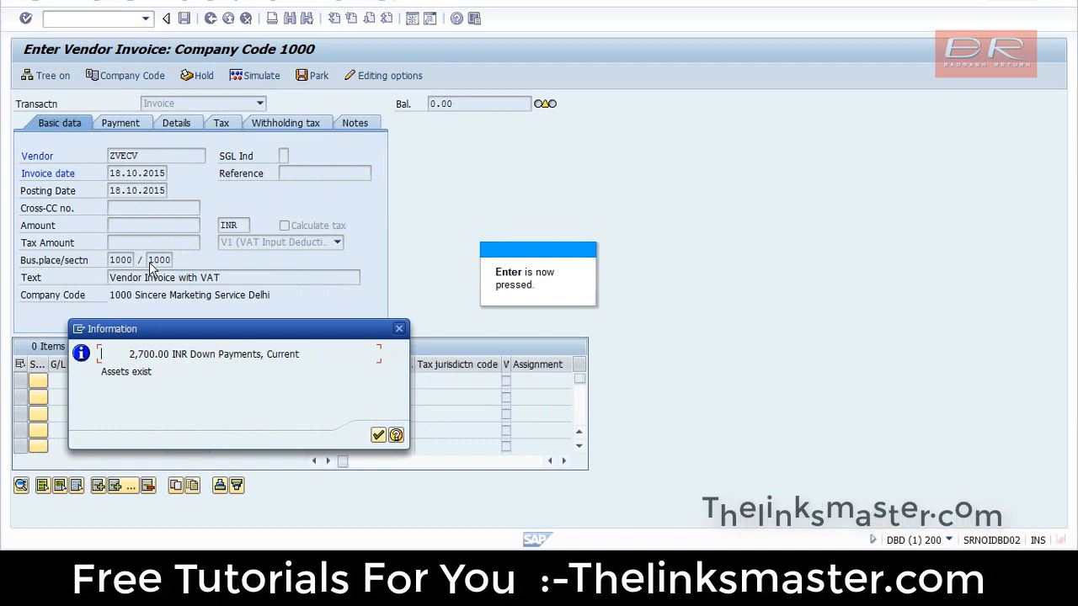
key("Return")
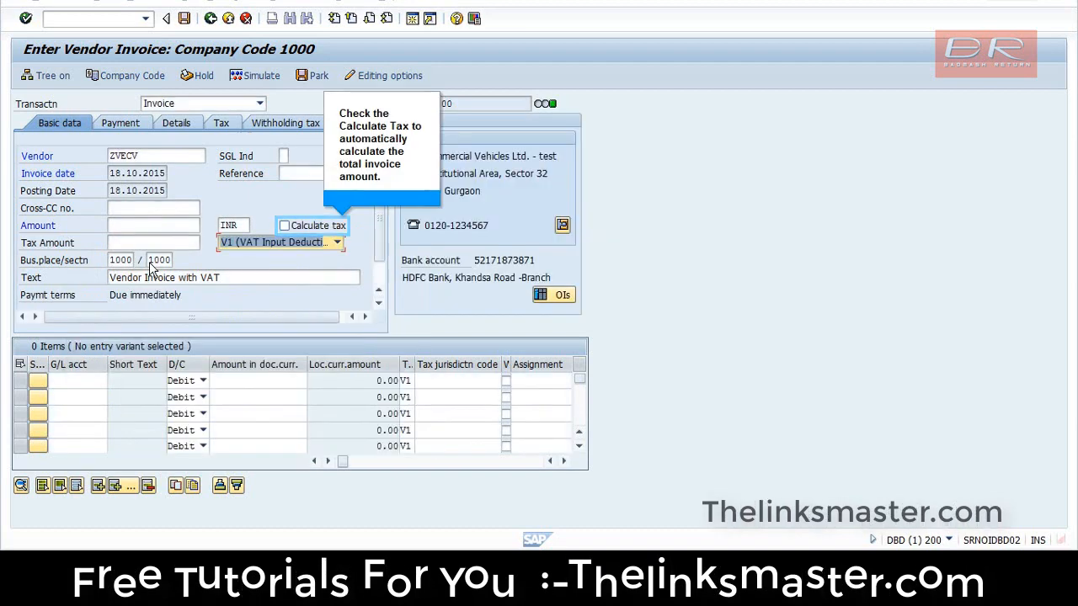
left_click(298, 229)
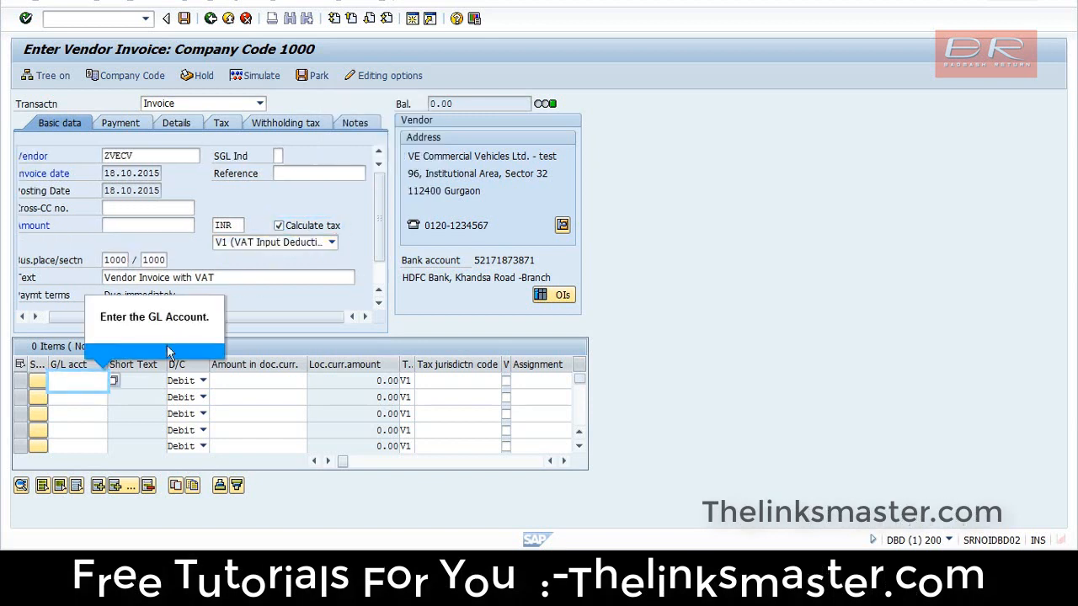
Enter G/L account 600000 with a debit amount of 2000 in the first line item
left_click(70, 389)
type("6")
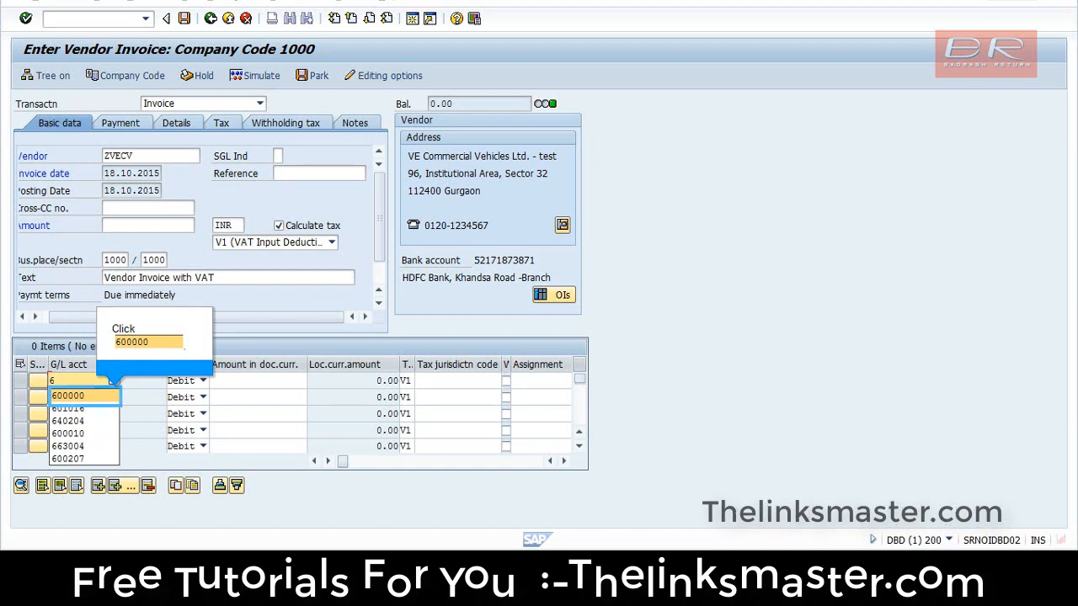
left_click(74, 397)
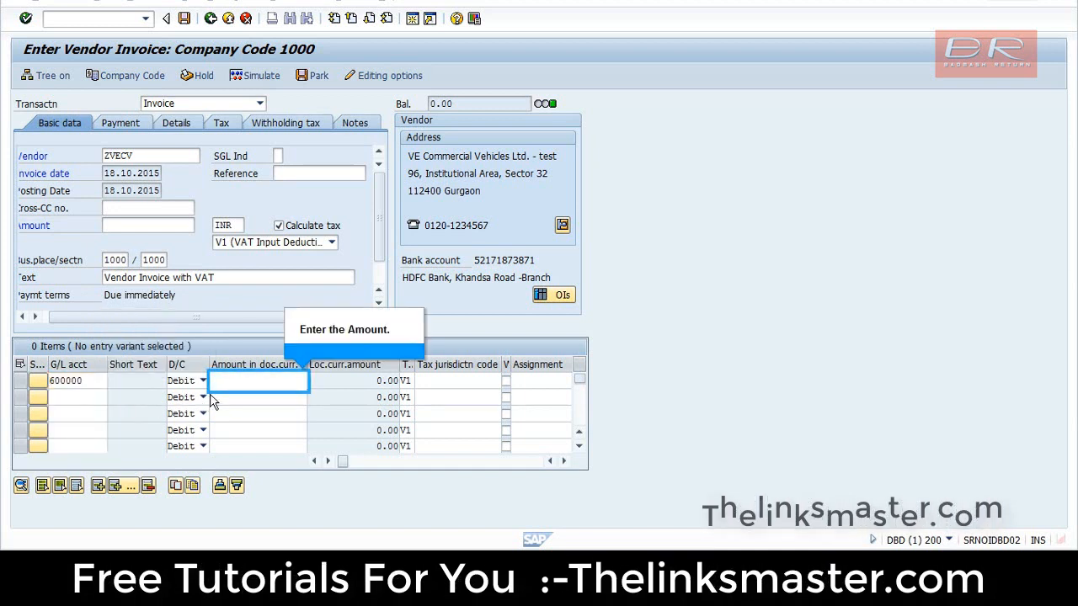
type("2000")
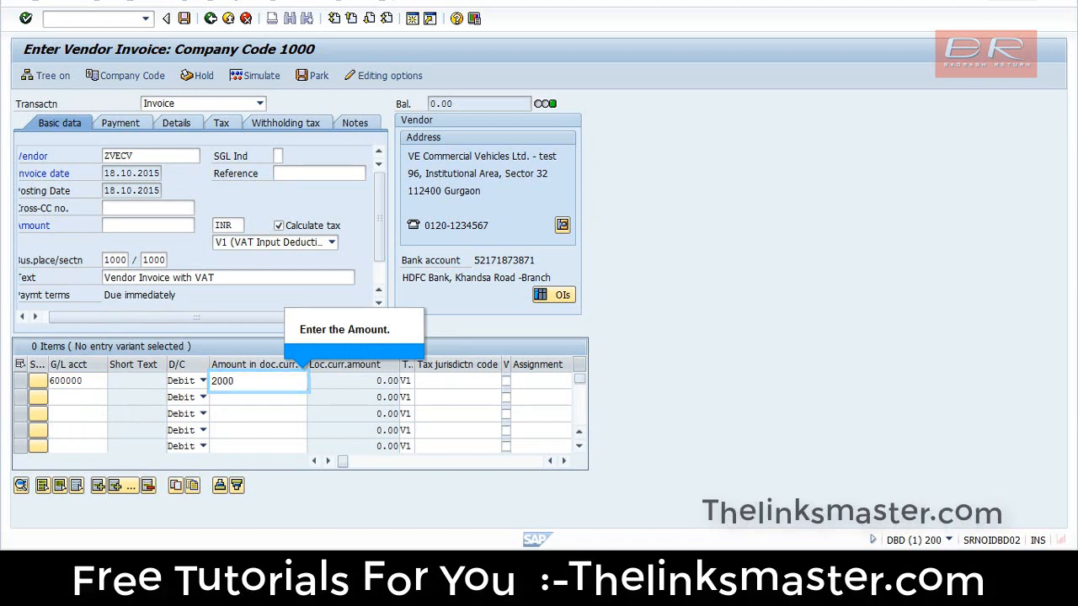
Assign cost center 100001 to the line item for G/L account 600000
key("Return")
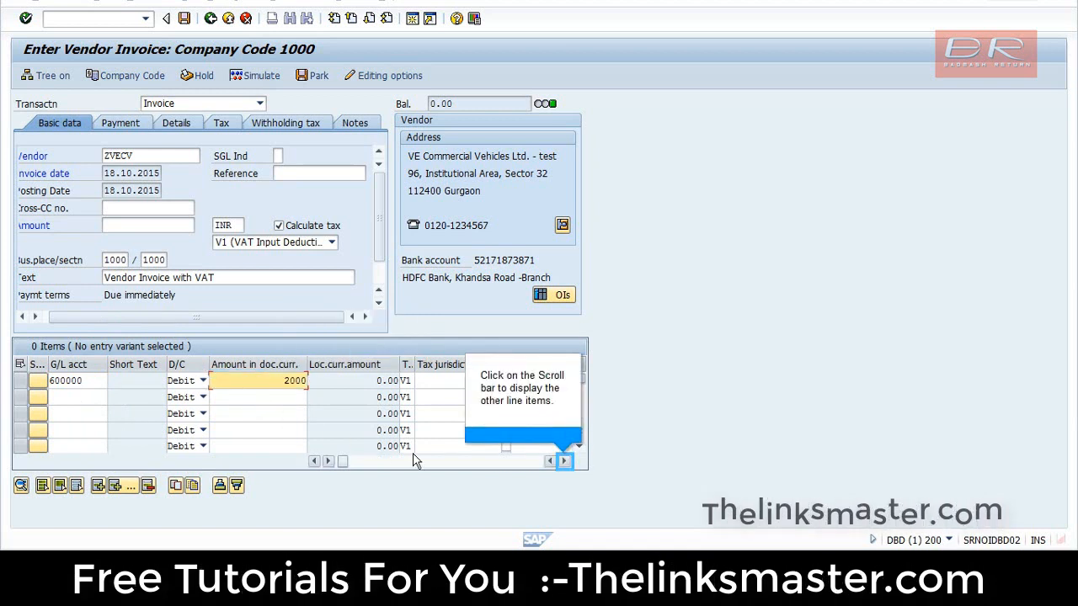
left_click(563, 462)
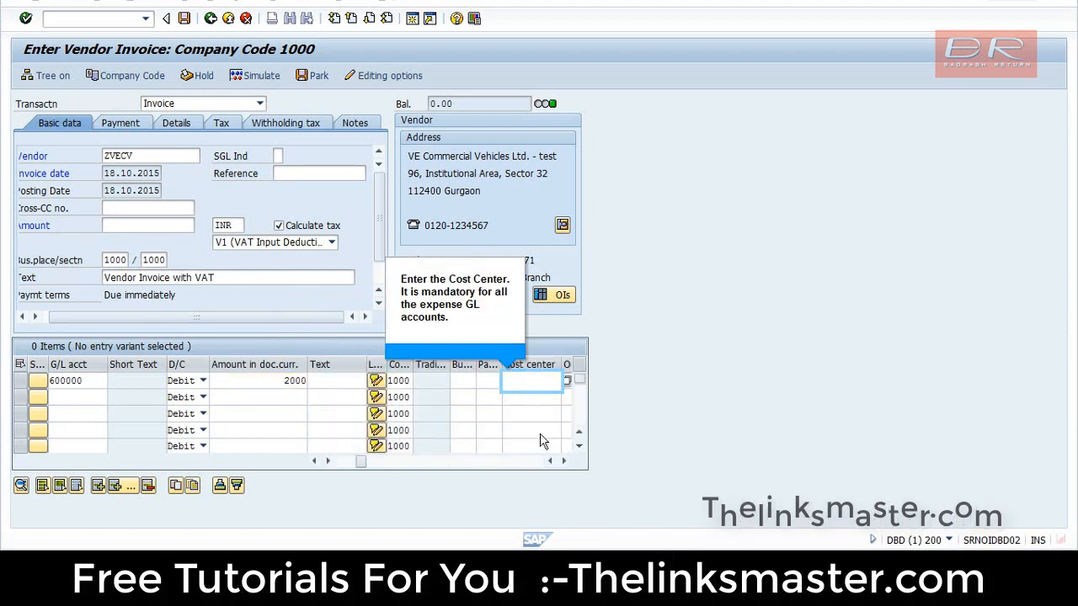
type("10")
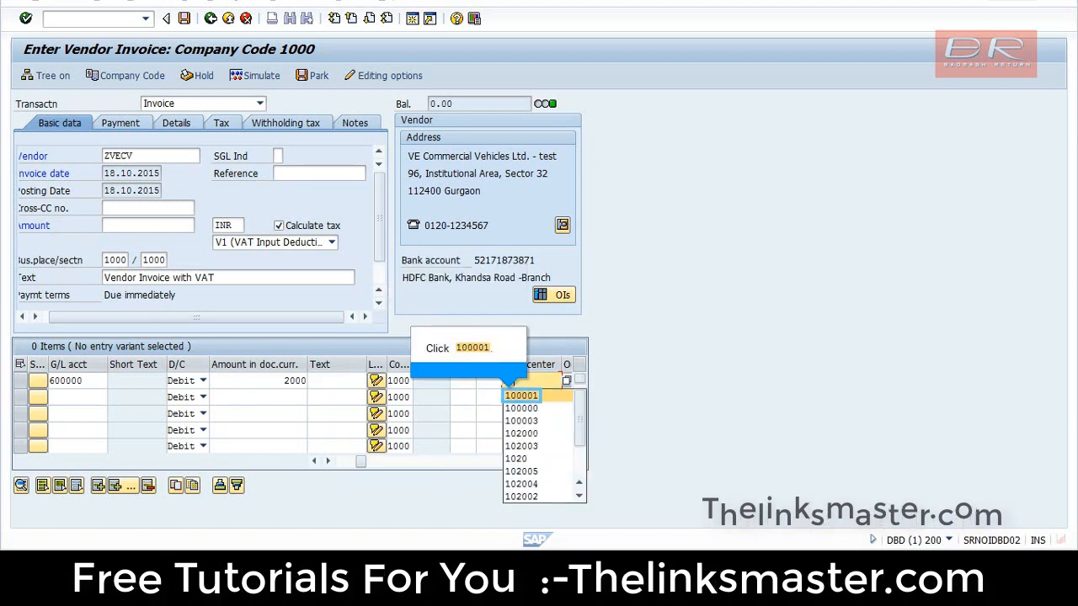
left_click(520, 397)
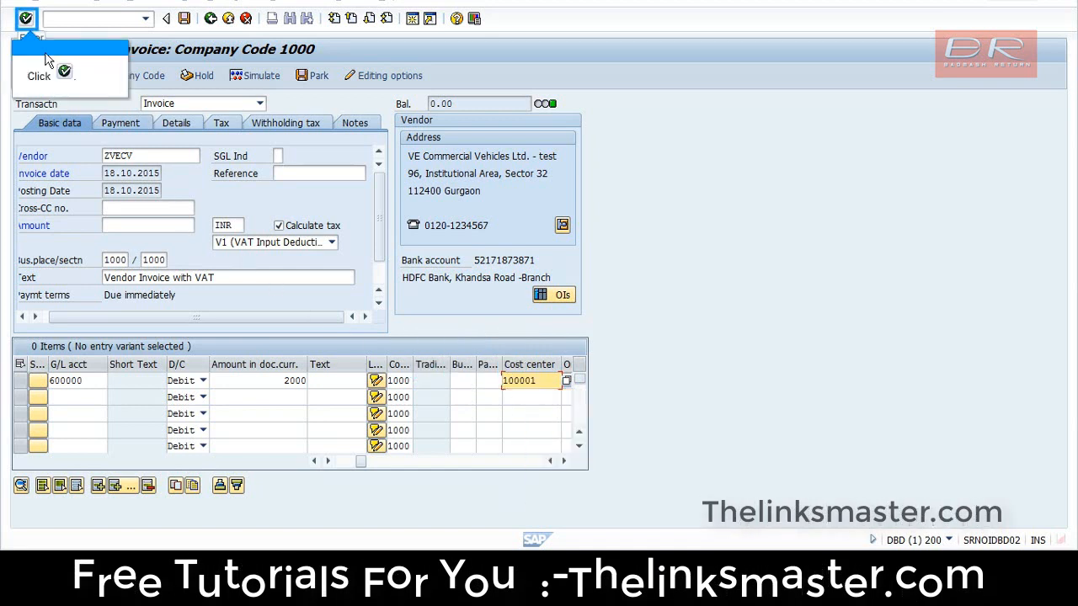
Validate the invoice entries, simulate the document and post it
left_click(26, 18)
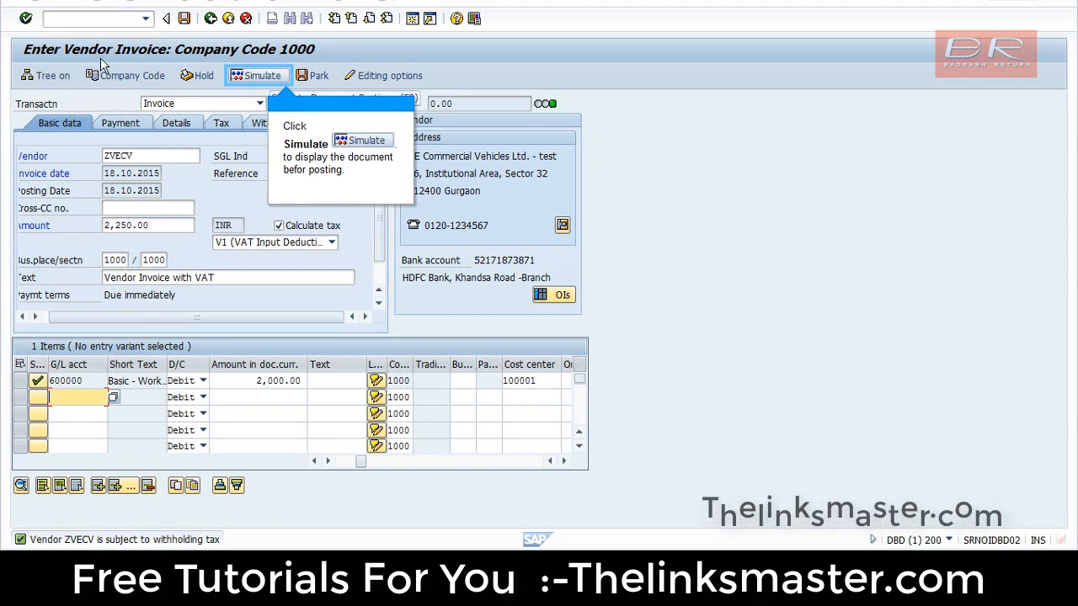
left_click(247, 82)
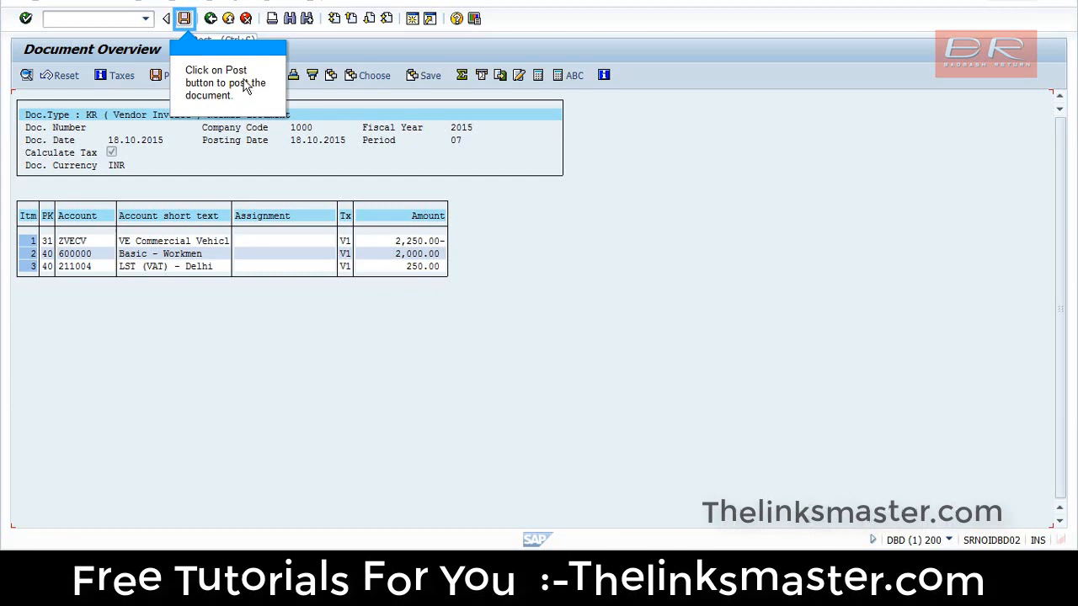
left_click(183, 21)
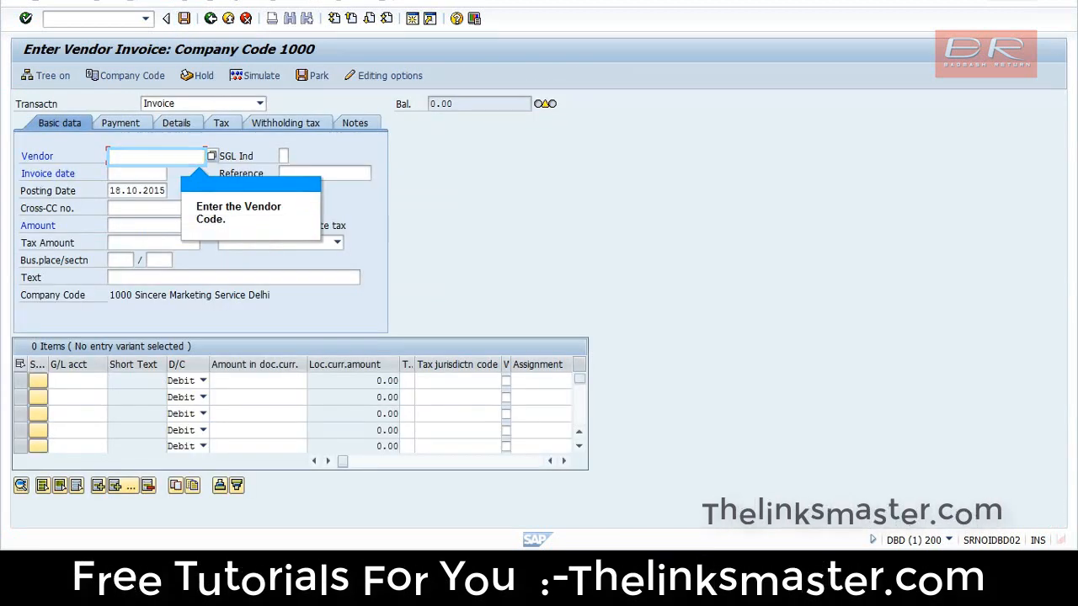
Start a new invoice header with vendor zvecv, invoice date 18.10.2015 and amount 1500
type("zv")
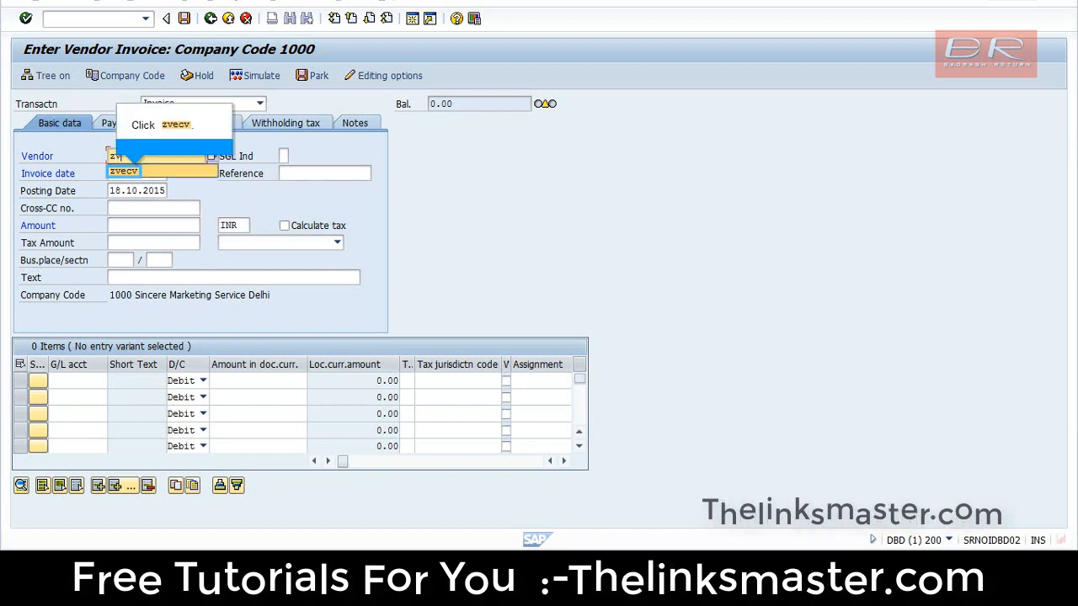
left_click(120, 175)
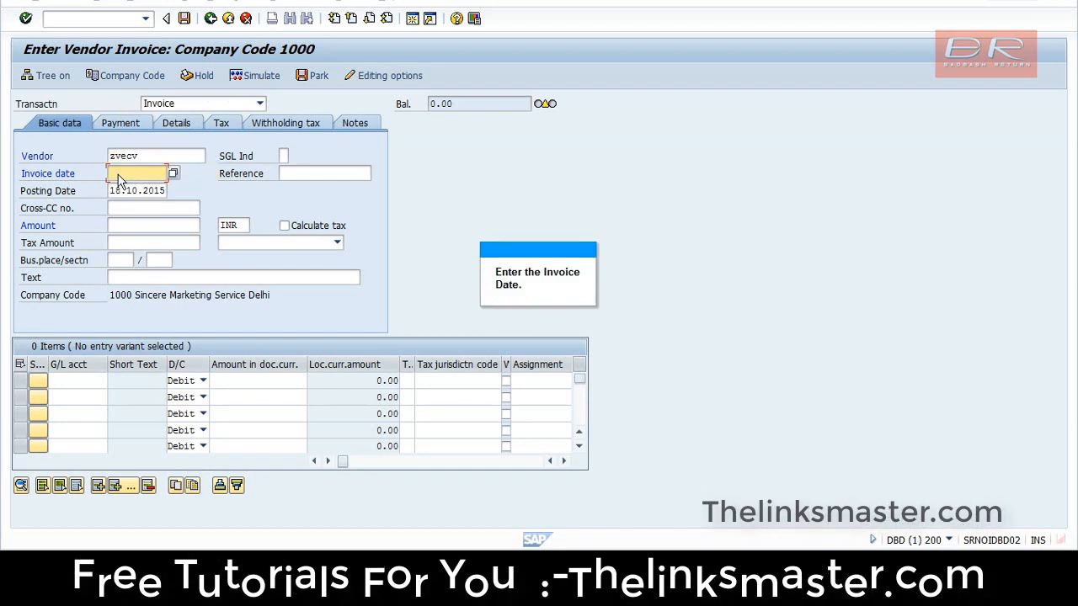
key("F2")
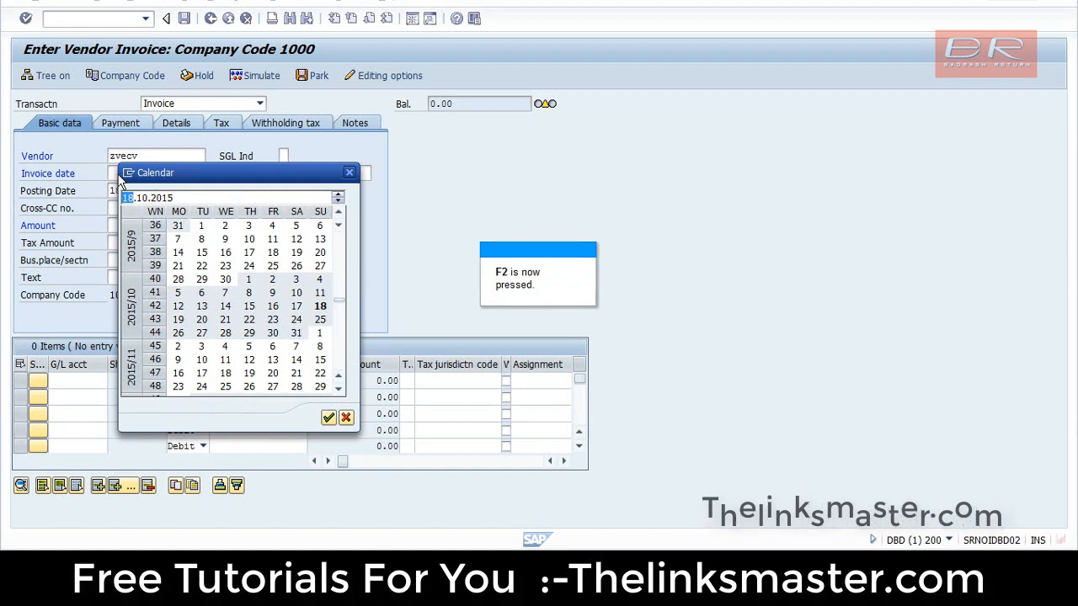
key("F2")
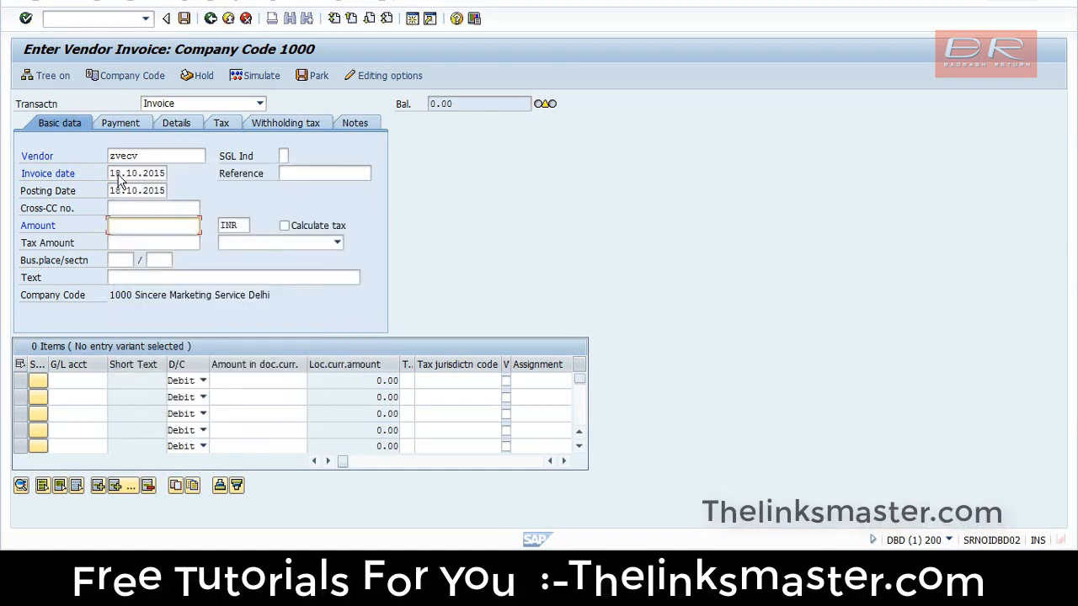
left_click(138, 229)
type("1500")
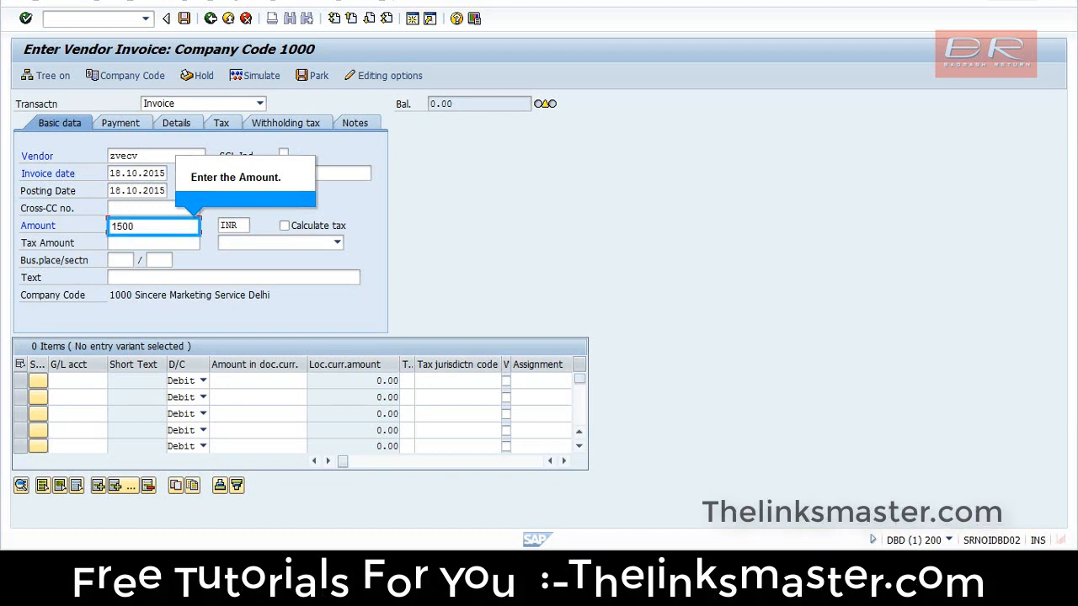
Set the business place and section code to 1000 and enter the header text "Vendor Invoice"
left_click(119, 262)
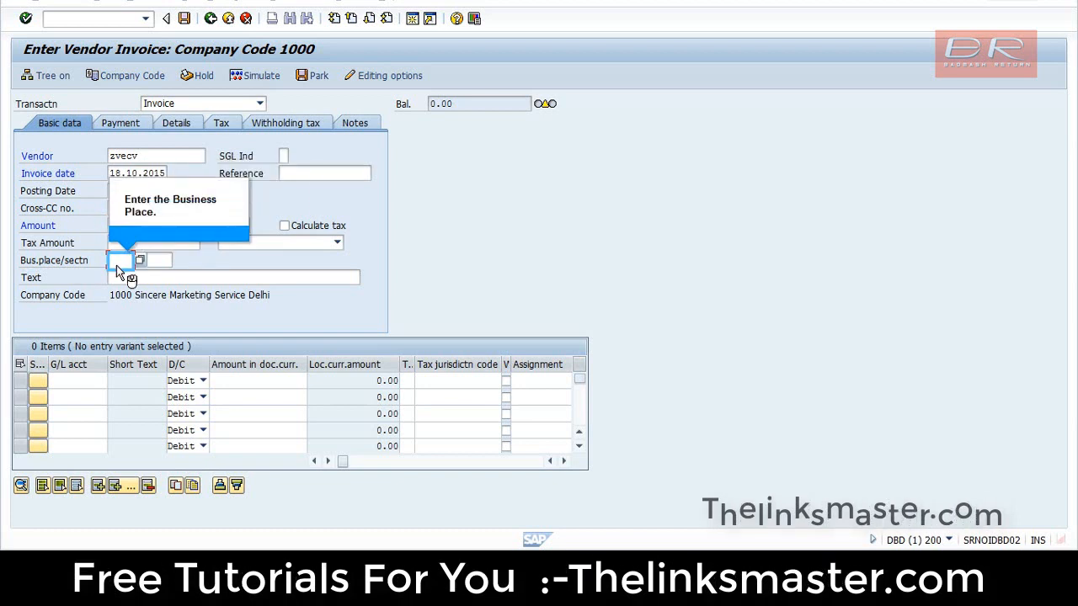
type("1000")
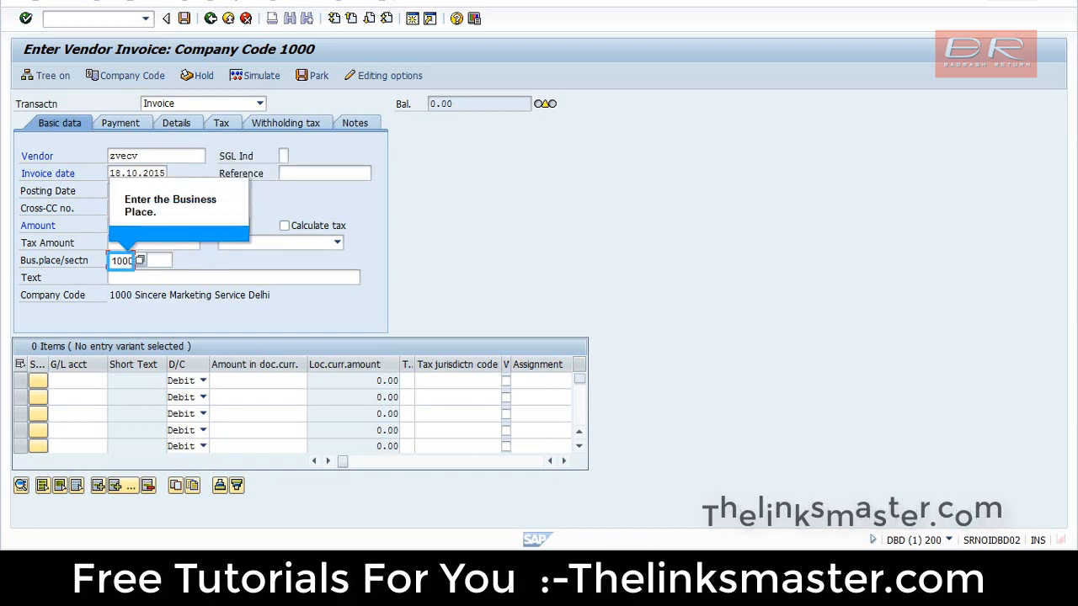
key("Tab")
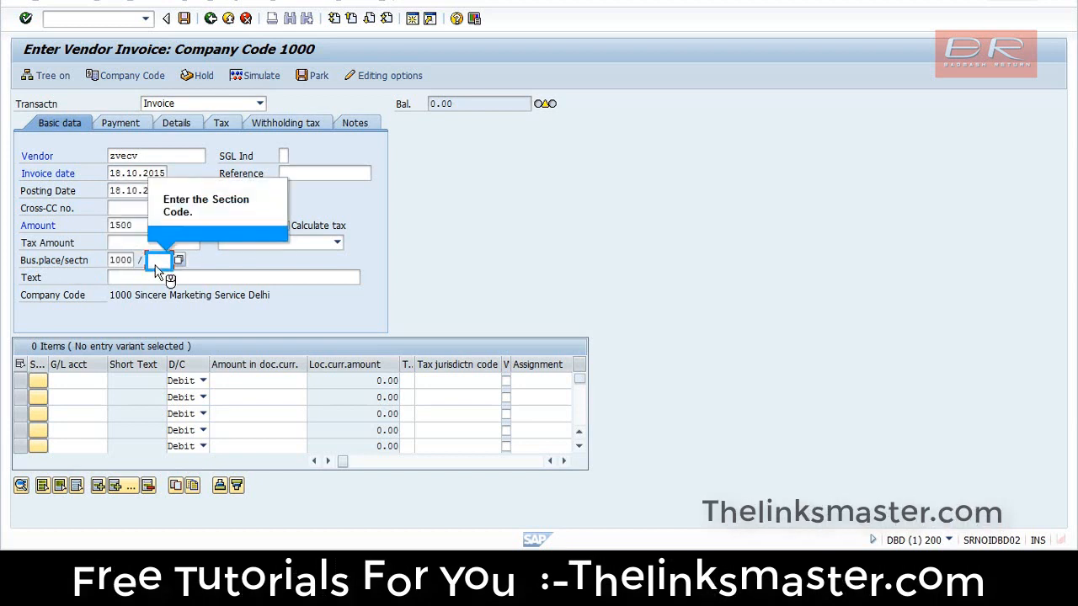
type("1000")
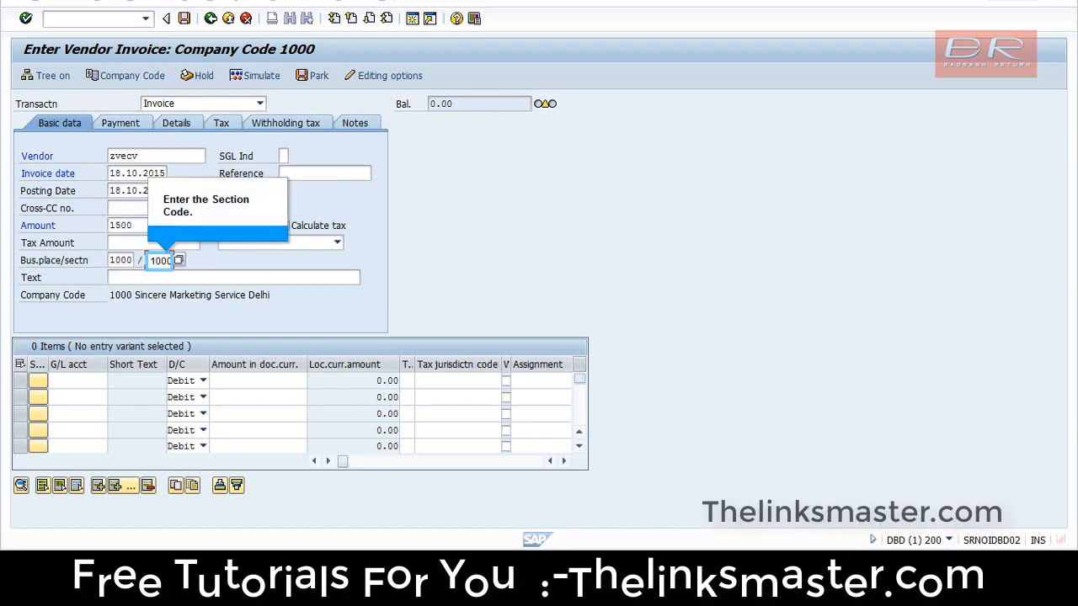
key("Tab")
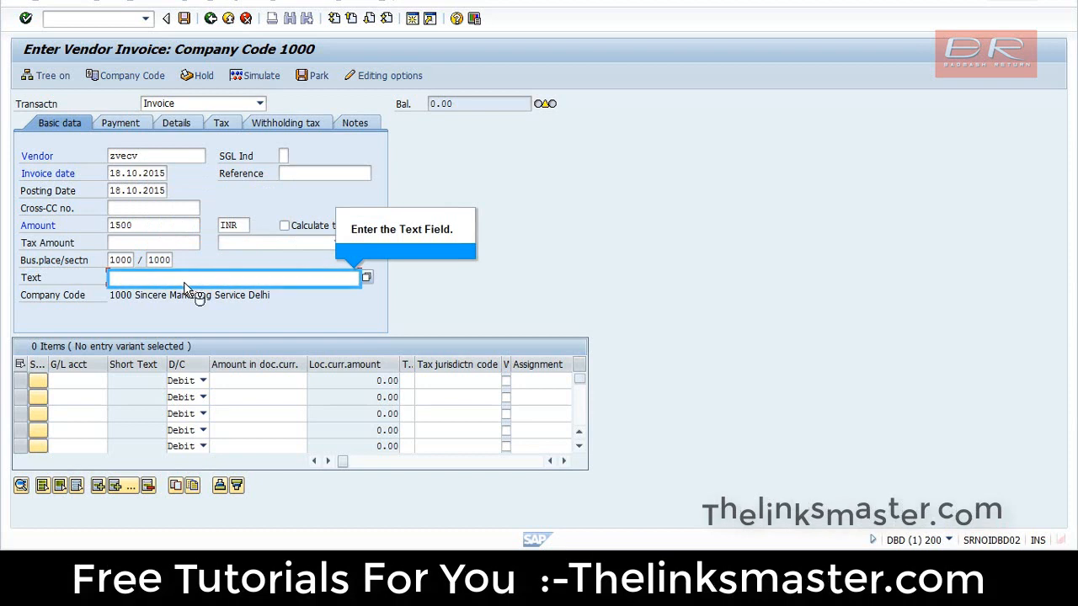
type("Vendor Invoice")
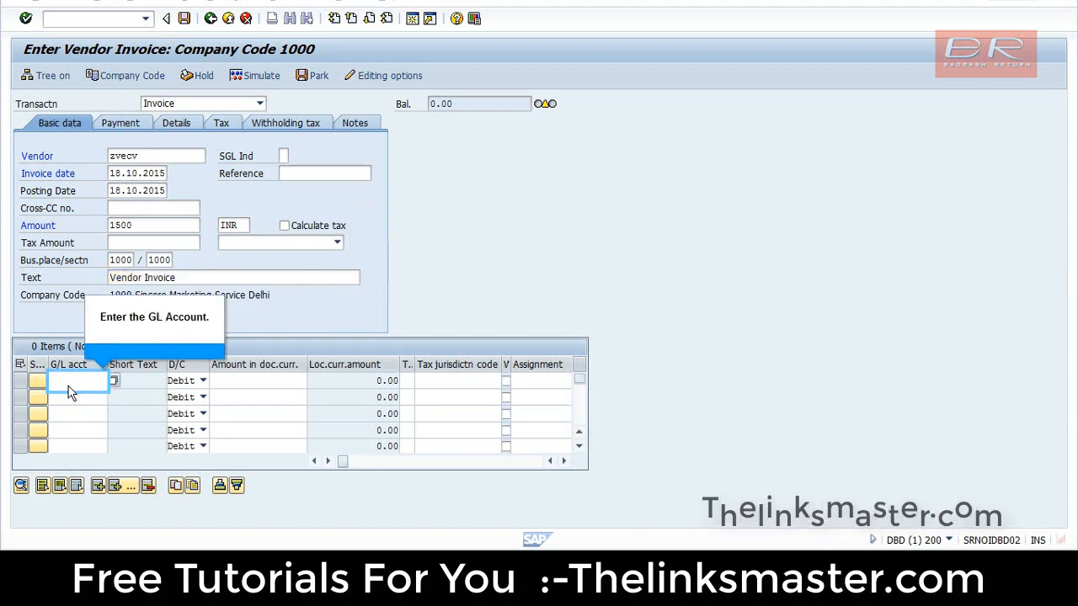
Enter a debit line item for G/L account 600000 with amount * and cost center 100000
type("6")
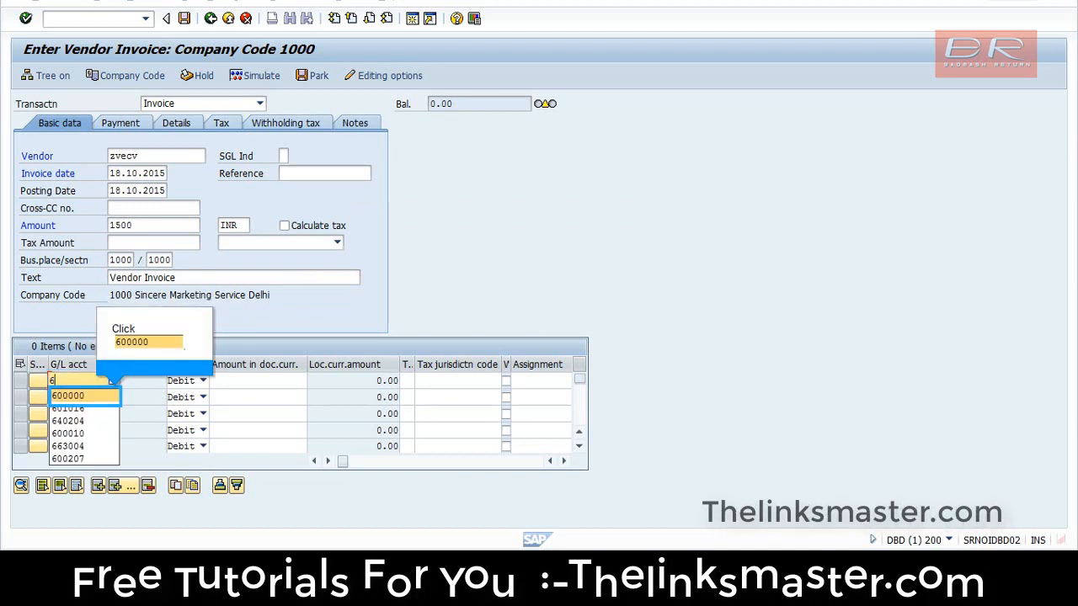
left_click(72, 400)
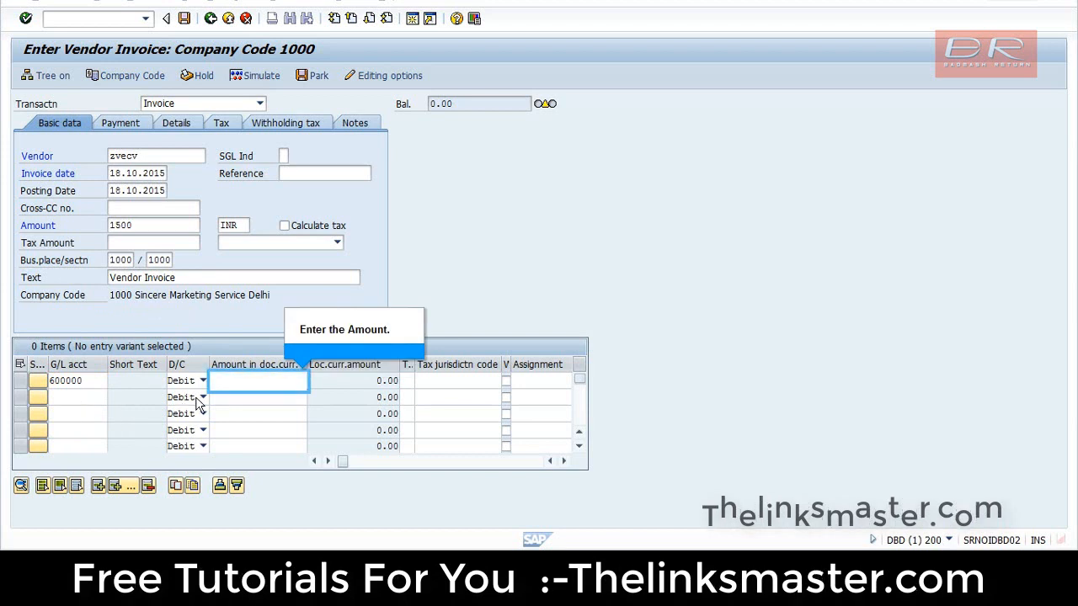
type("*")
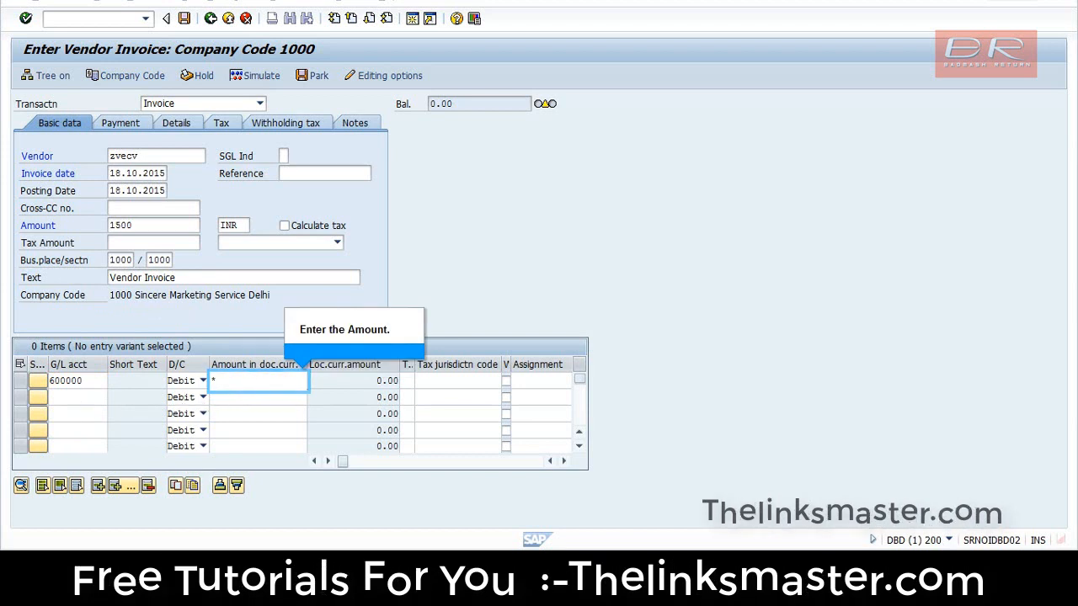
key("Return")
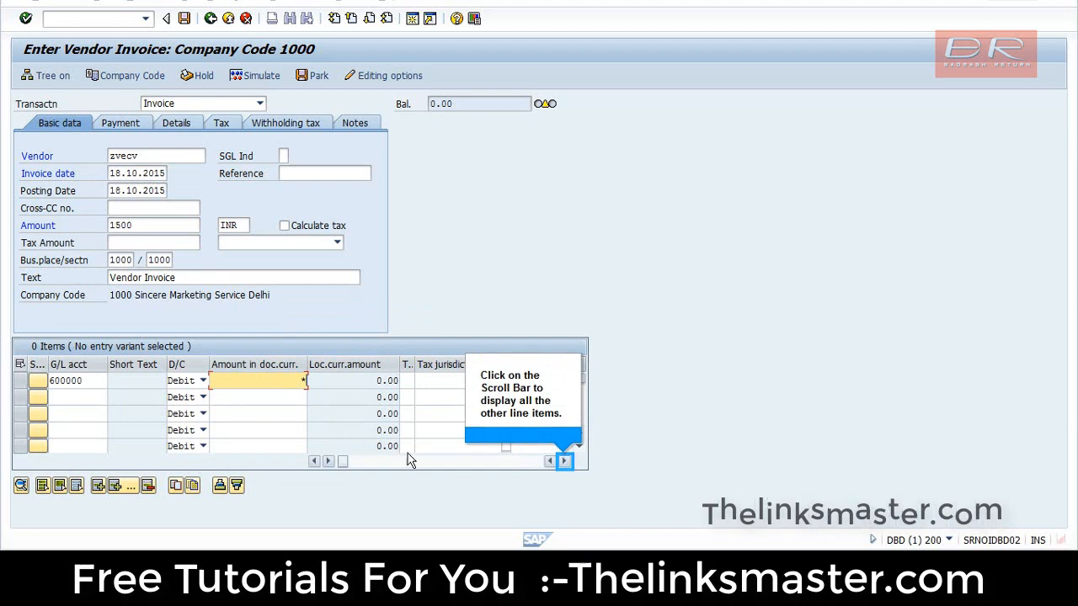
left_click(564, 461)
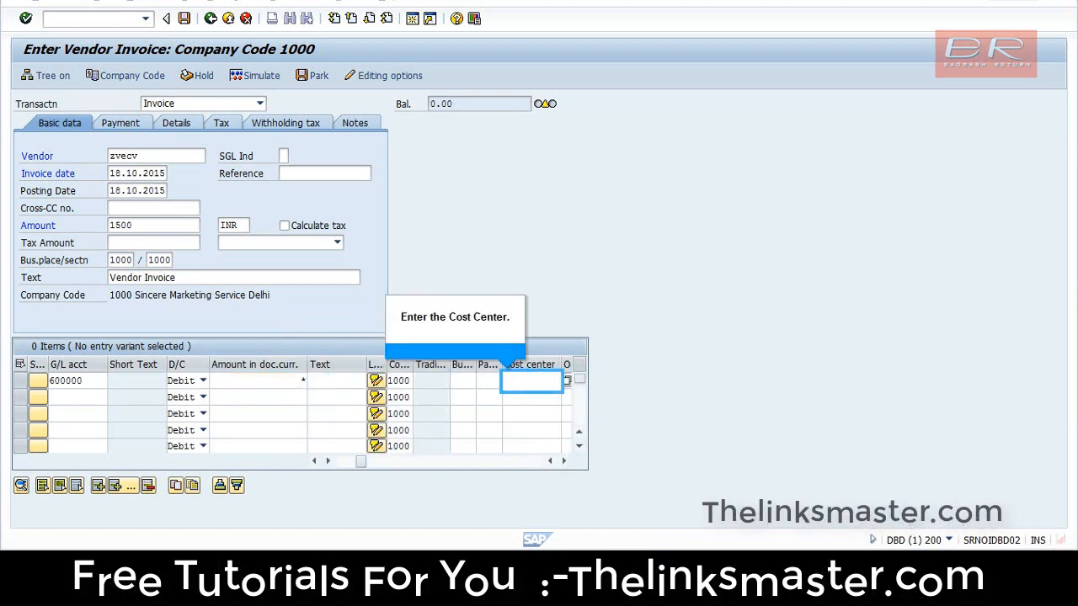
type("10")
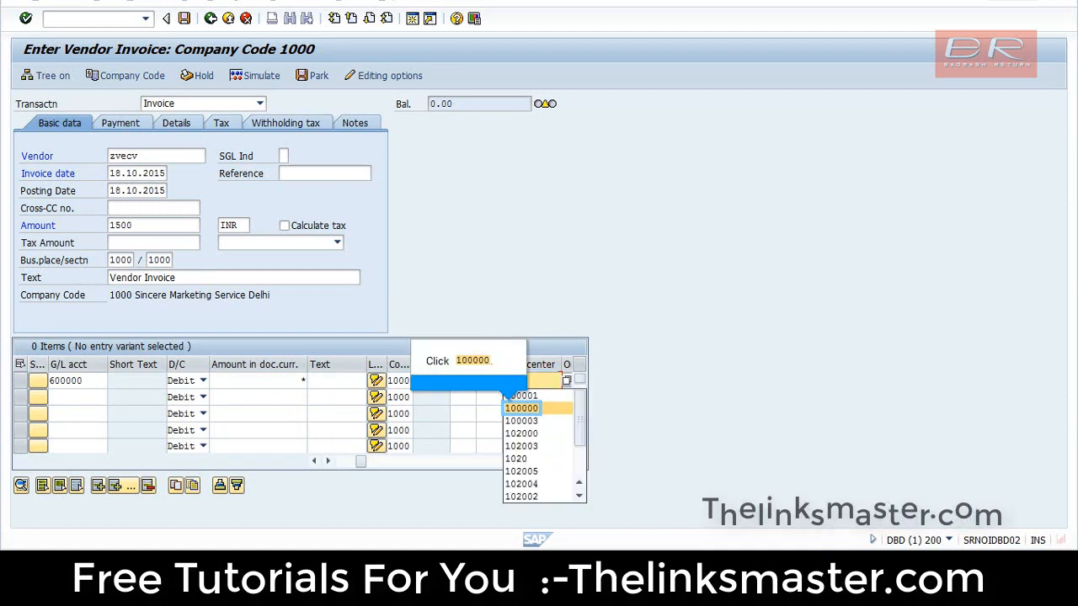
left_click(515, 410)
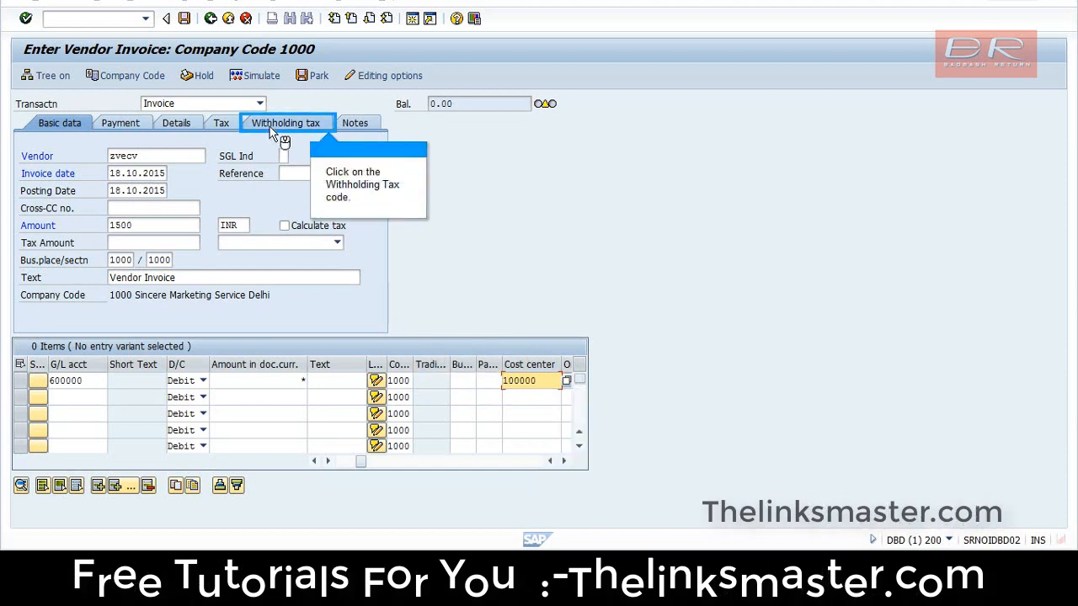
Acknowledge the down payment notice and apply withholding tax code A1 to the first withholding tax row
key("Return")
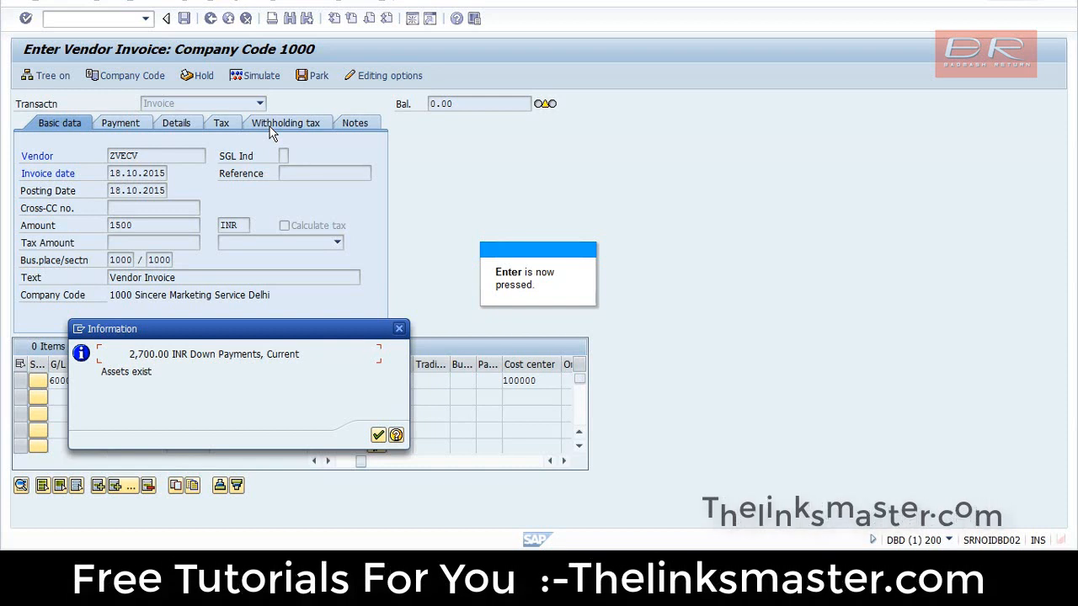
left_click(270, 128)
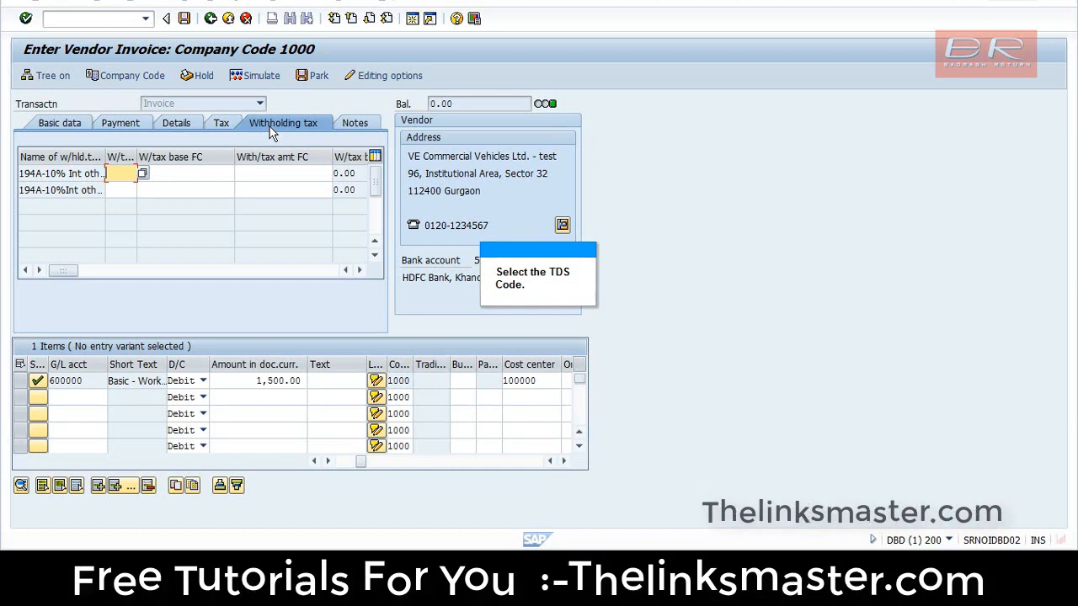
key("F4")
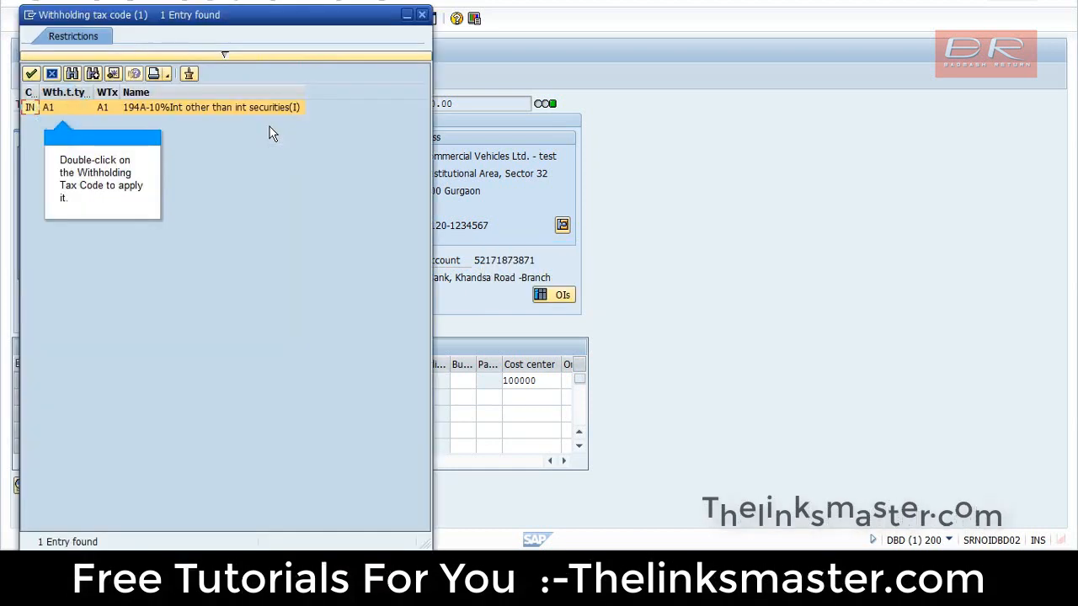
double_click(62, 107)
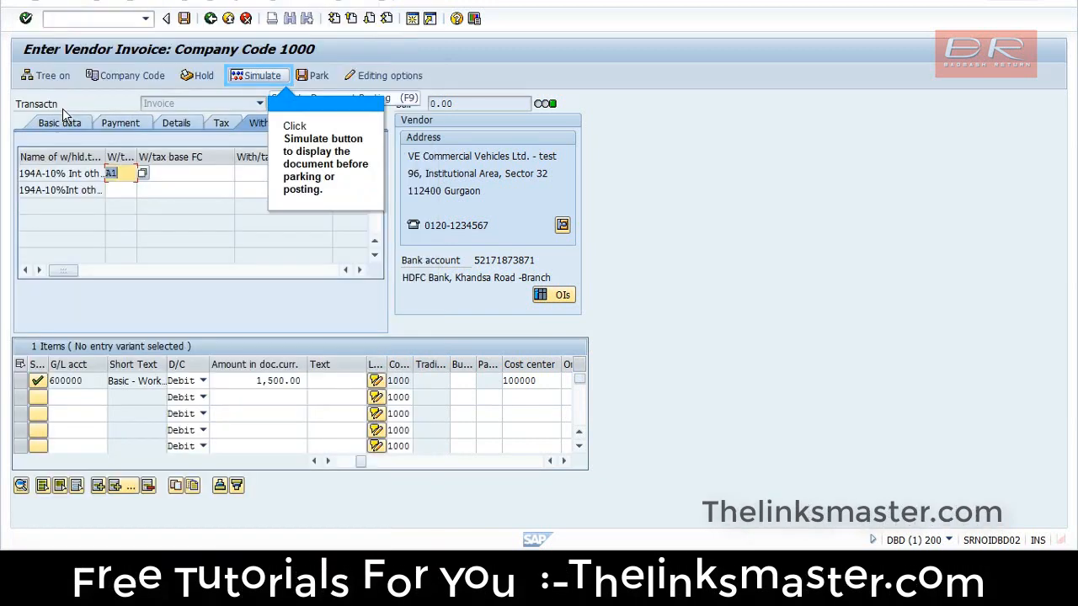
Simulate the 1500 INR vendor invoice and park it
left_click(252, 77)
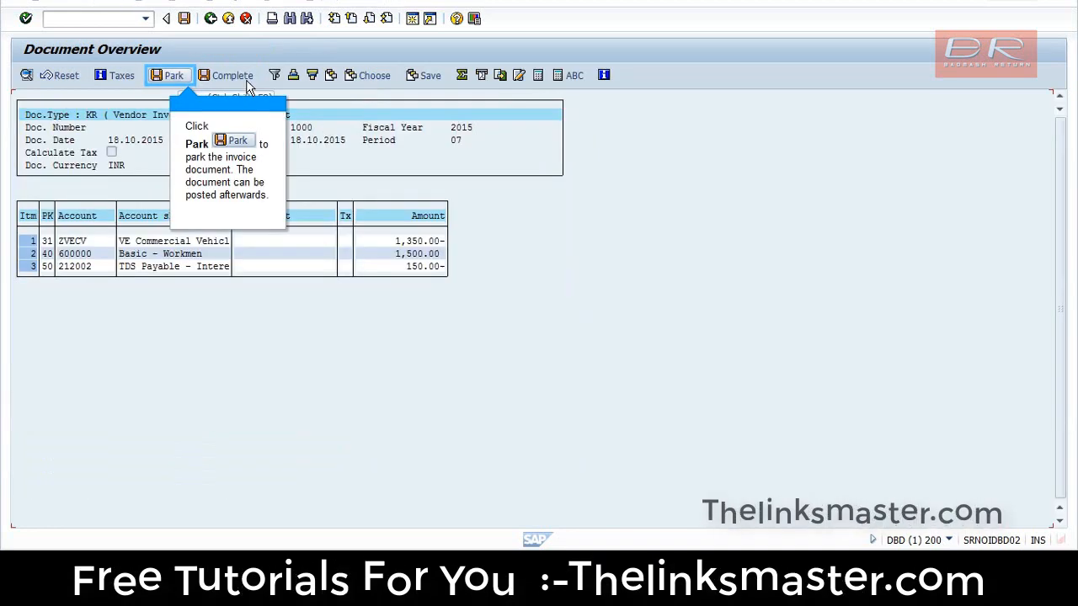
left_click(172, 76)
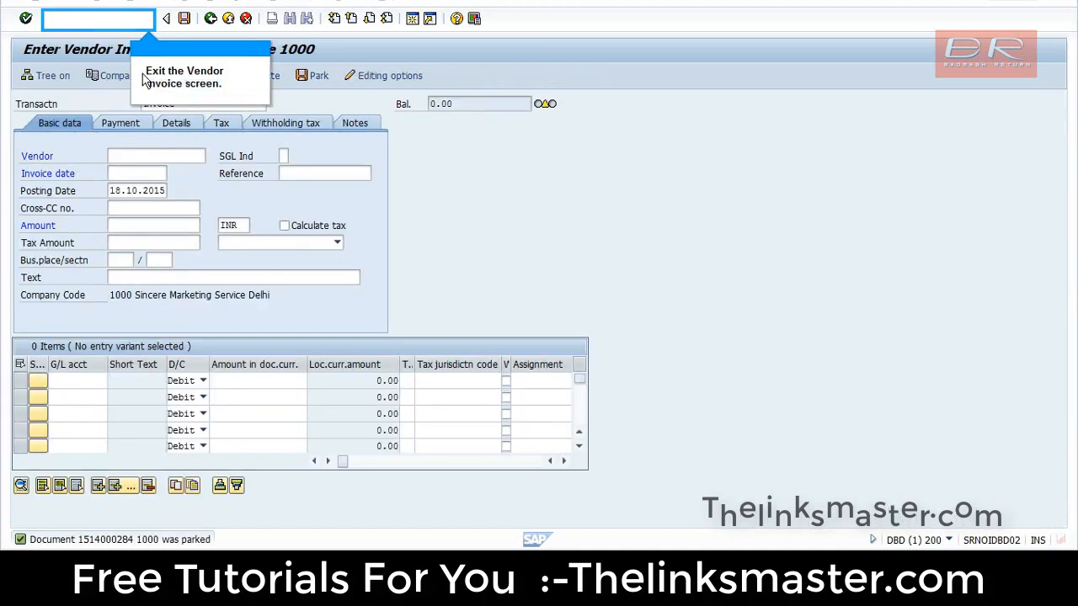
Leave vendor invoice entry with /n and start transaction FBV0 for posting parked documents
left_click(77, 25)
type("/n")
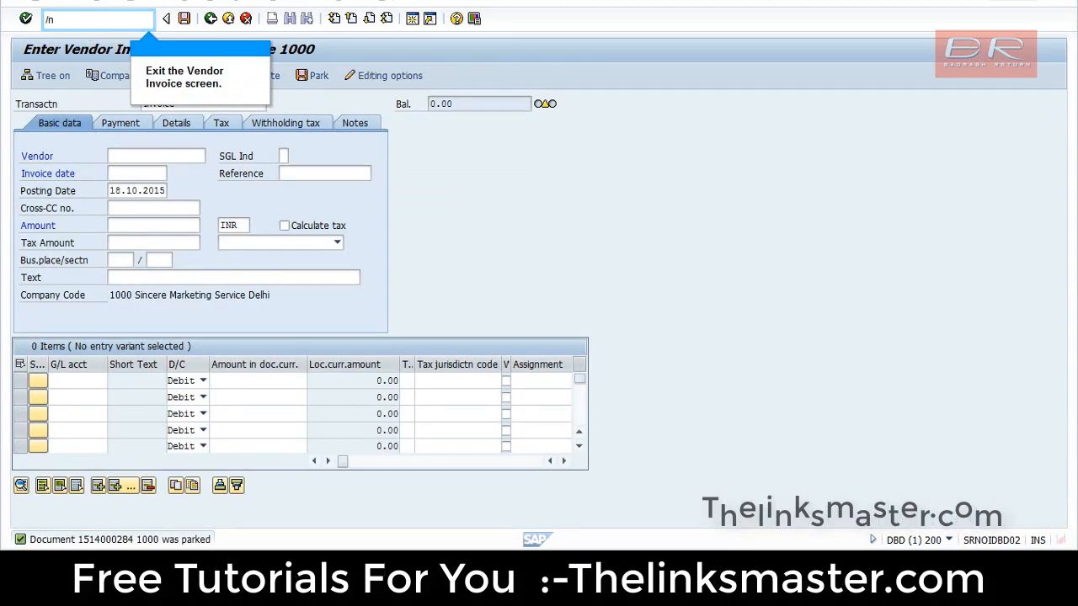
key("Return")
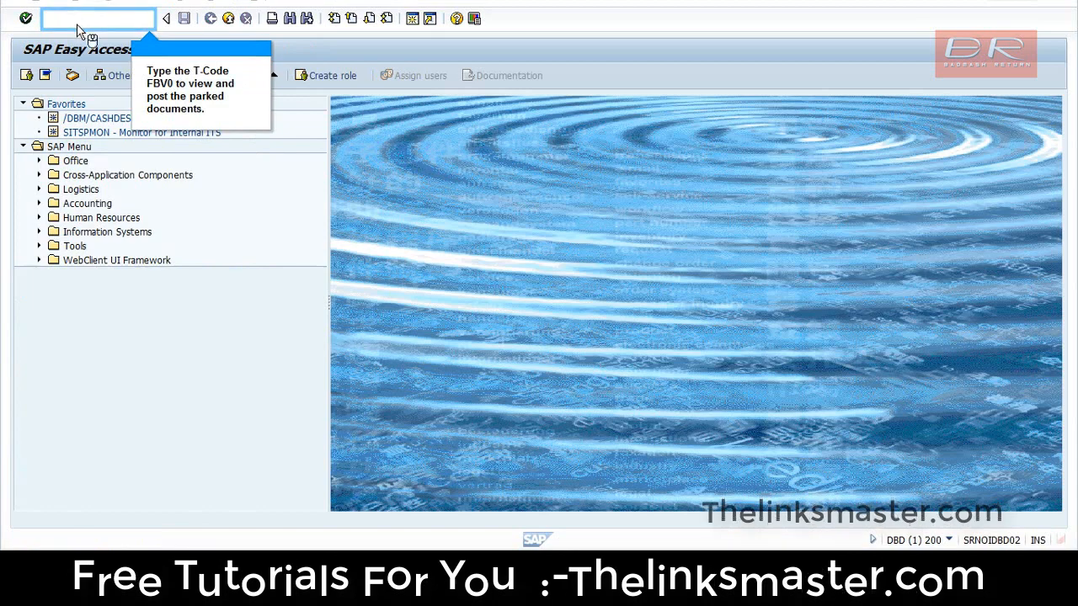
type("fbv0")
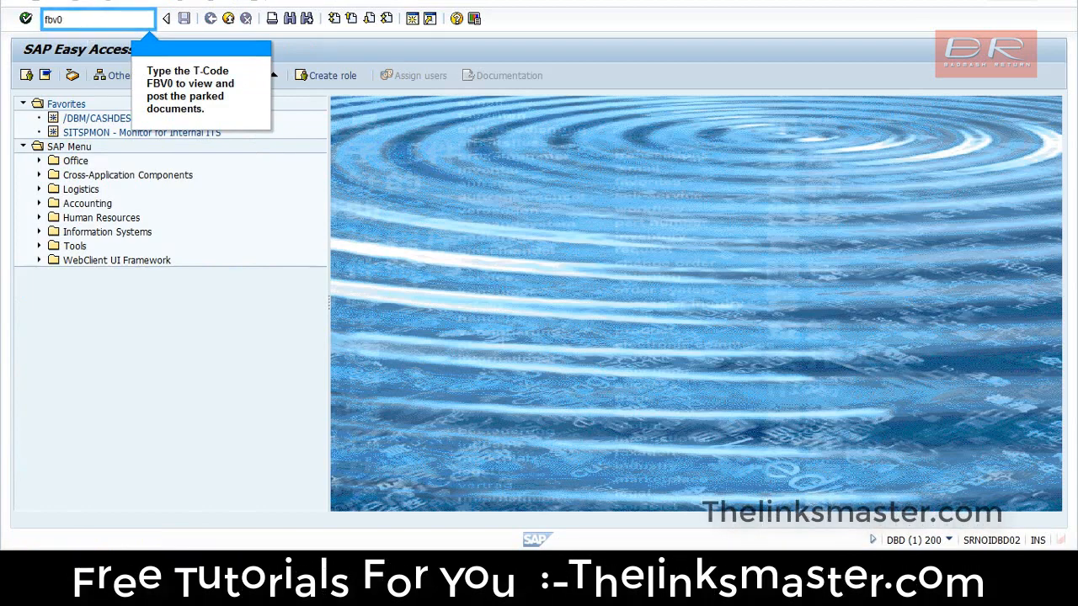
key("Return")
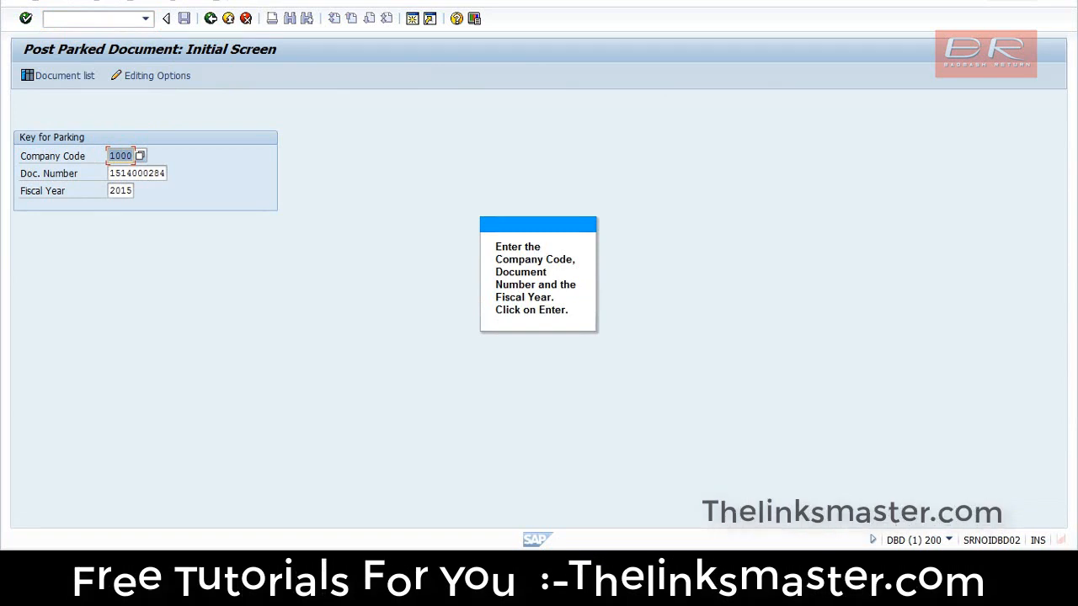
Open the parked vendor invoice for company code 1000 and fiscal year 2015, post it, and acknowledge the posting notice
key("Return")
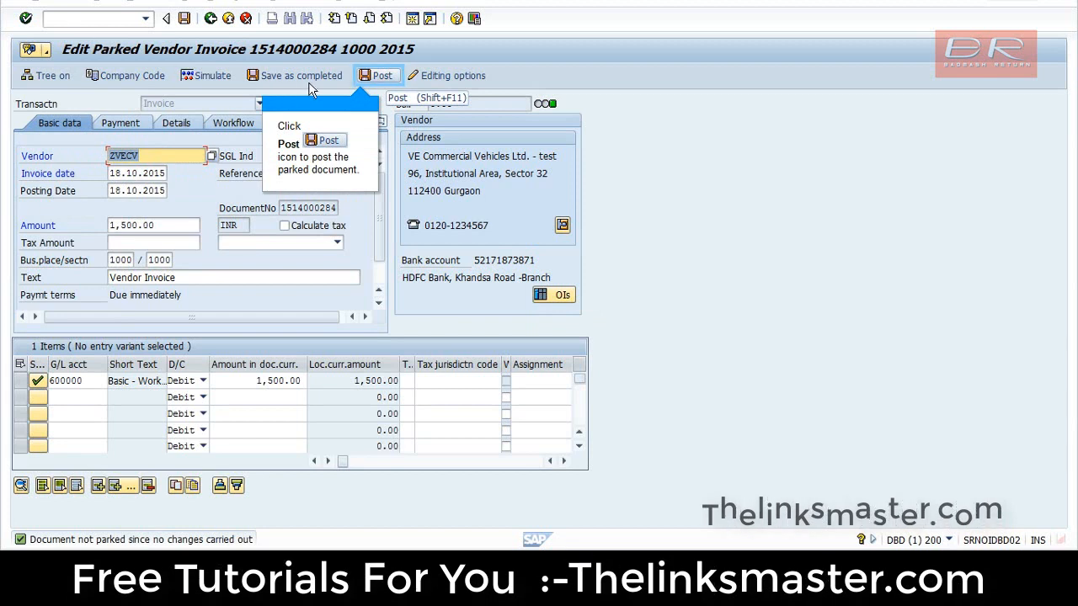
left_click(372, 82)
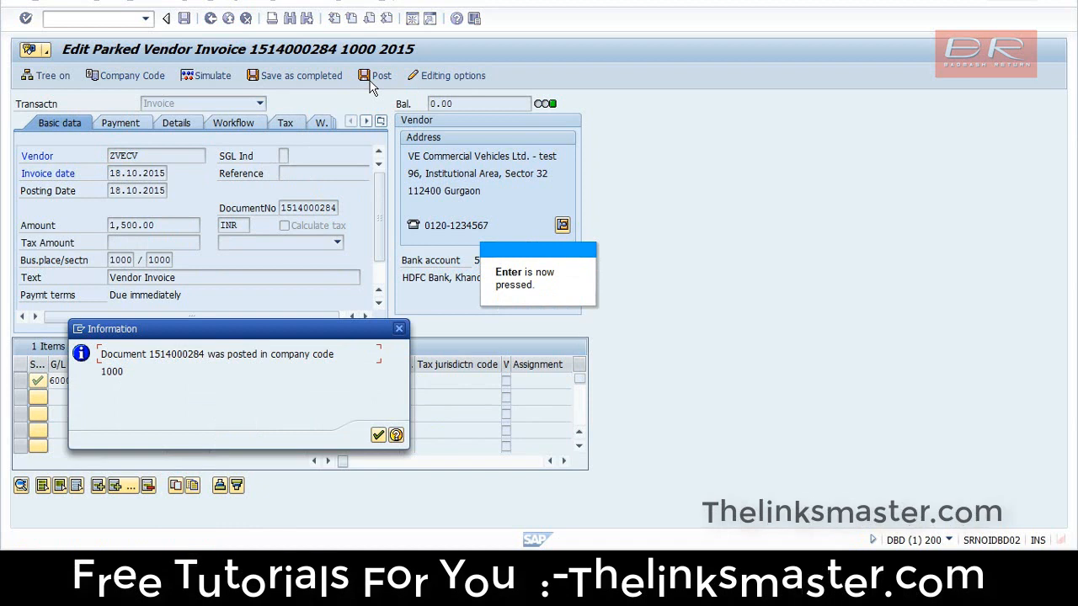
key("Return")
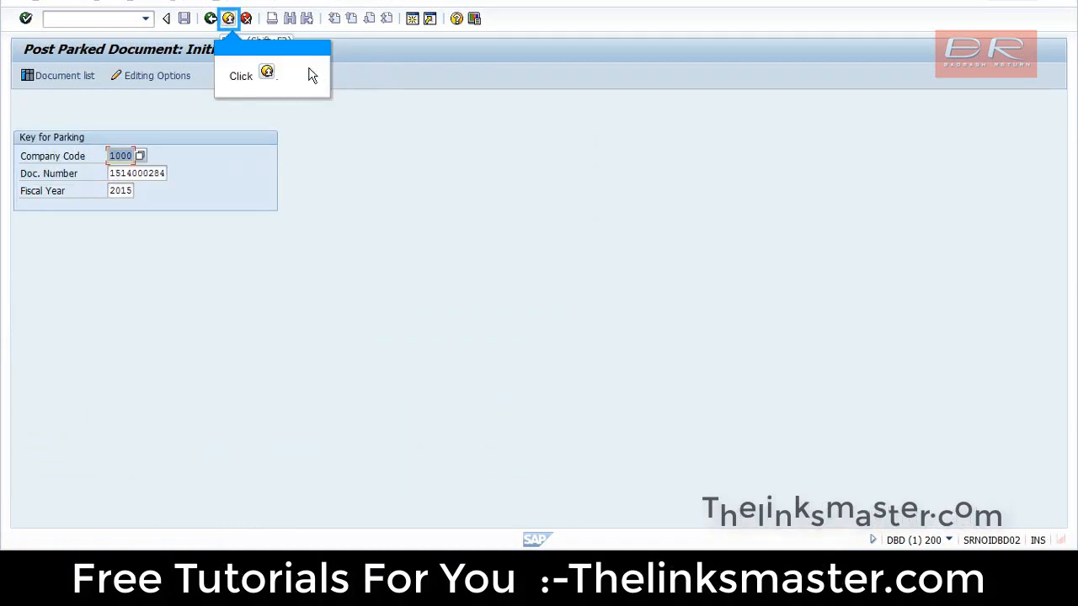
Exit the parked document posting and start transaction FB70 for customer invoice entry
left_click(226, 20)
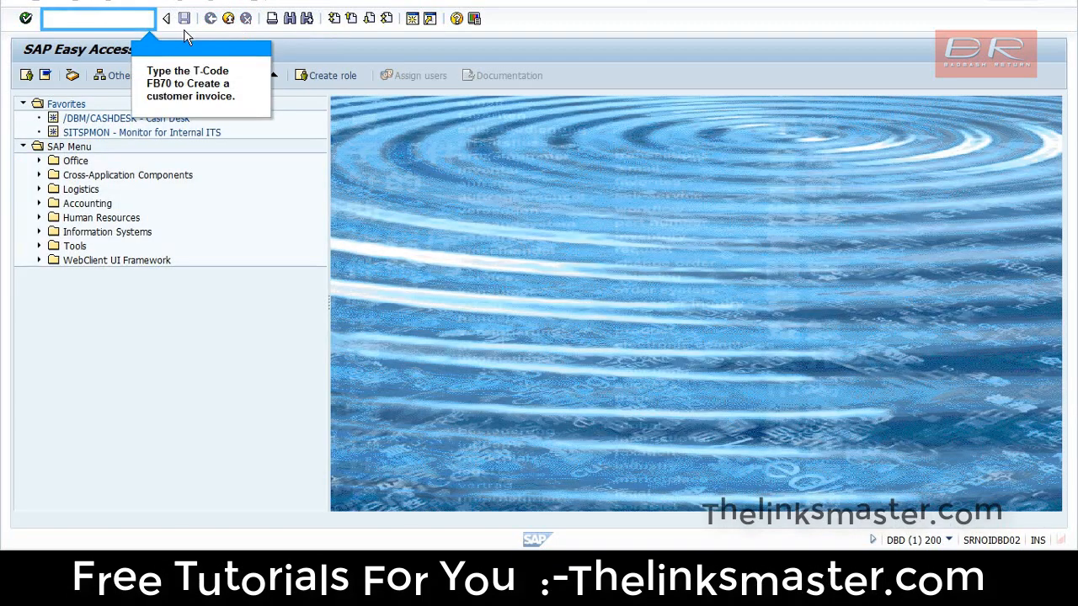
type("fb70")
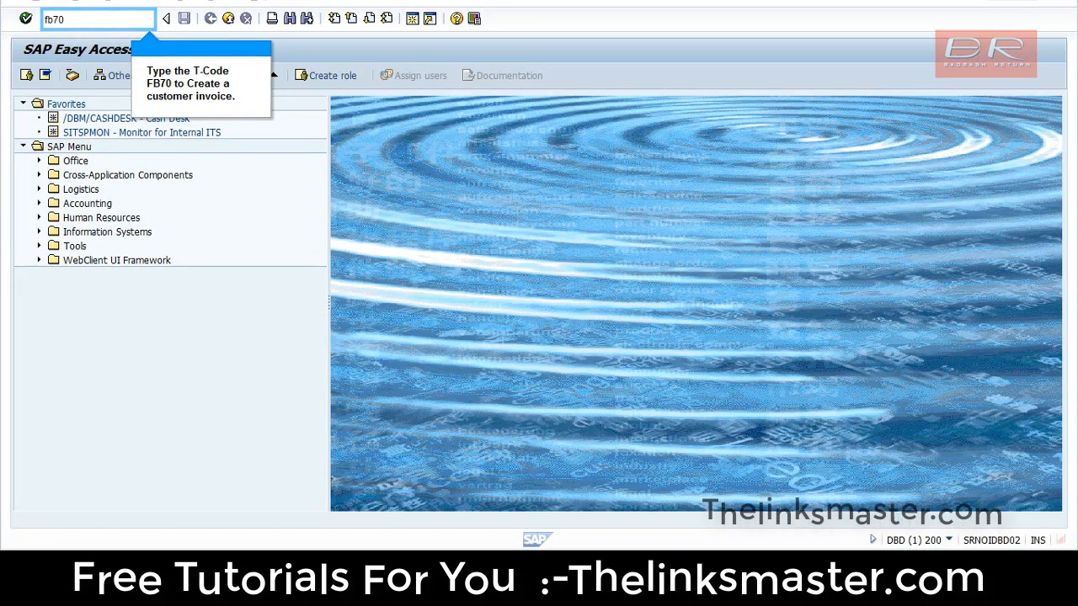
key("Return")
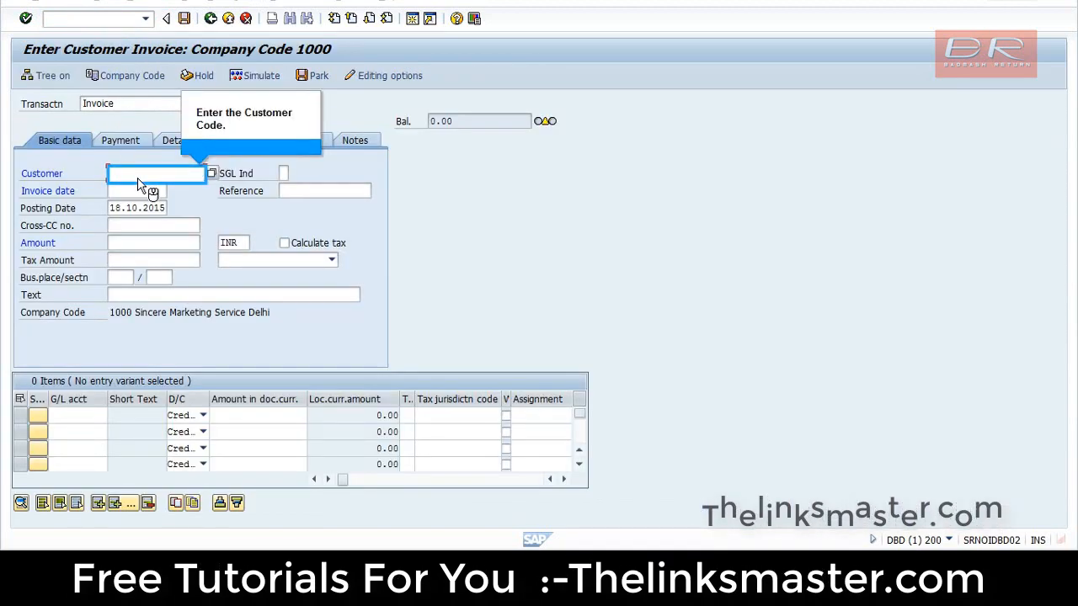
Choose the first customer suggested for "p" and set the invoice date to 18.10.2015
type("p")
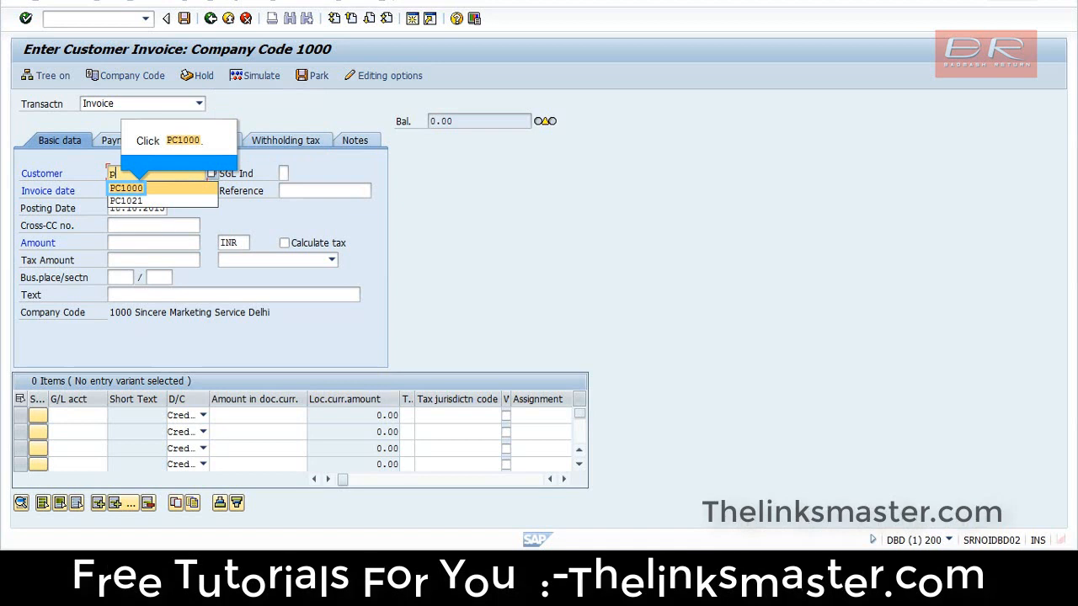
left_click(125, 188)
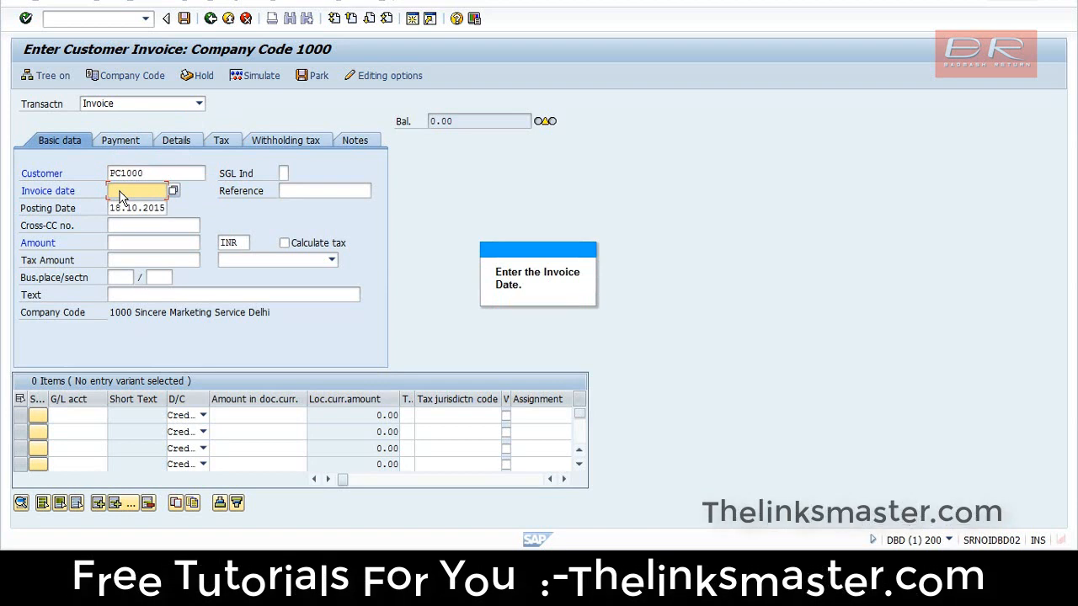
key("F2")
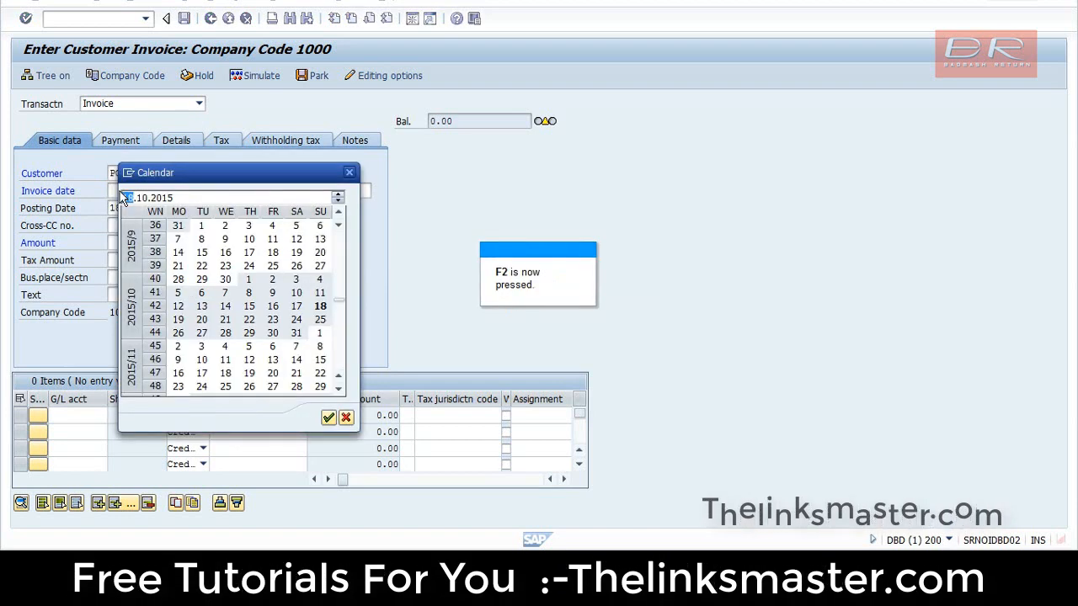
key("Return")
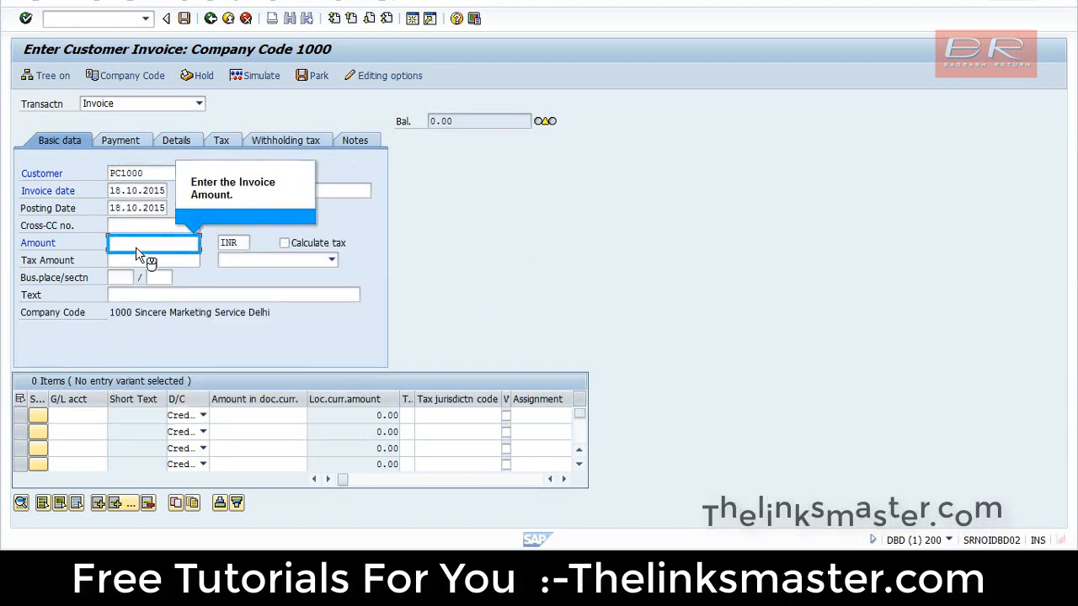
Enter an invoice amount of 1500 INR and the text "Customer Invoice" in the basic data
type("1500")
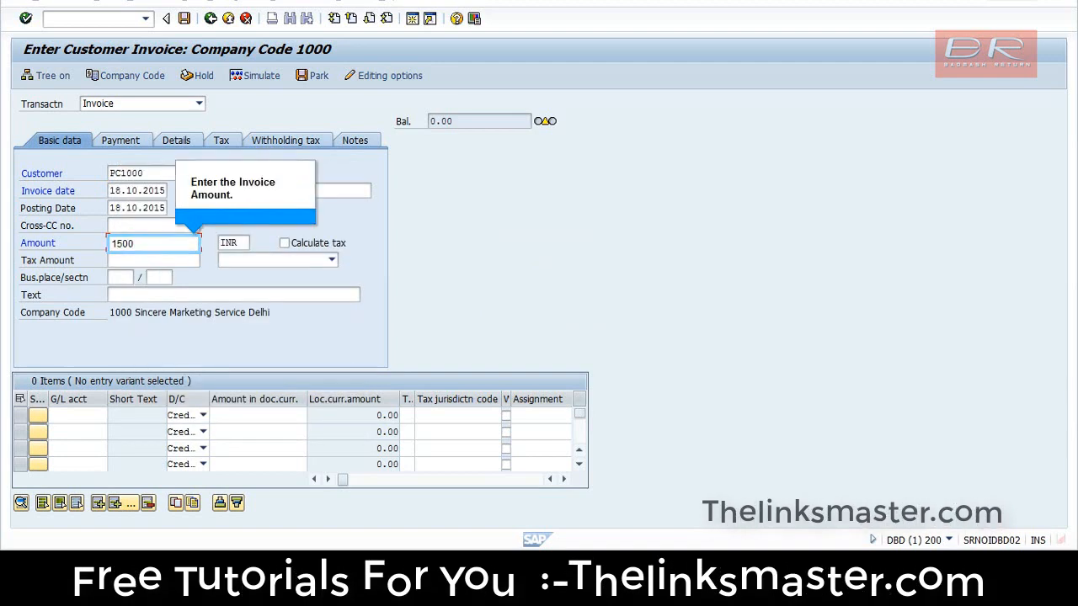
left_click(184, 296)
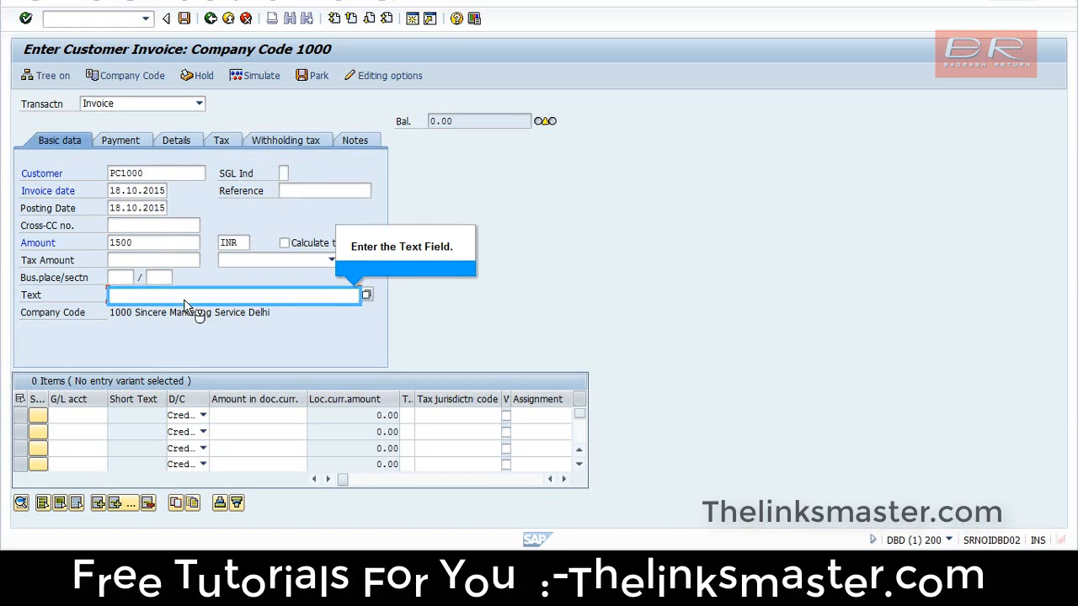
type("Custom")
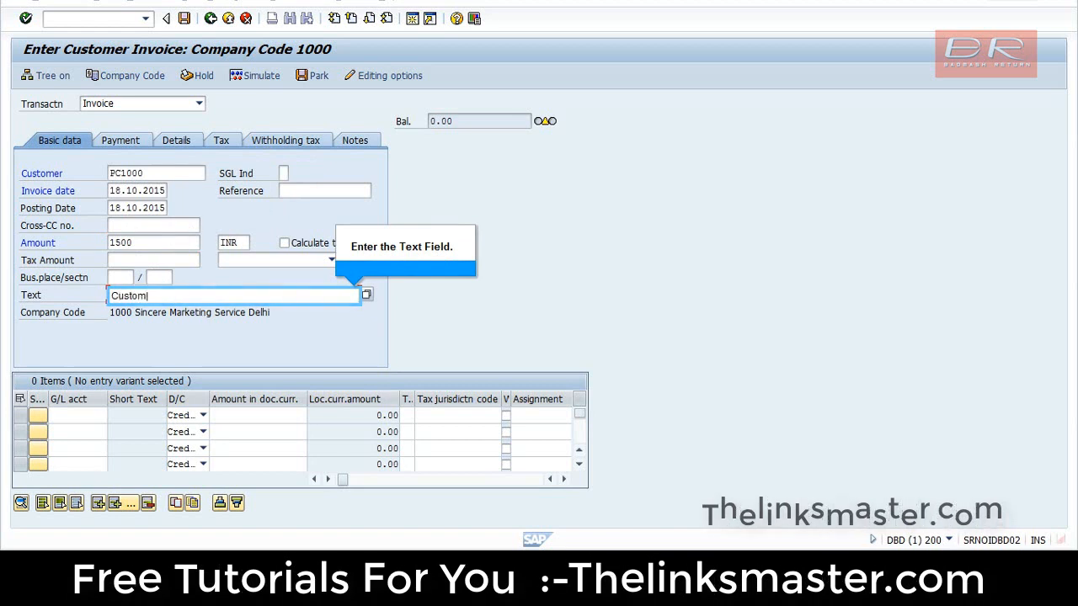
type("er Invoice")
key("Tab")
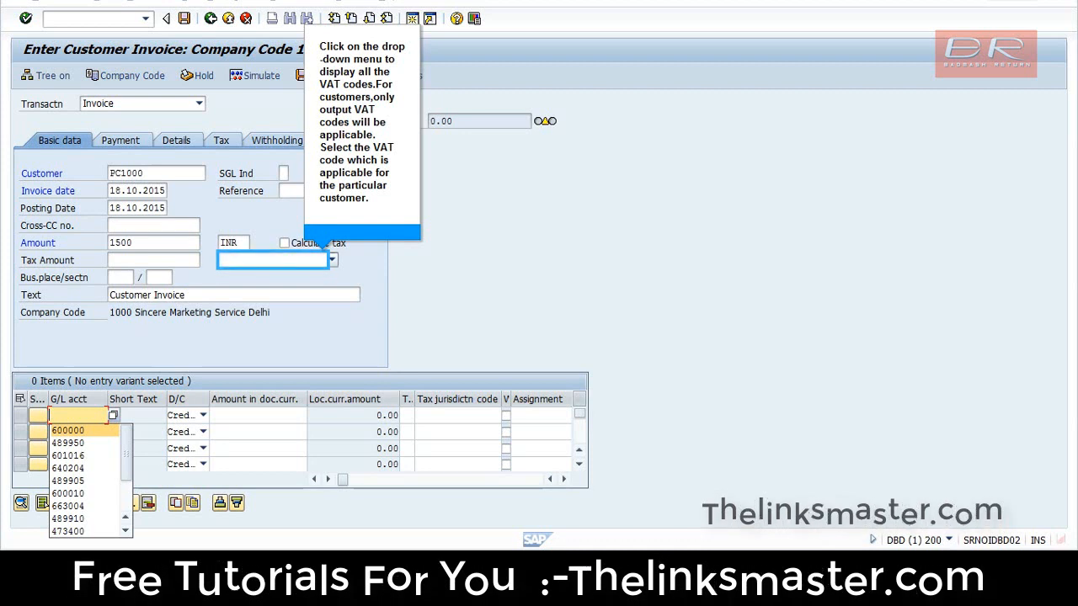
Assign tax code A0 (VAT Output 0%) to the customer invoice and enable automatic tax calculation
left_click(251, 264)
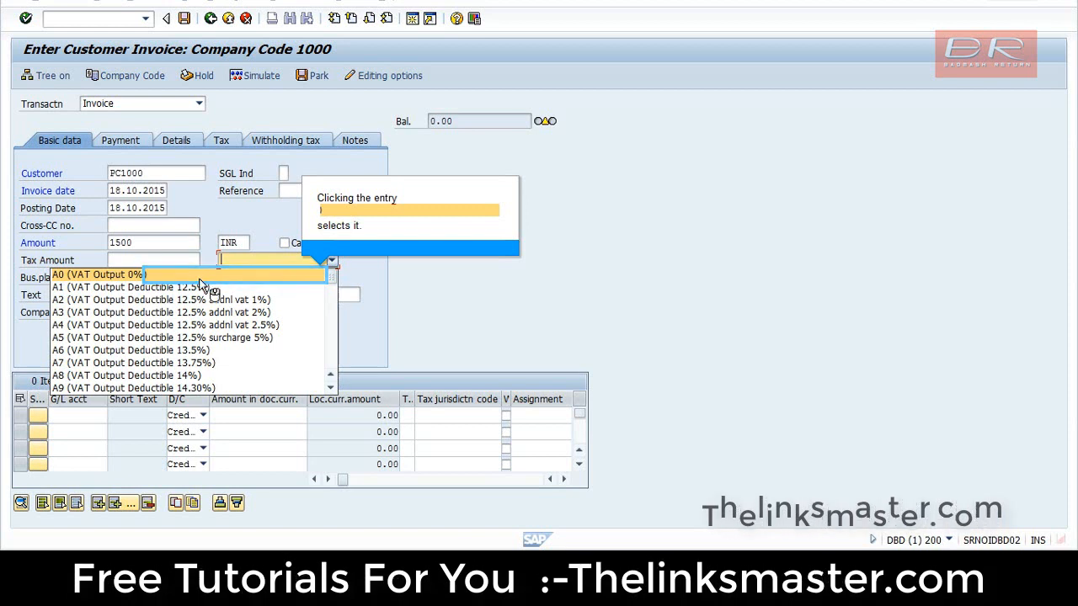
left_click(210, 275)
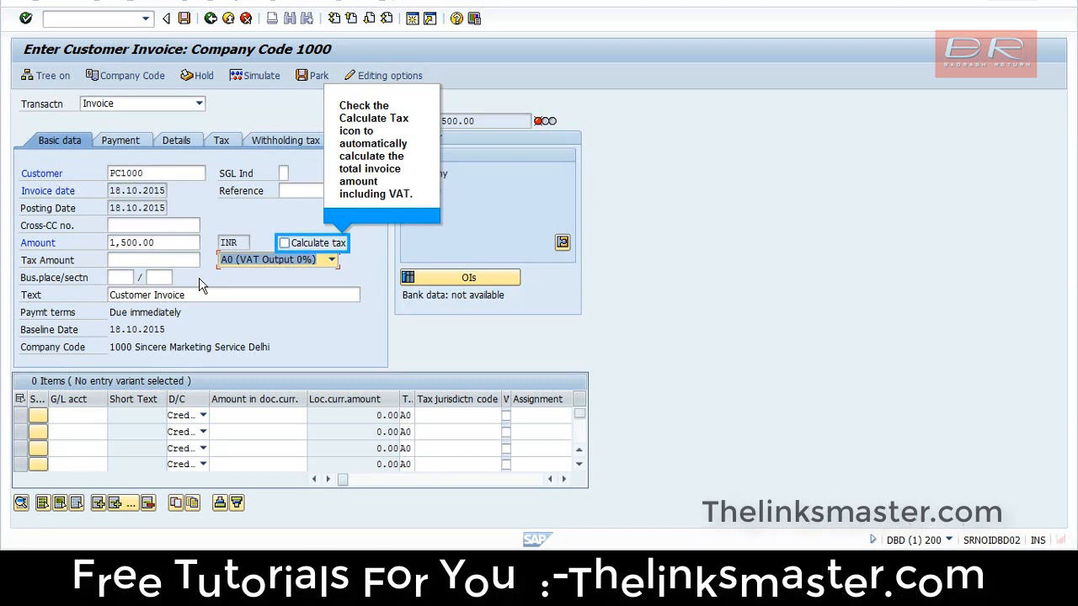
left_click(298, 246)
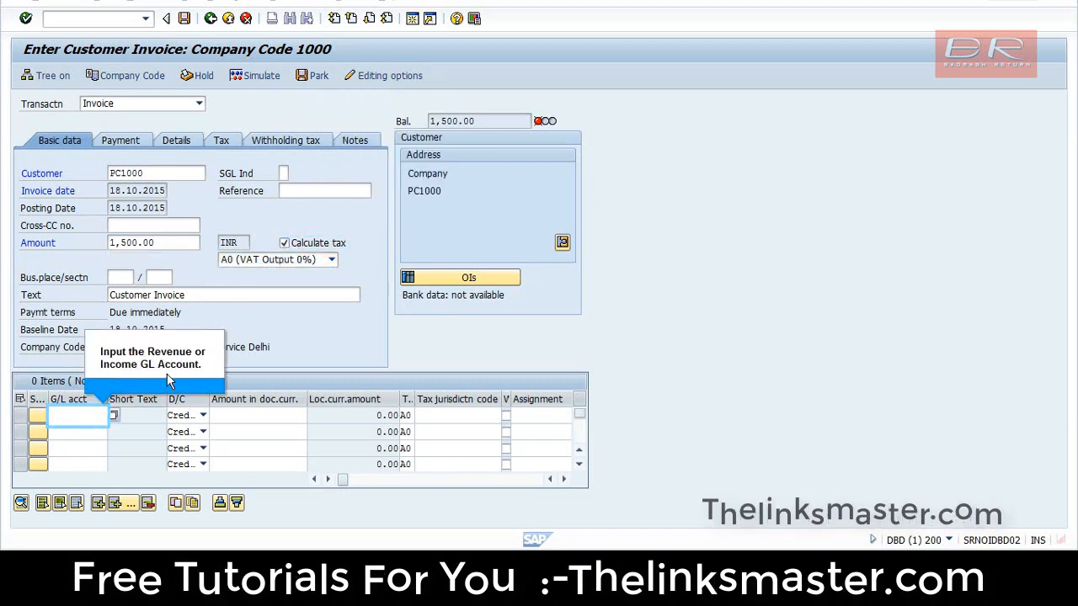
Enter a credit line item for G/L account 489950 with amount * and profit center 100000
left_click(68, 421)
type("48")
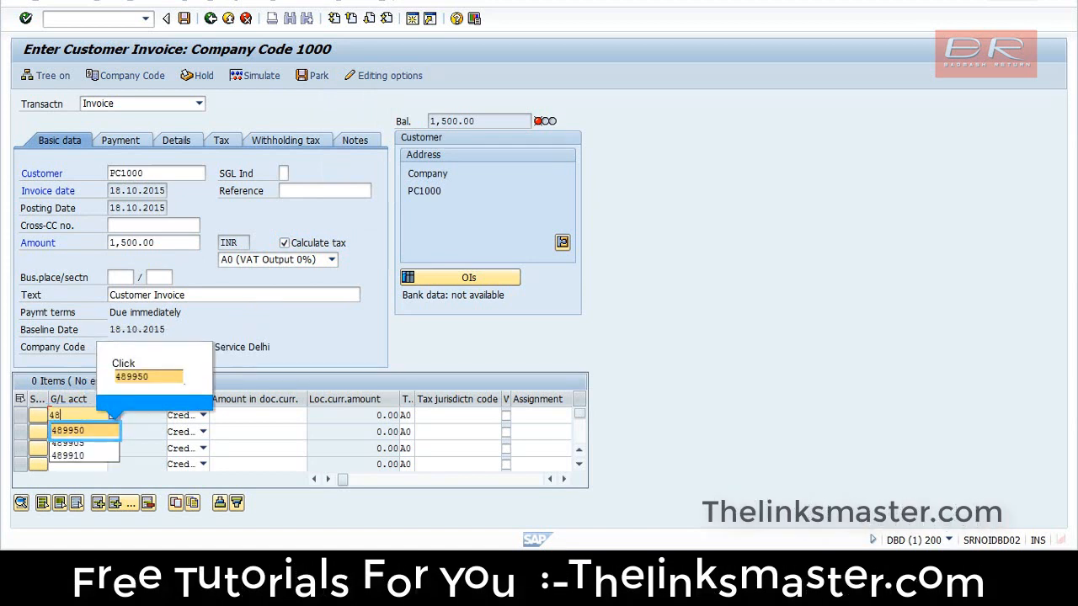
left_click(72, 434)
left_click(216, 416)
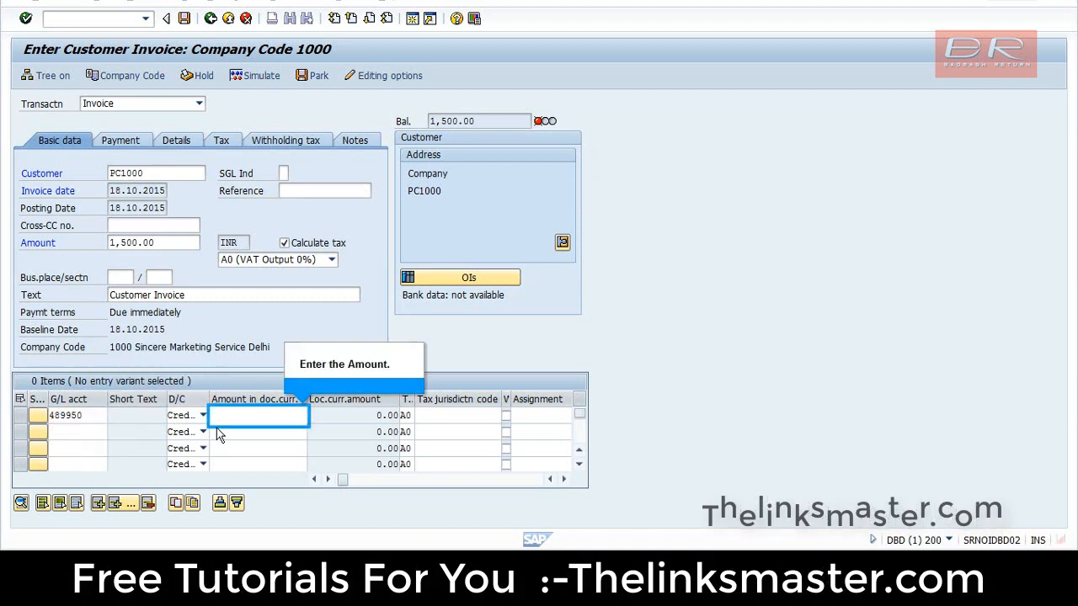
type("*")
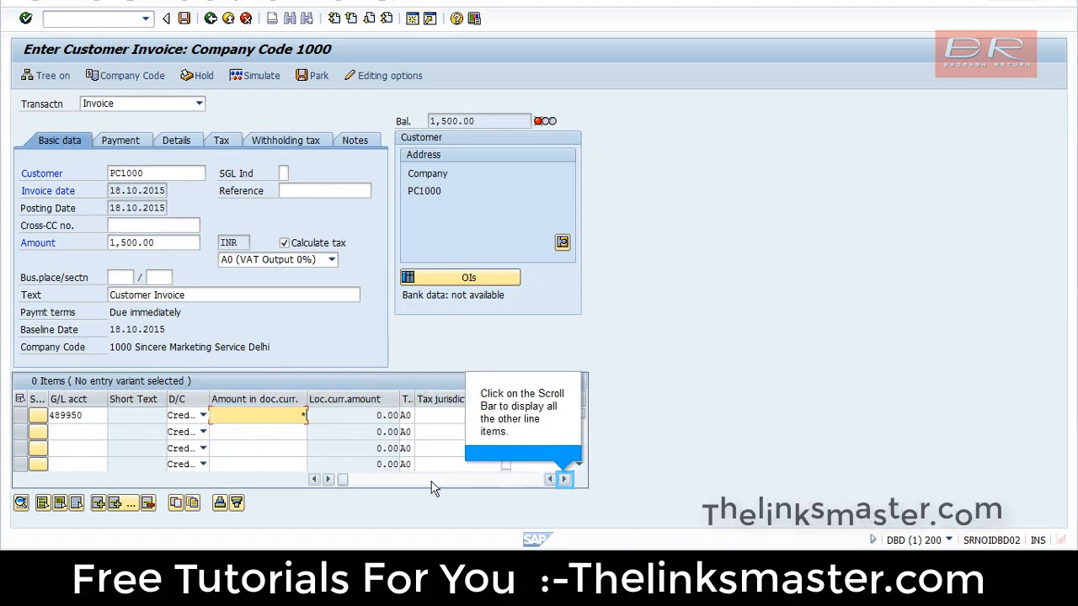
left_click(563, 480)
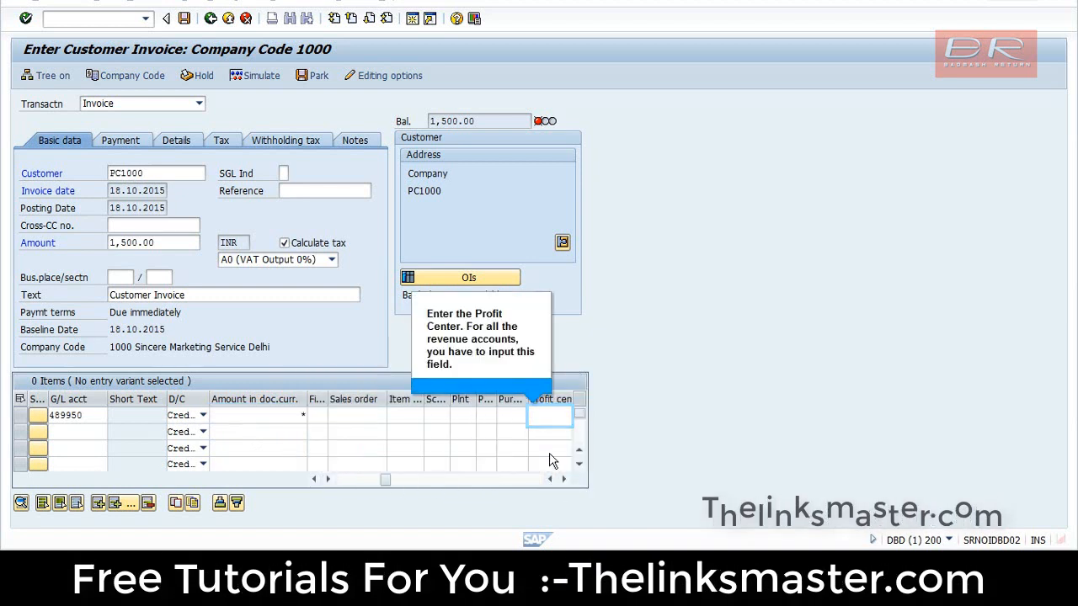
left_click(543, 421)
type("10")
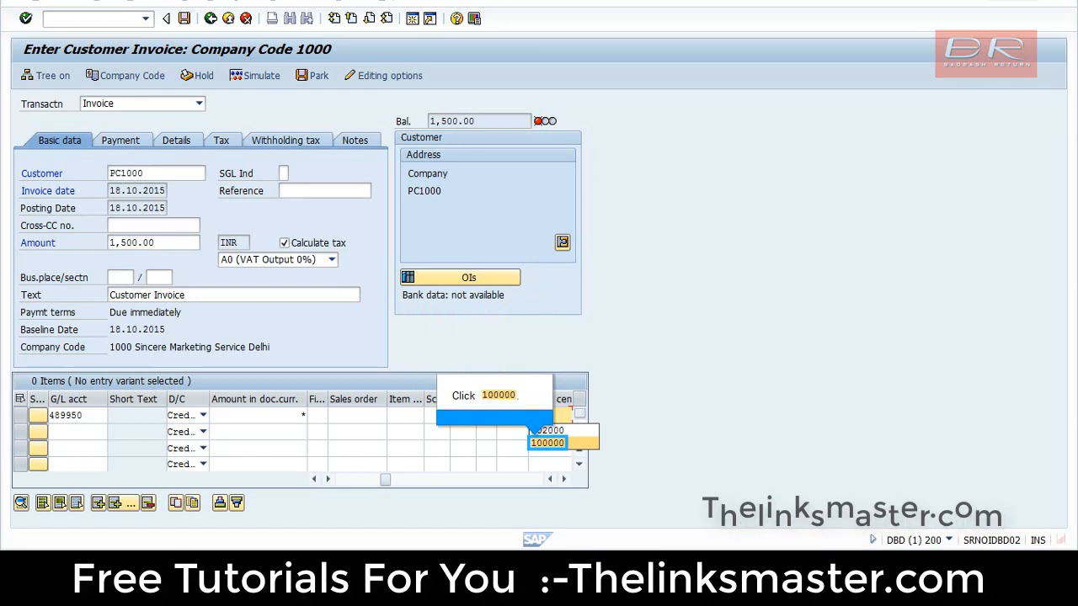
left_click(547, 443)
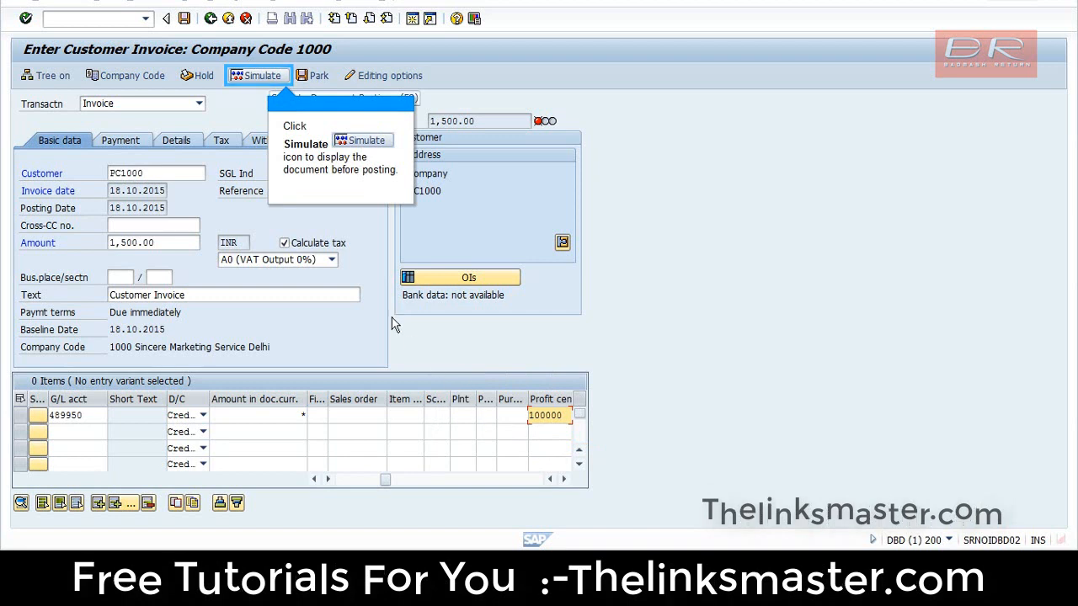
Simulate the 1500 INR customer invoice and post it
left_click(248, 81)
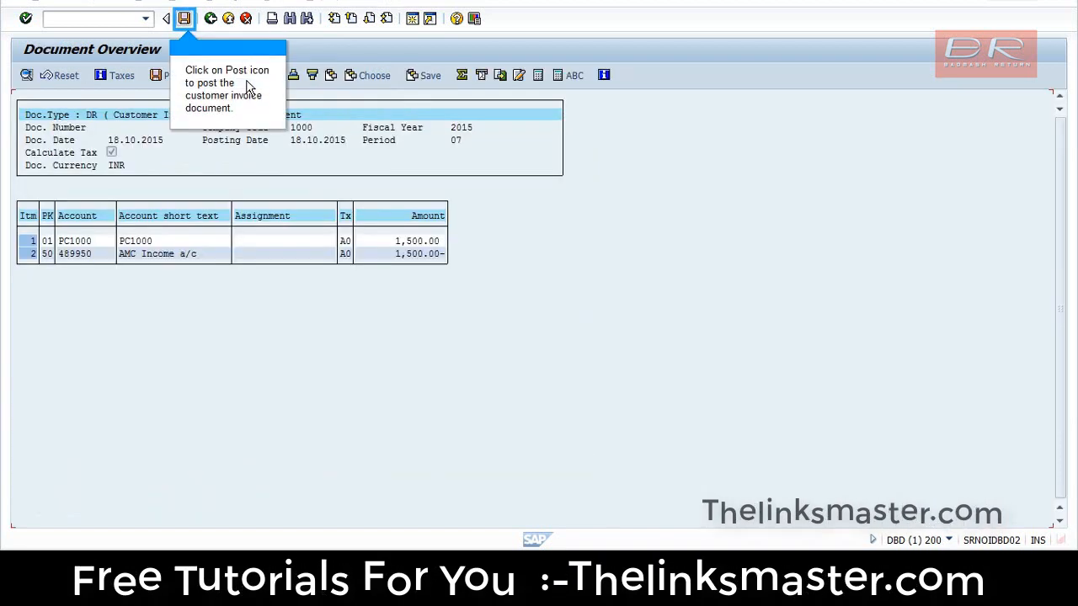
left_click(184, 19)
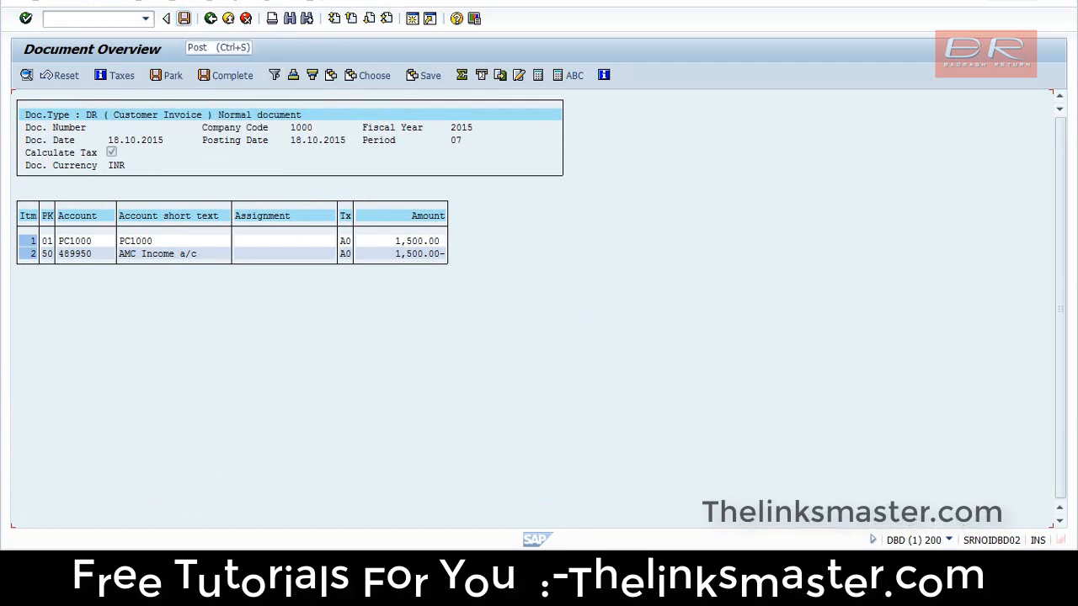
Exit customer invoice entry, discarding the blank form, and start transaction F-02 for a G/L account posting
left_click(226, 20)
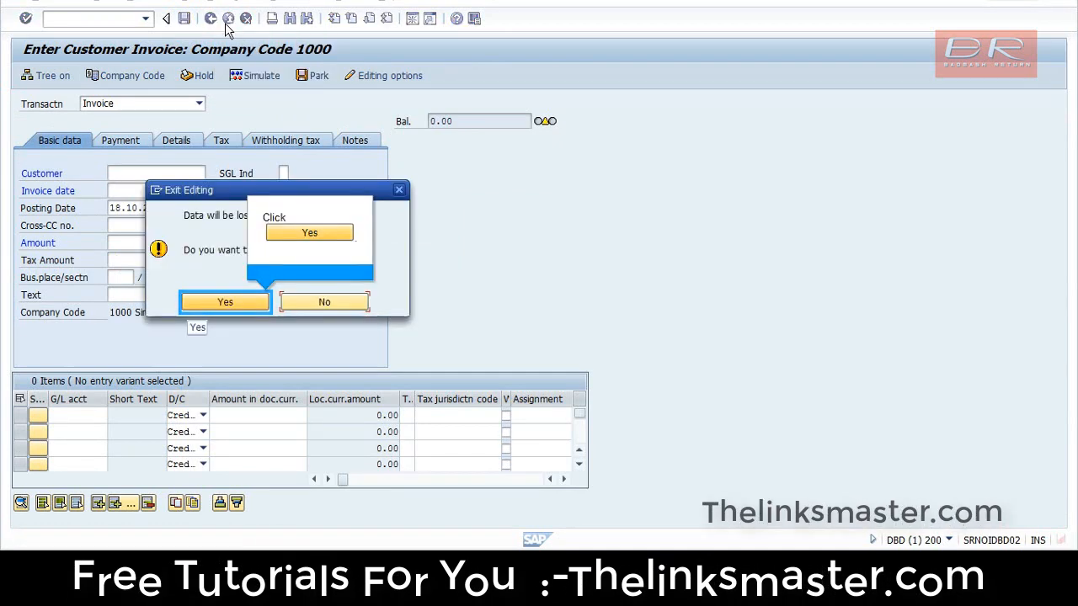
left_click(220, 302)
left_click(77, 26)
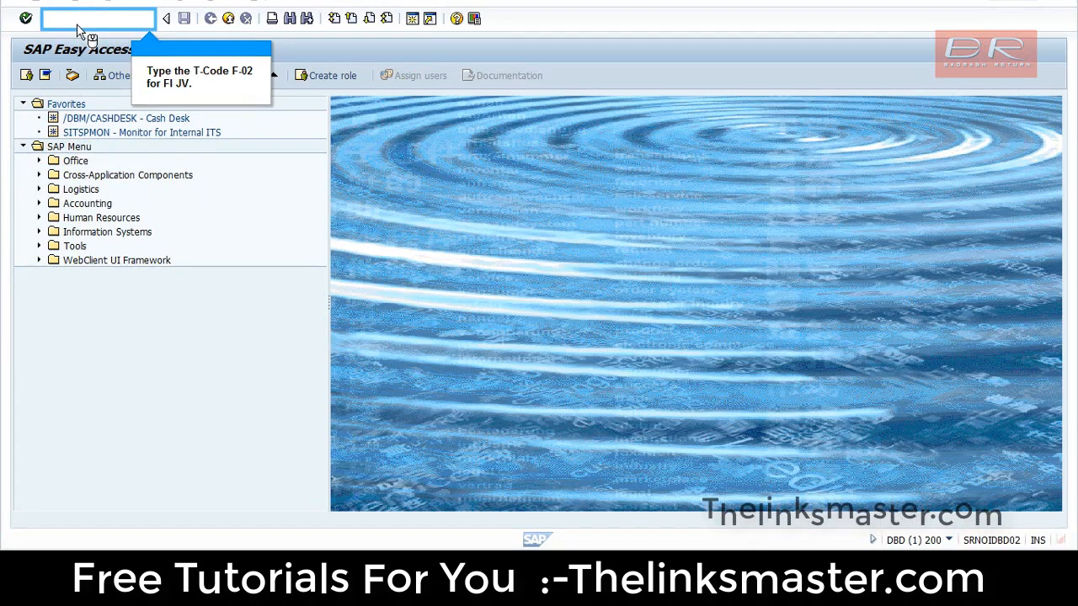
type("f-02")
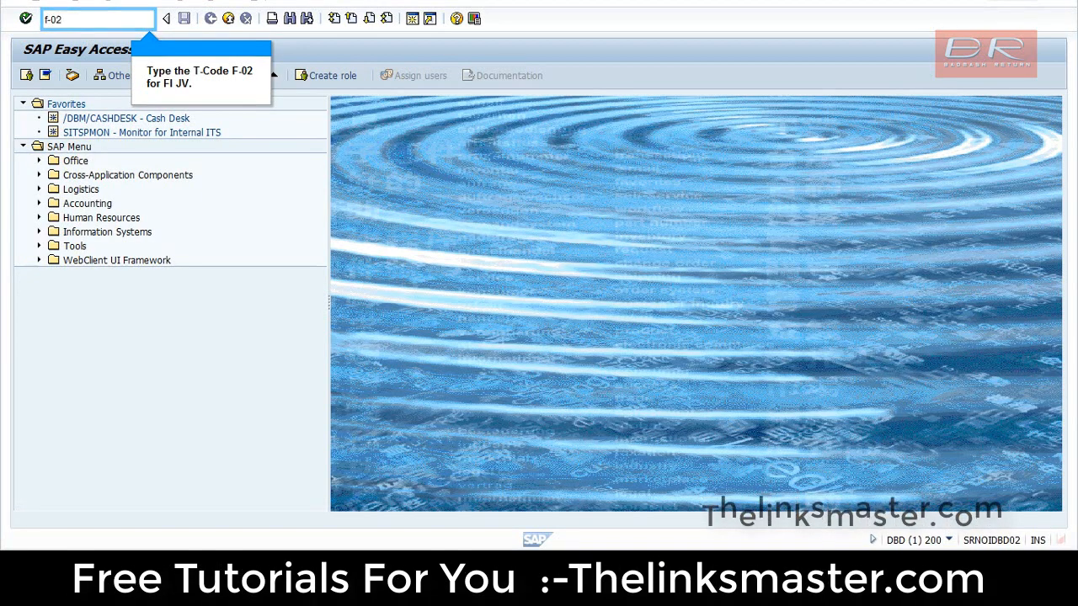
key("Return")
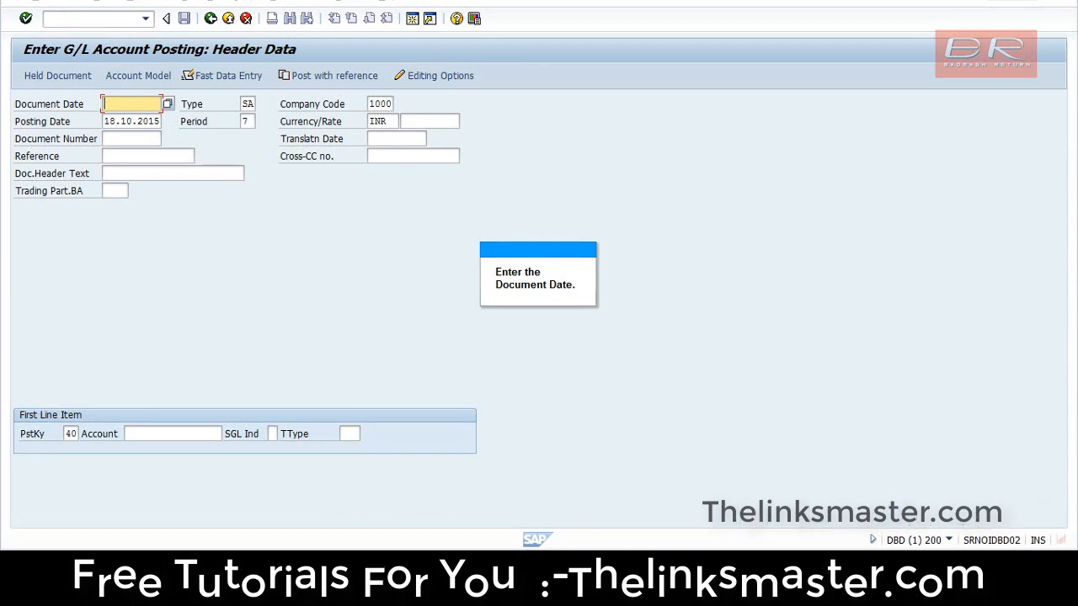
Set the G/L posting's document date to 18.10.2015 and its document type to KR (Vendor Invoice)
key("F2")
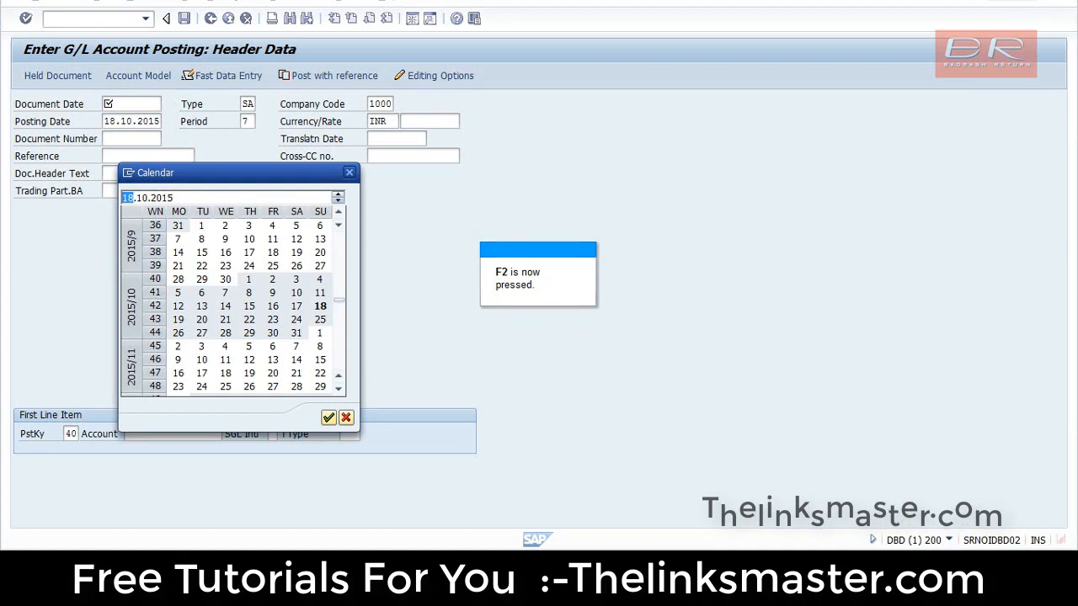
key("Return")
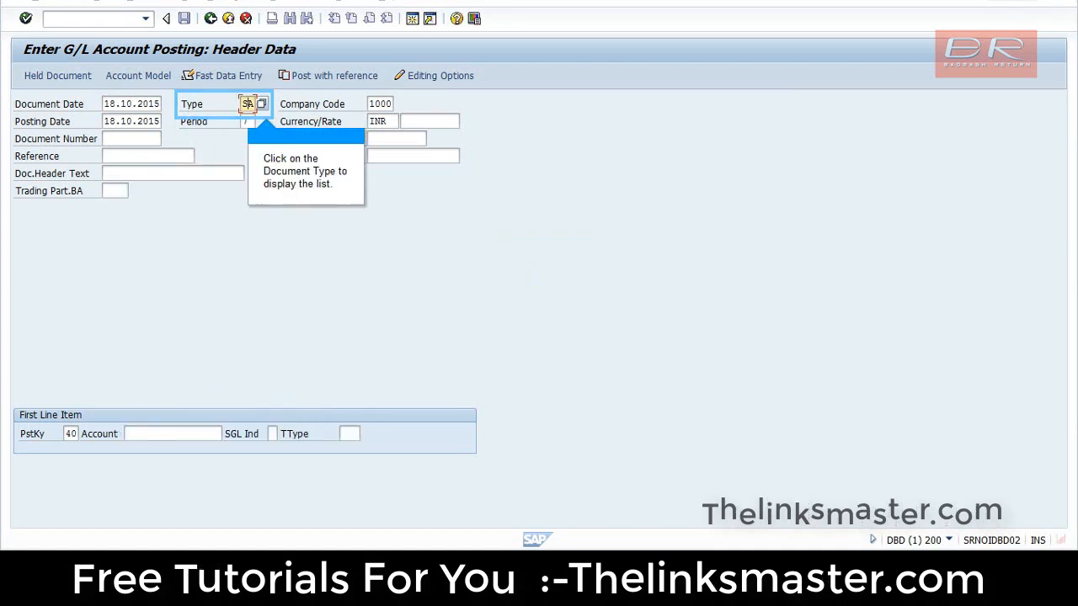
left_click(207, 112)
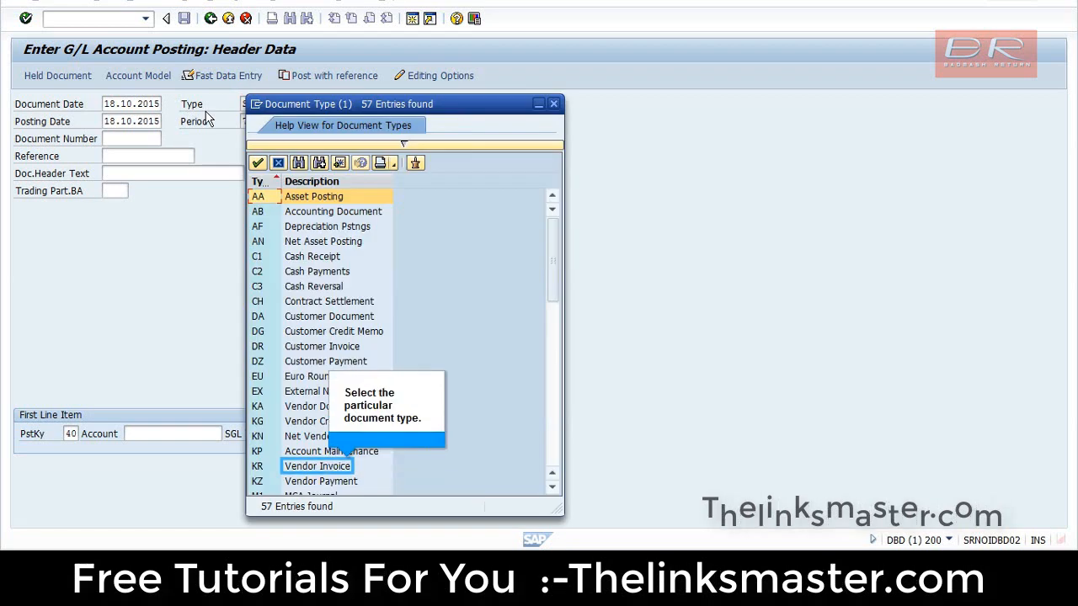
double_click(304, 468)
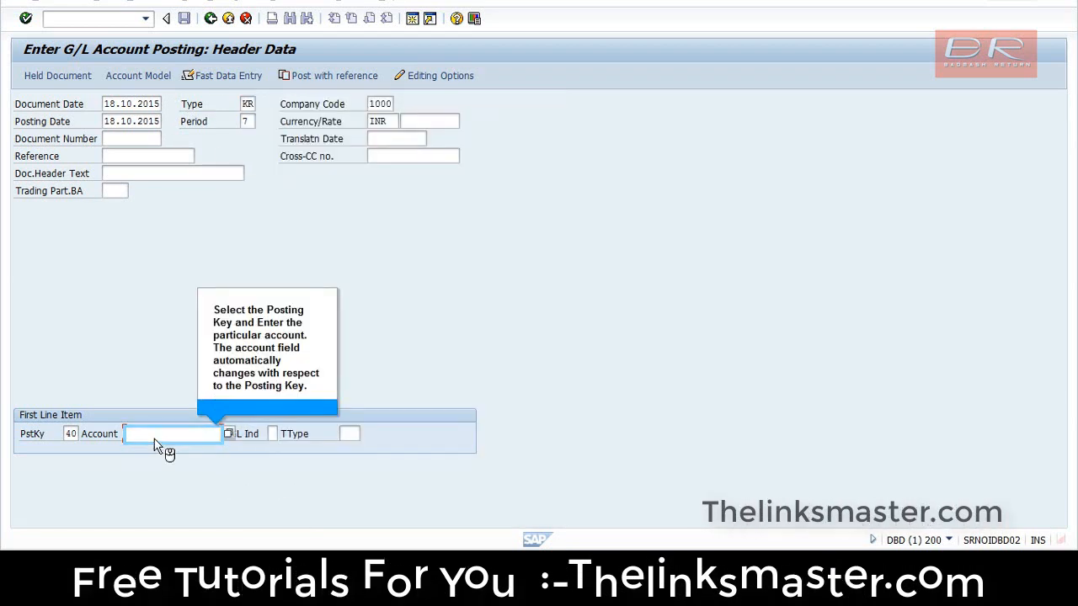
Enter expense G/L account 600000 for the first line item with posting key 40
left_click(154, 439)
type("6")
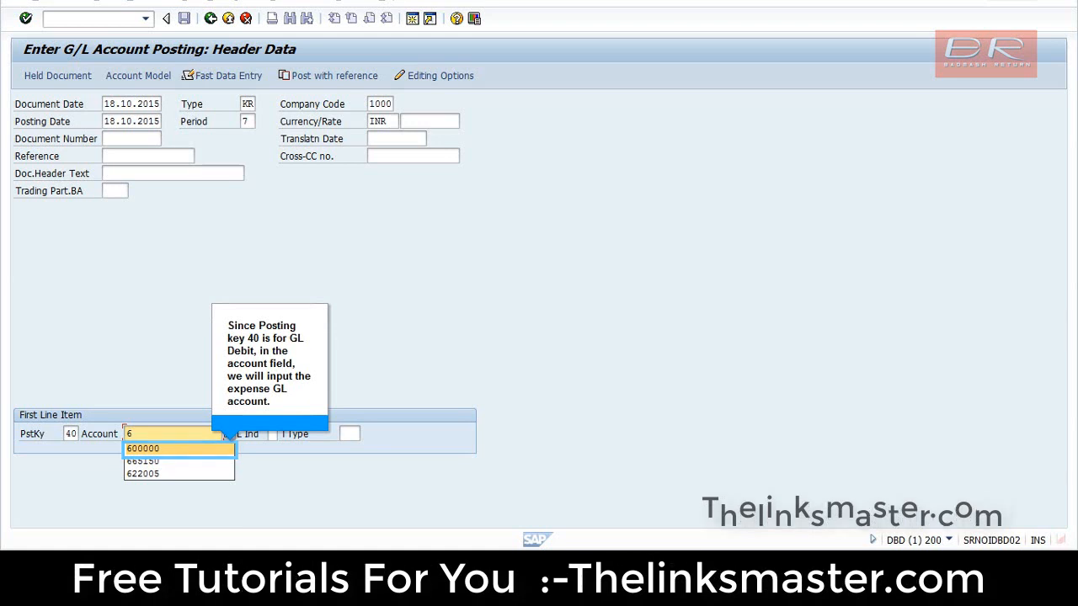
left_click(158, 449)
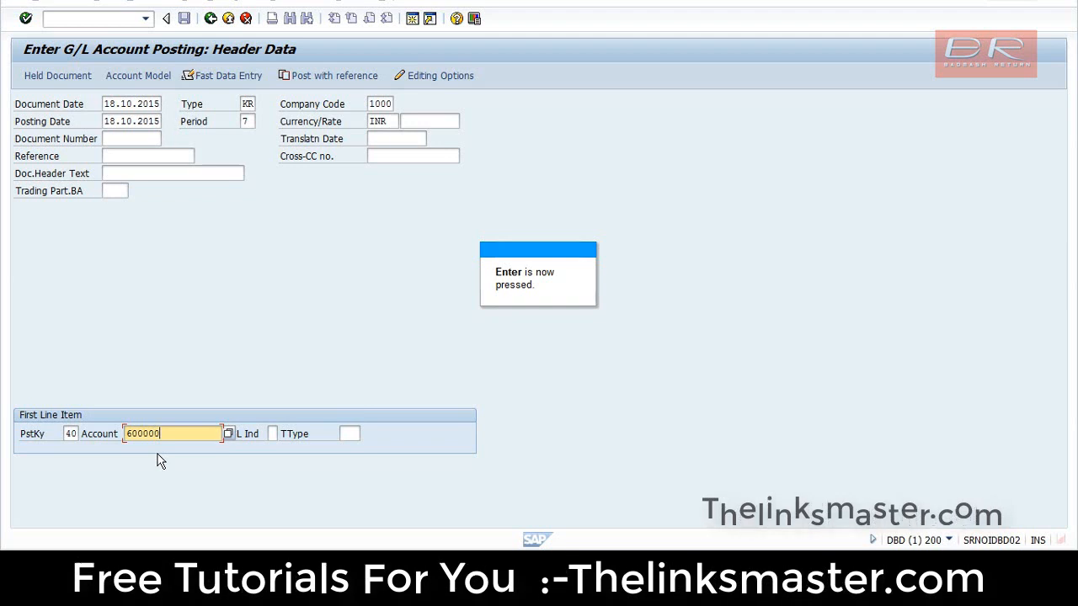
Give the debit item on G/L account 600000 an amount of 1000 INR and cost center 100000
key("Return")
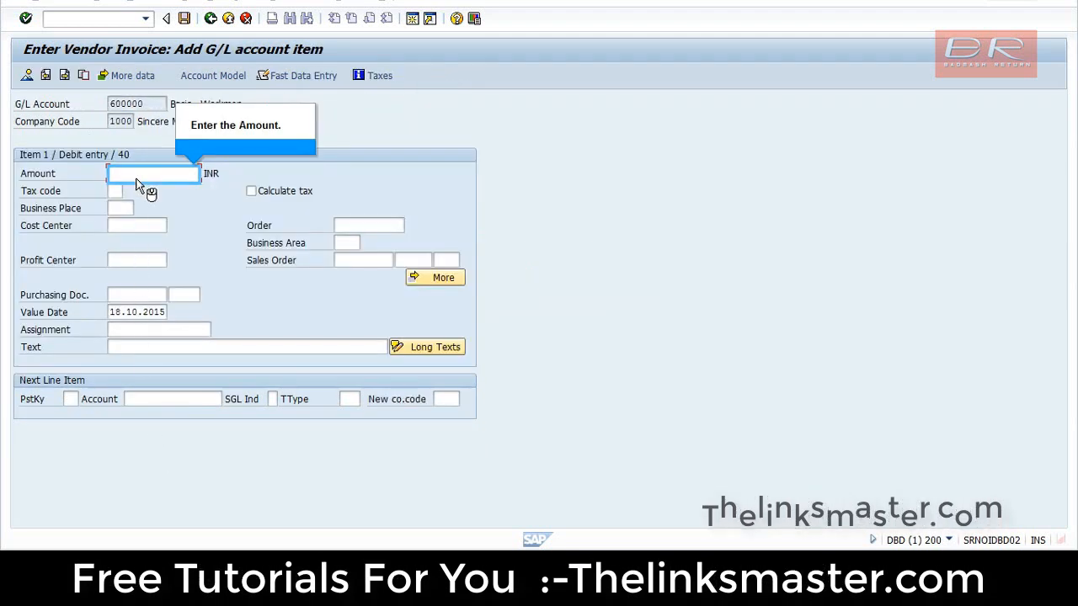
type("1000")
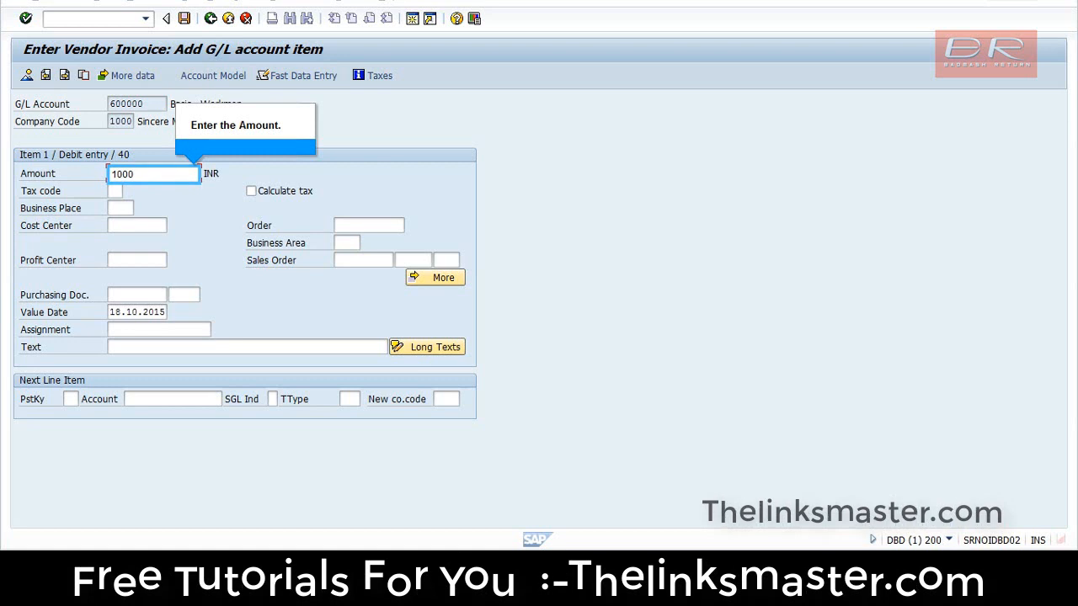
left_click(132, 223)
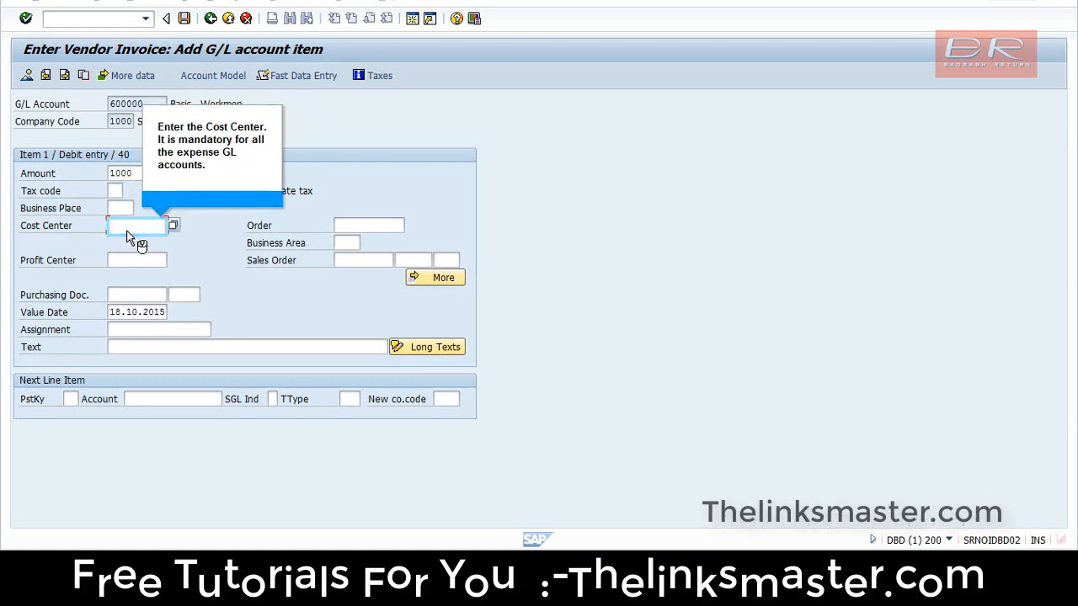
type("1")
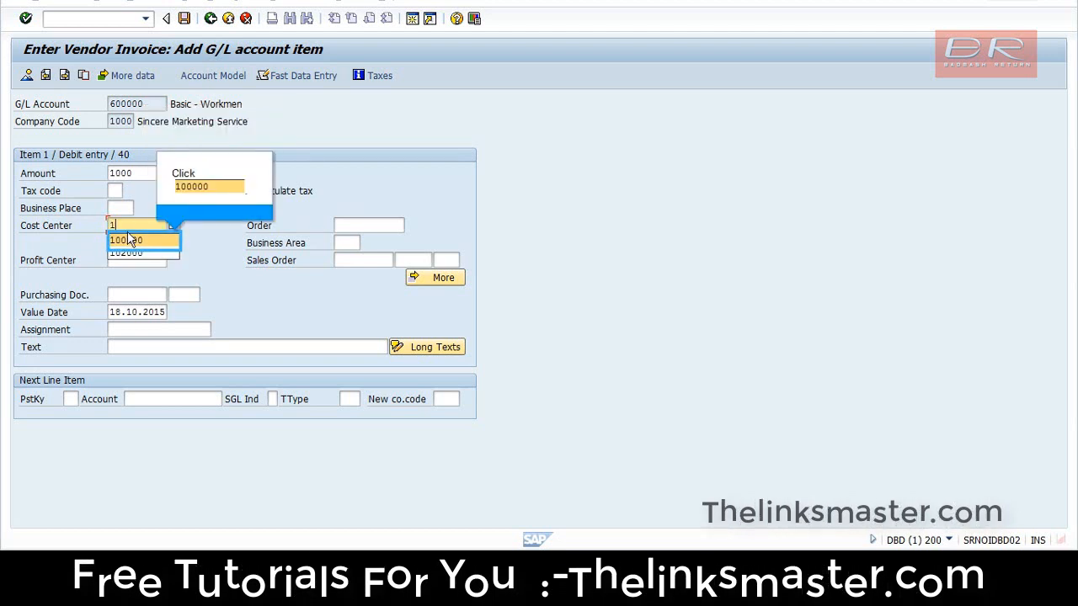
left_click(131, 242)
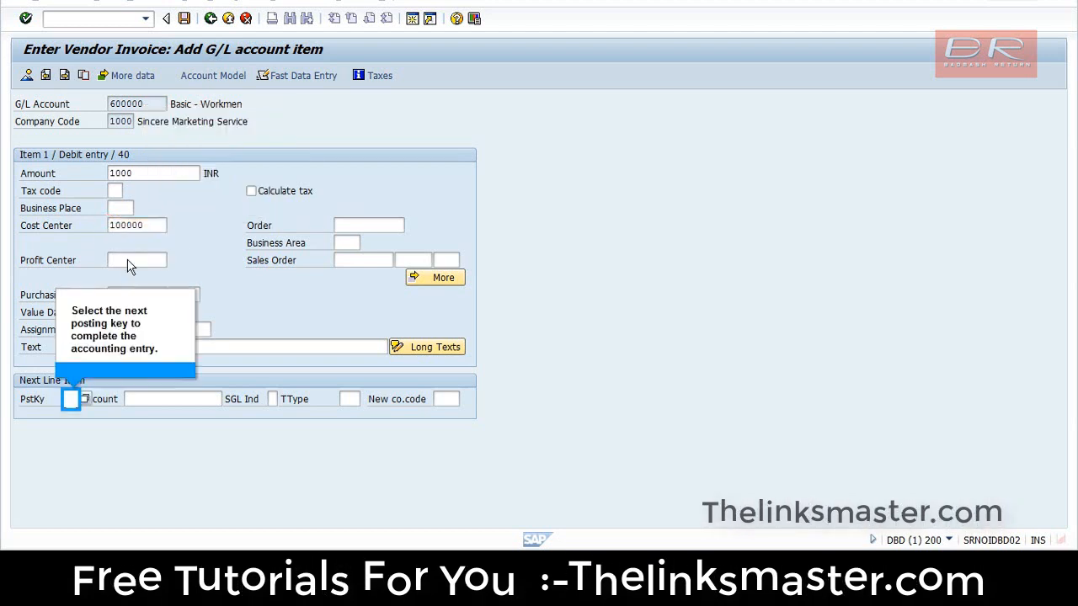
Add a next line item with posting key 31 and vendor account zvecv, accepting the tax code warning
left_click(68, 404)
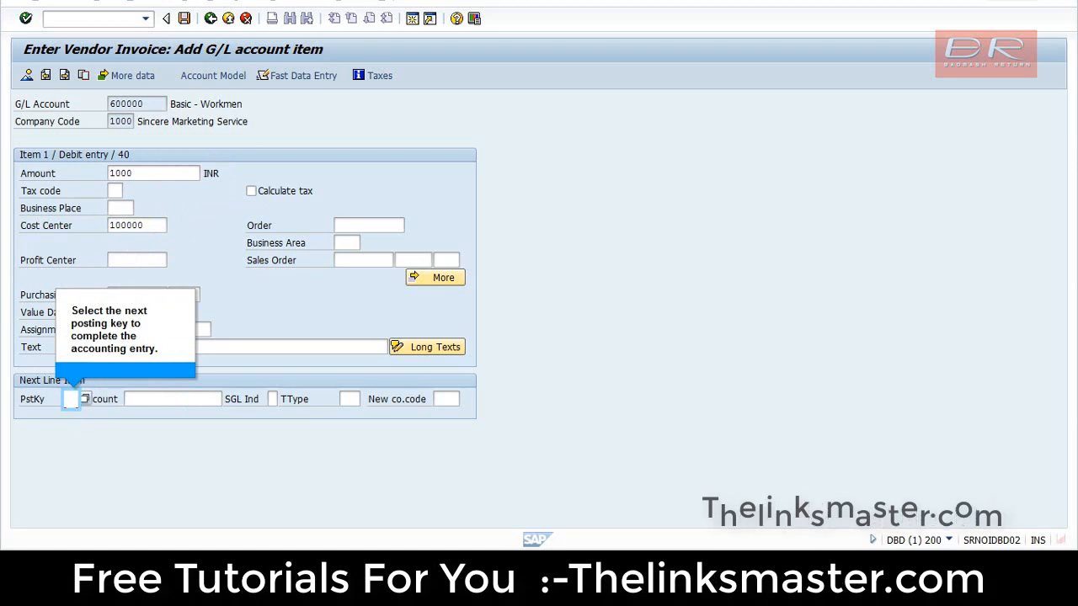
type("PM")
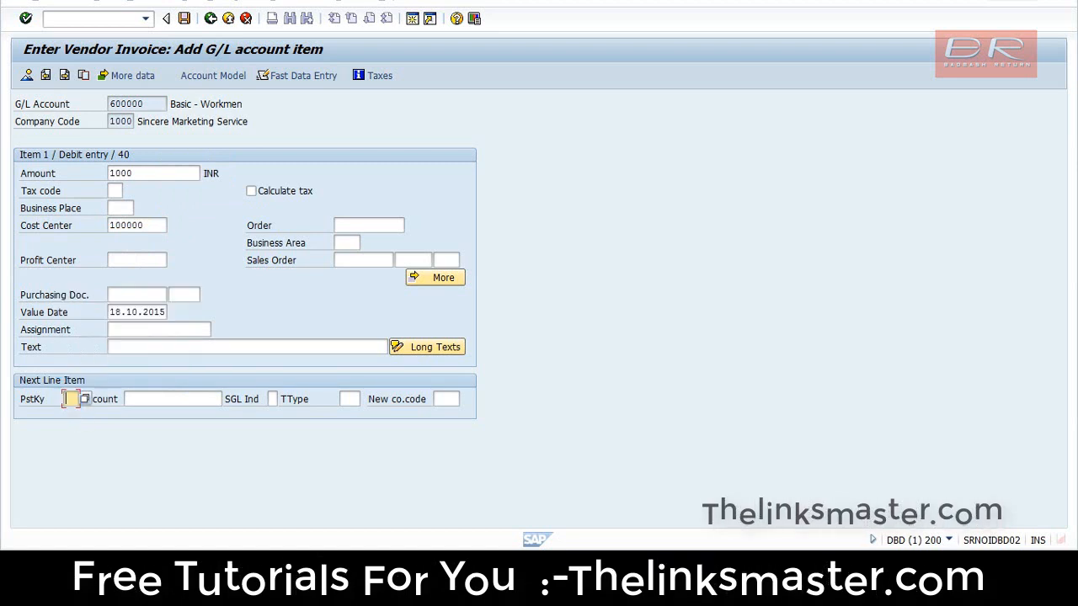
type("31")
left_click(154, 404)
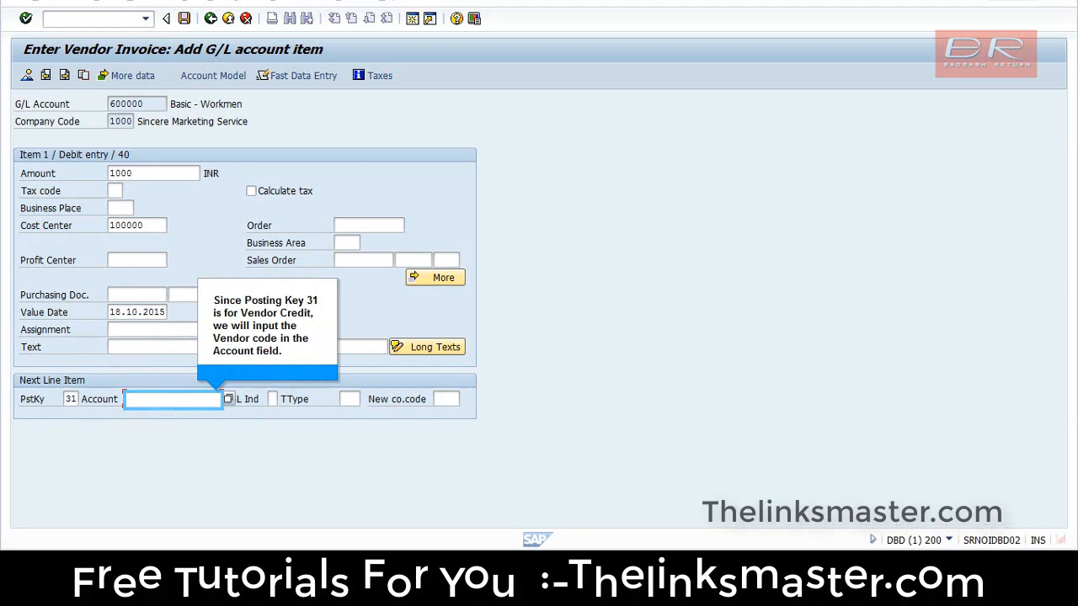
type("zvecv")
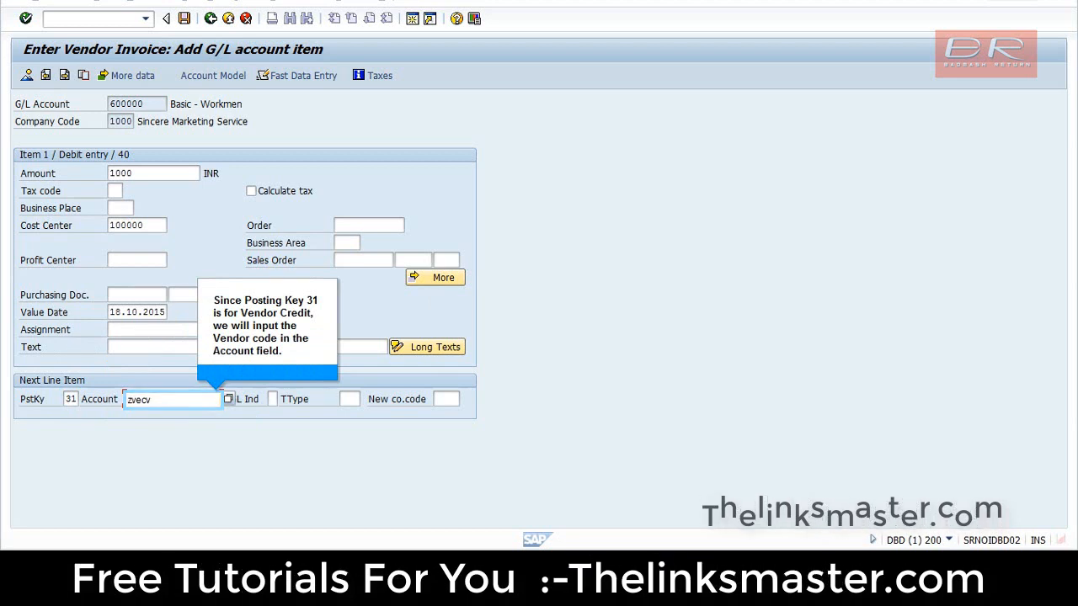
key("Return")
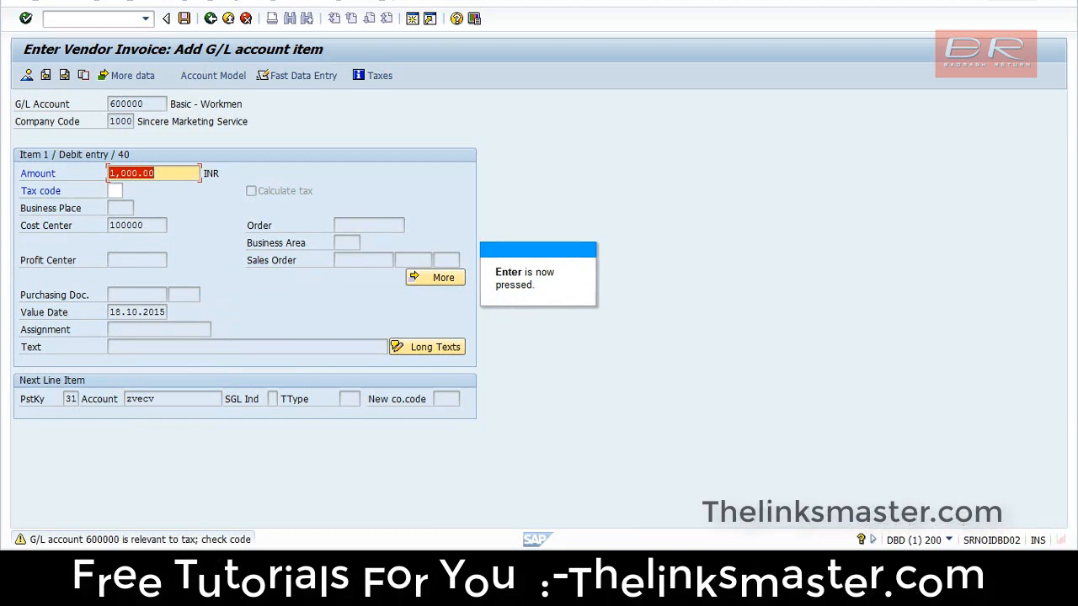
key("Return")
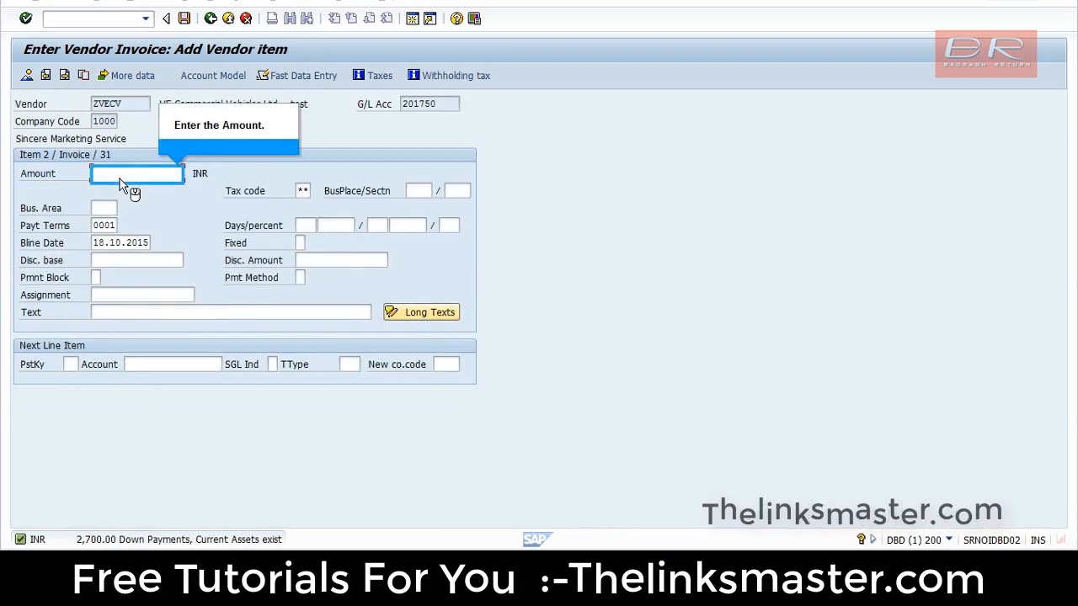
Set the vendor item's amount to 1000 INR and assign withholding tax code A1 to its first withholding tax row
type("1000")
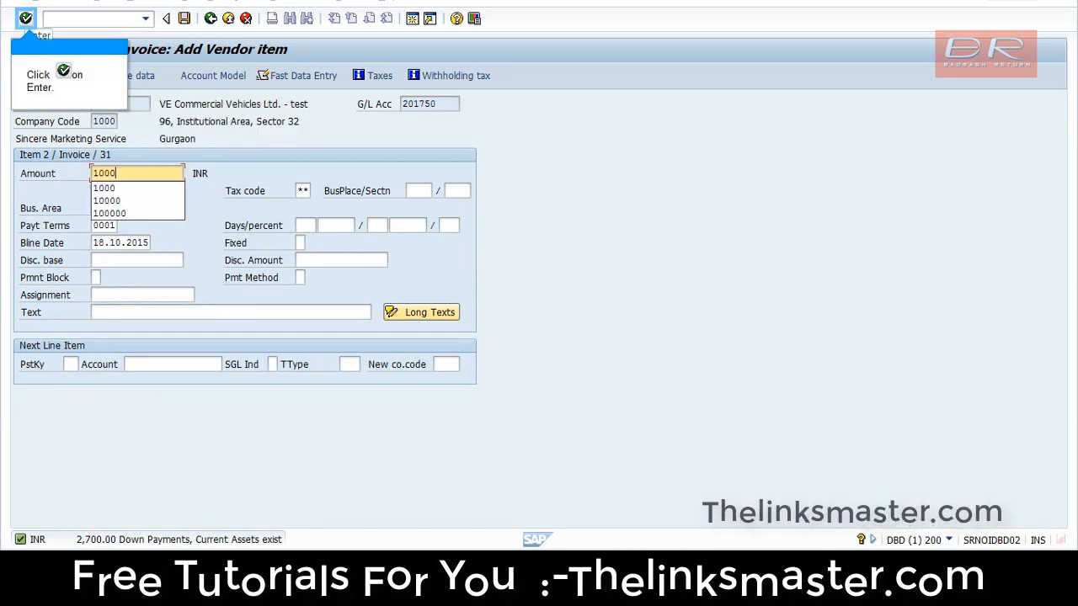
left_click(25, 20)
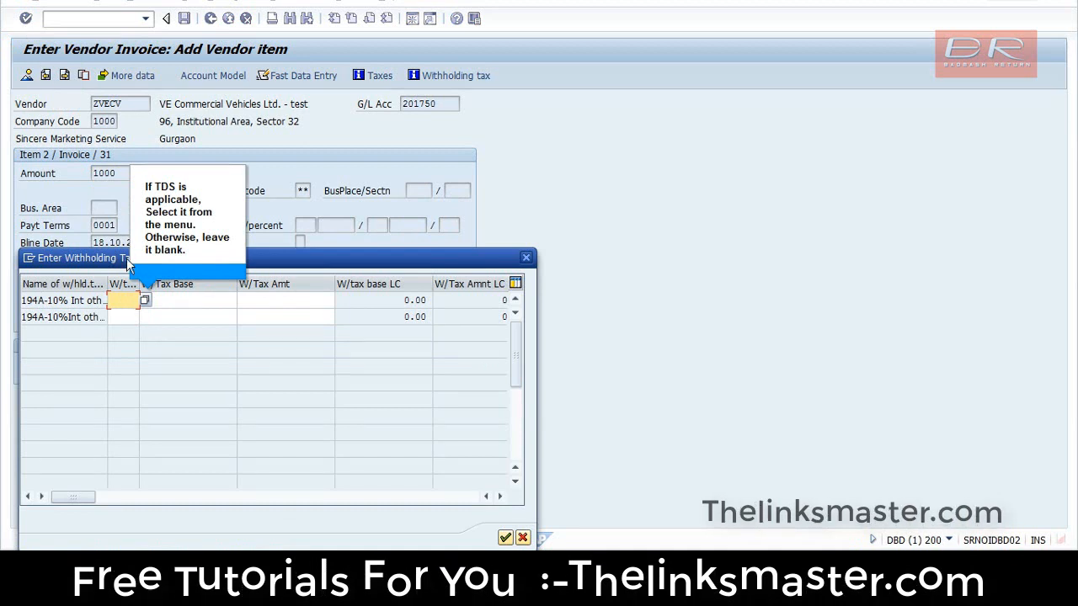
left_click(146, 302)
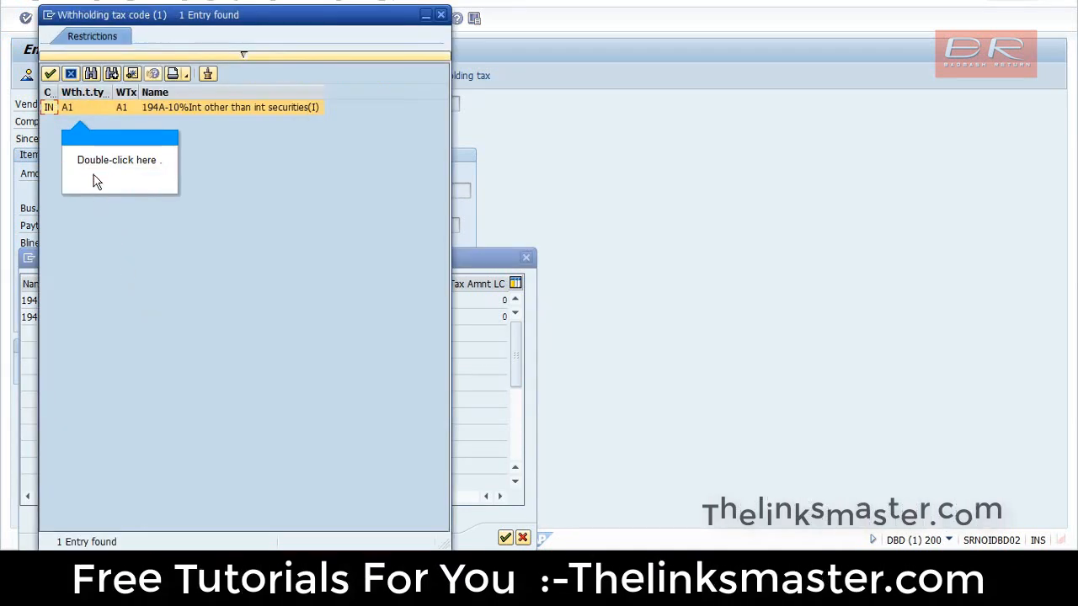
double_click(80, 110)
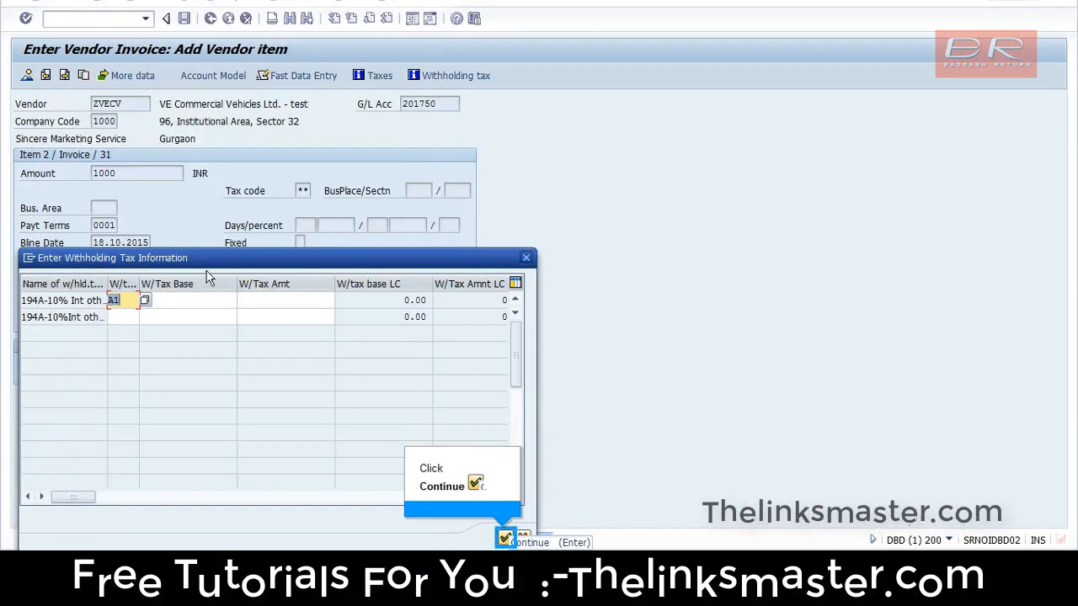
left_click(504, 536)
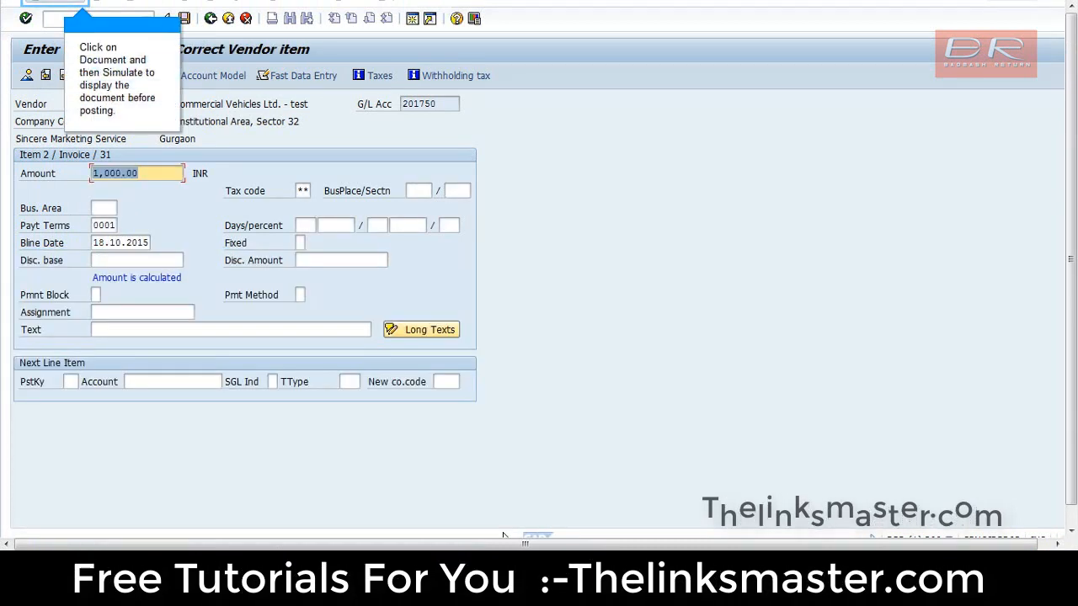
Simulate the 1000 INR vendor invoice, acknowledge the section code information and post the document
left_click(42, 7)
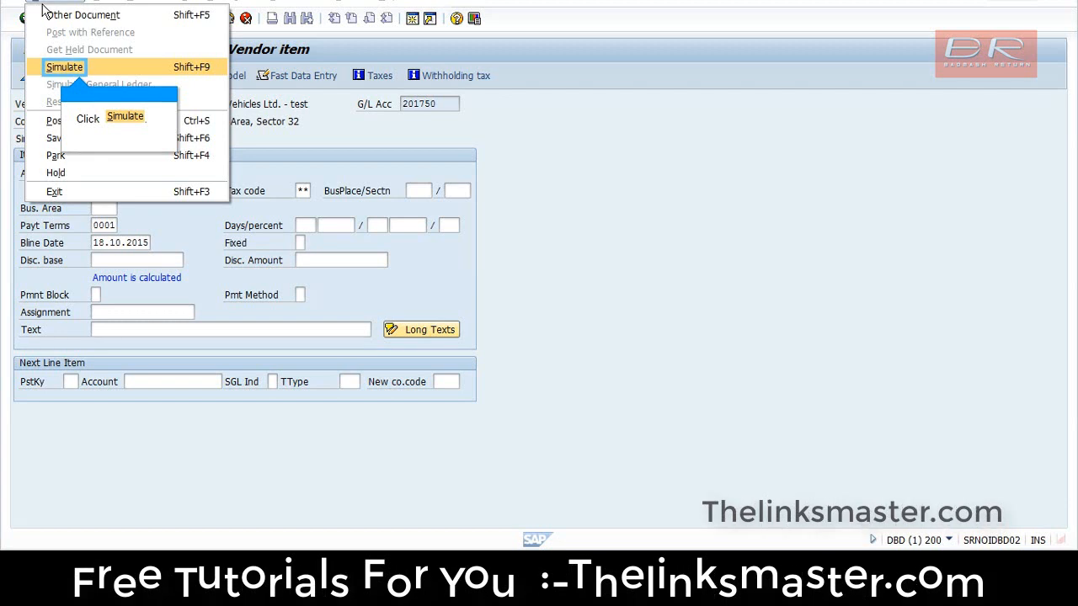
left_click(61, 67)
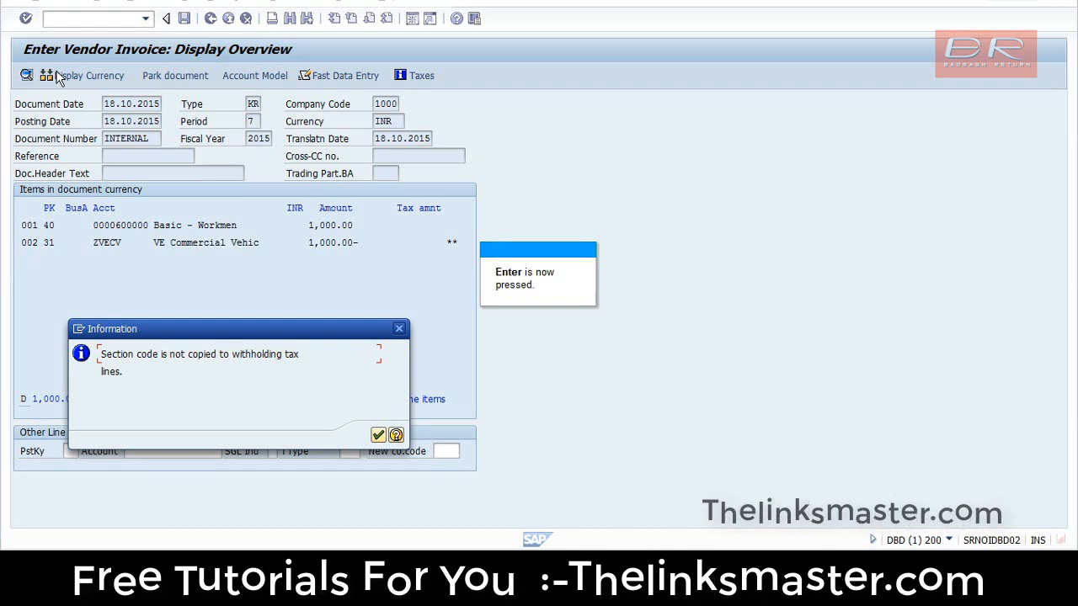
key("Return")
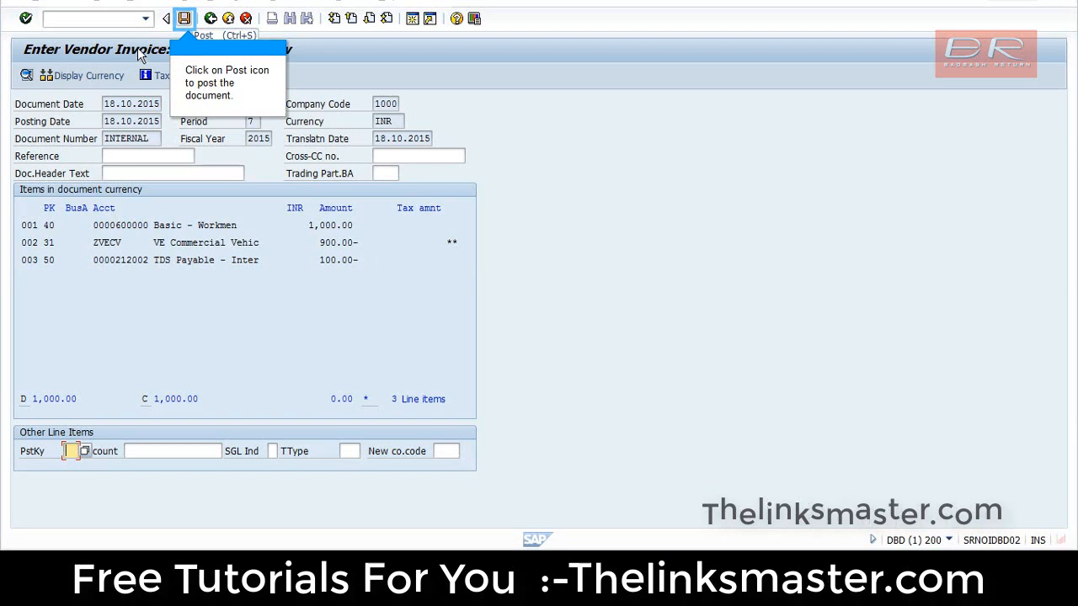
left_click(182, 20)
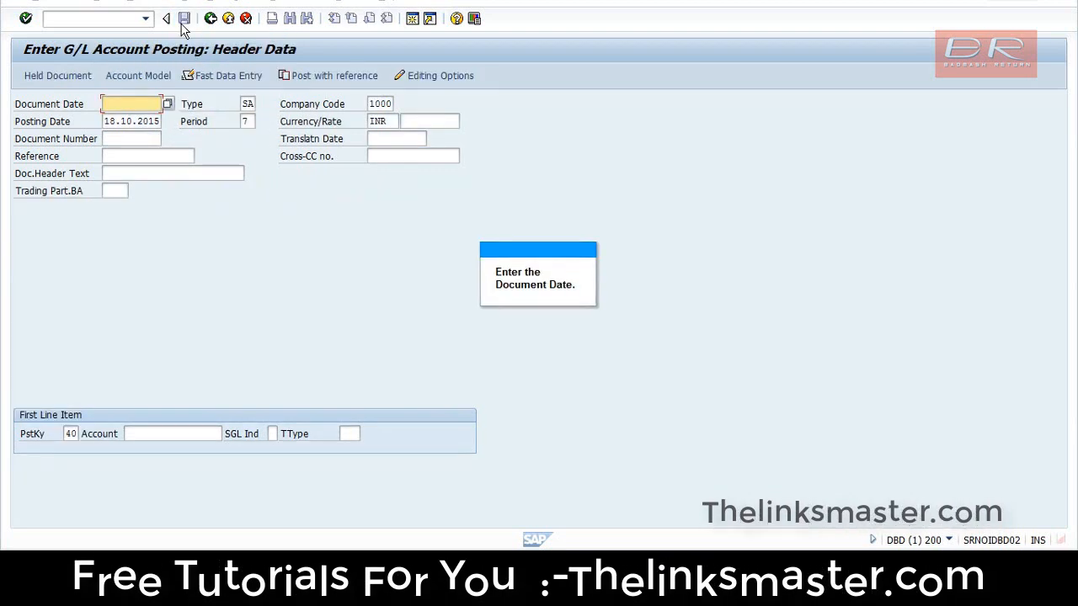
Set the new G/L posting's document date to 18.10.2015 and its first posting key to 29 (Special G/L debit)
key("F2")
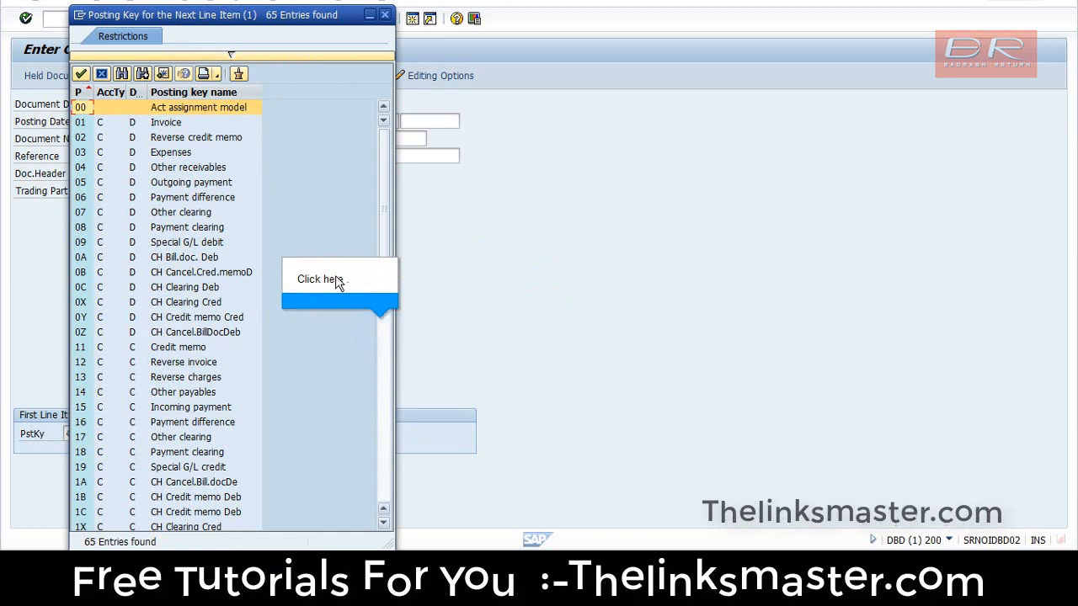
left_click(381, 333)
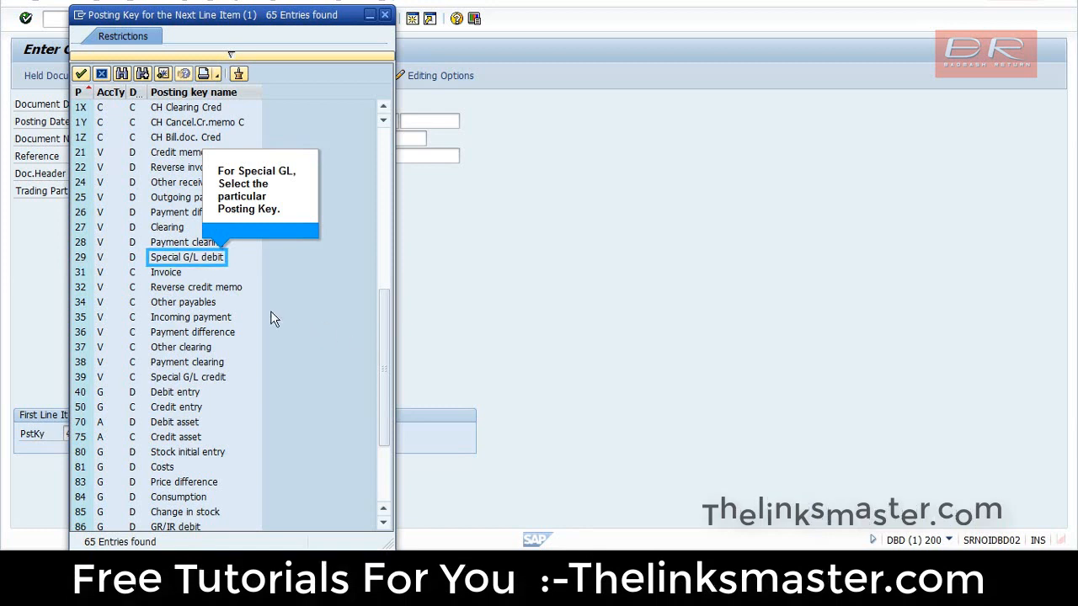
left_click(171, 260)
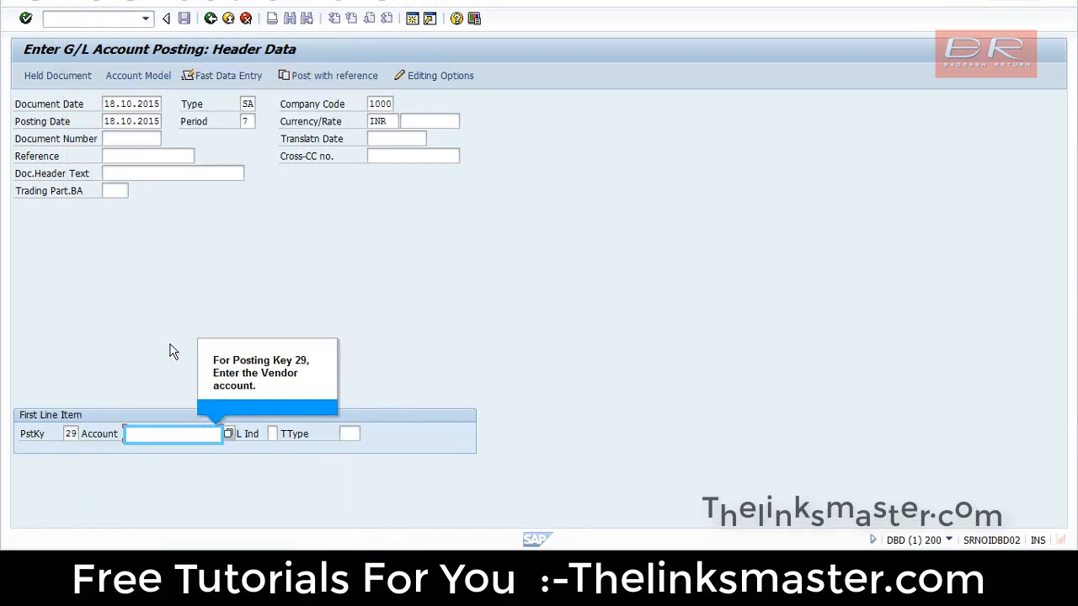
Enter vendor account zvecv with special G/L indicator L (Rent Security Deposit) and proceed to the vendor item details
type("z")
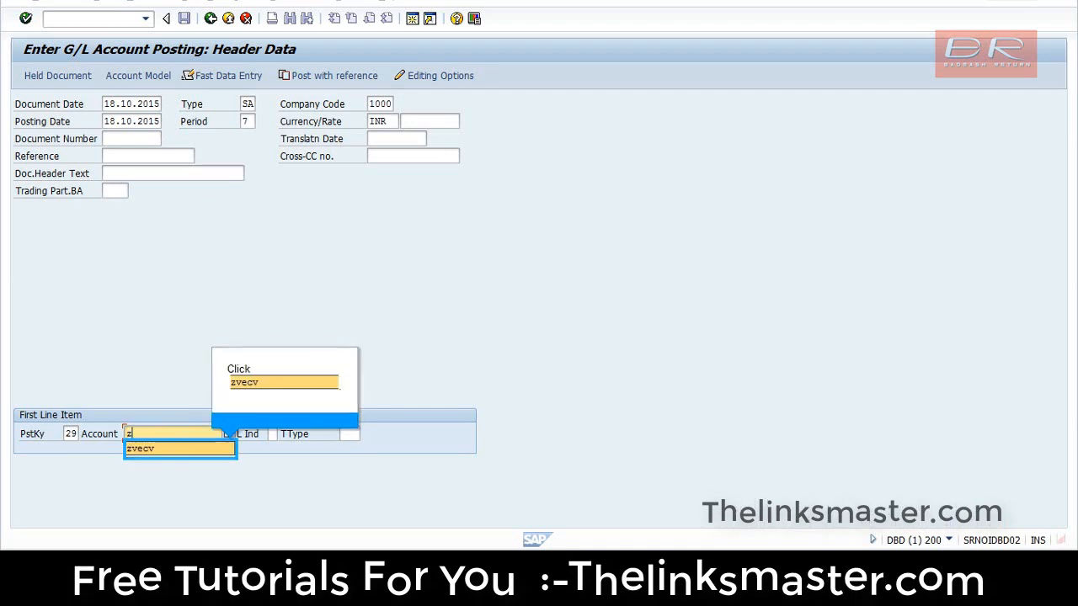
left_click(162, 449)
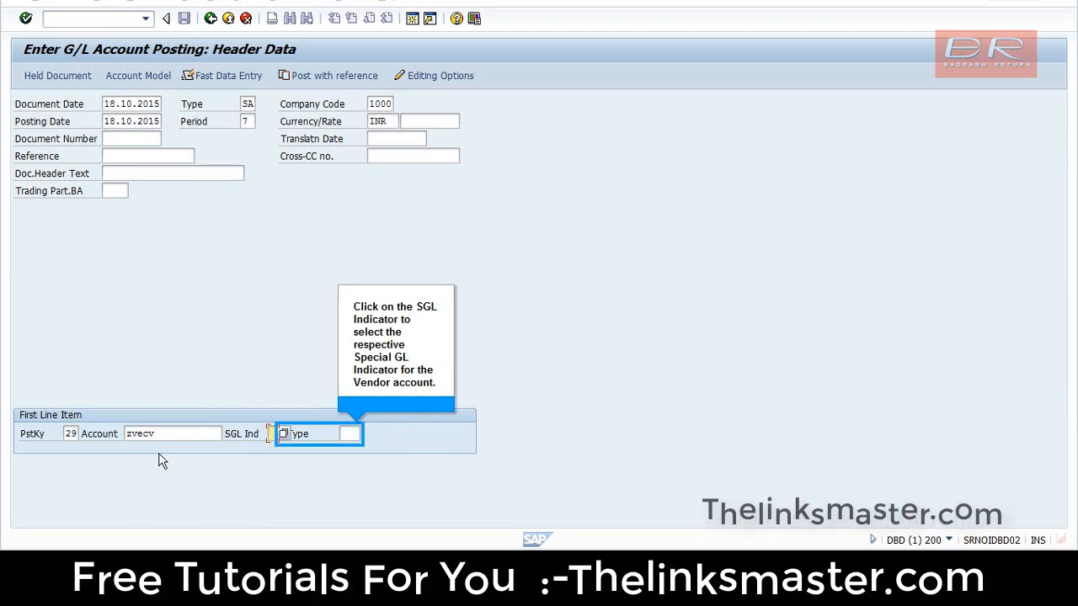
left_click(303, 439)
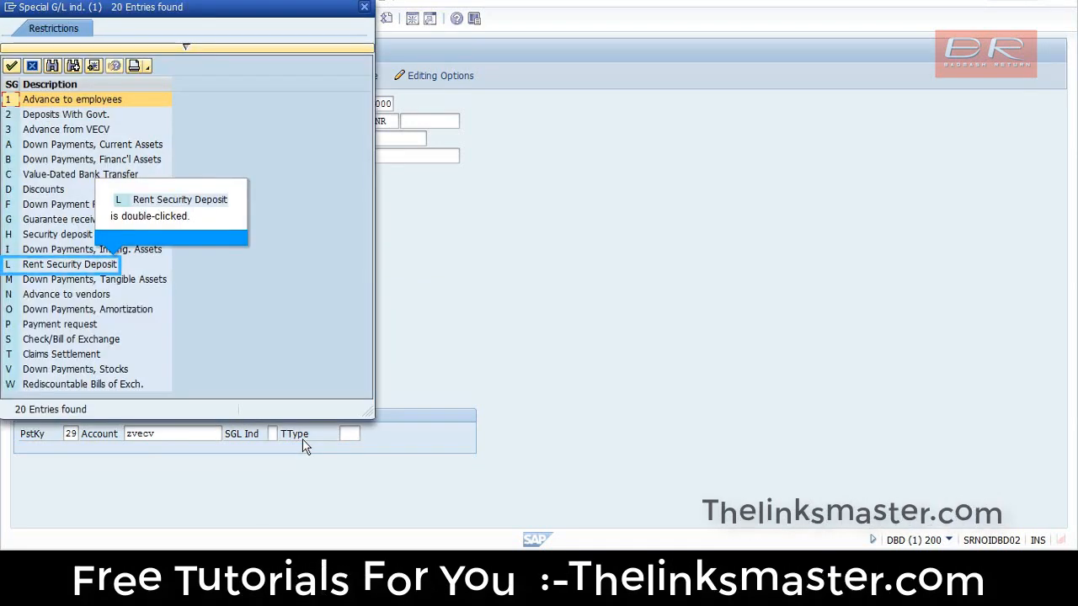
double_click(38, 265)
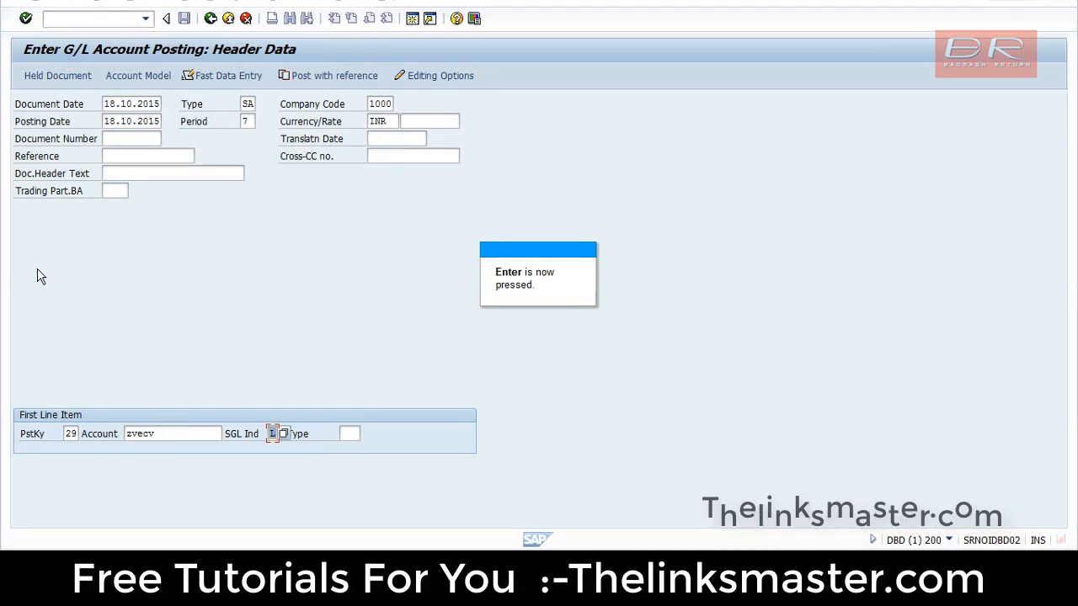
key("Return")
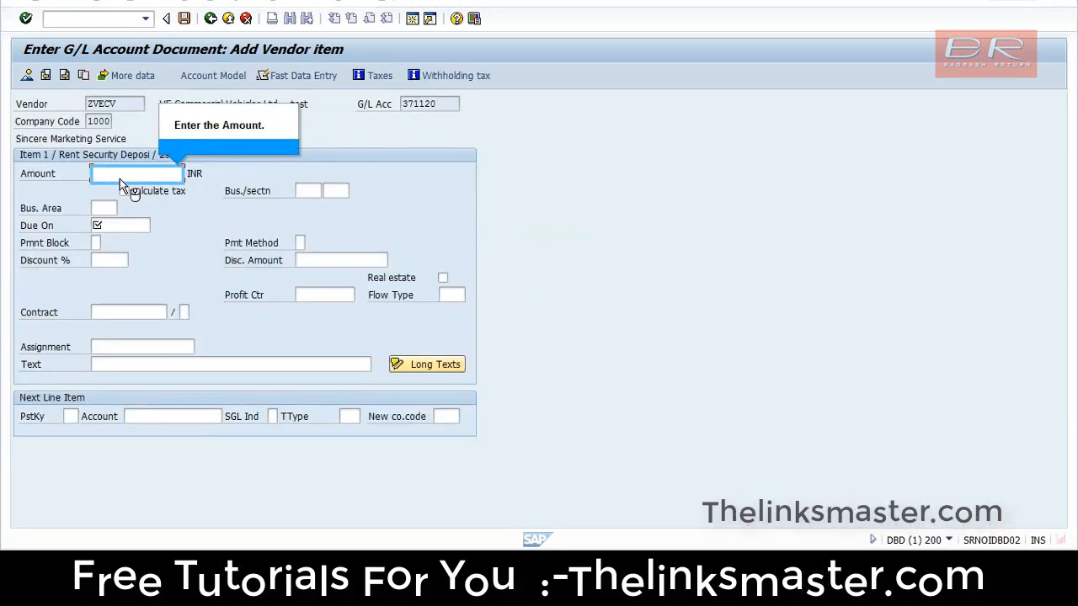
Set the rent security deposit item's amount to 2100 INR and its due date to 31.10.2015
type("2100")
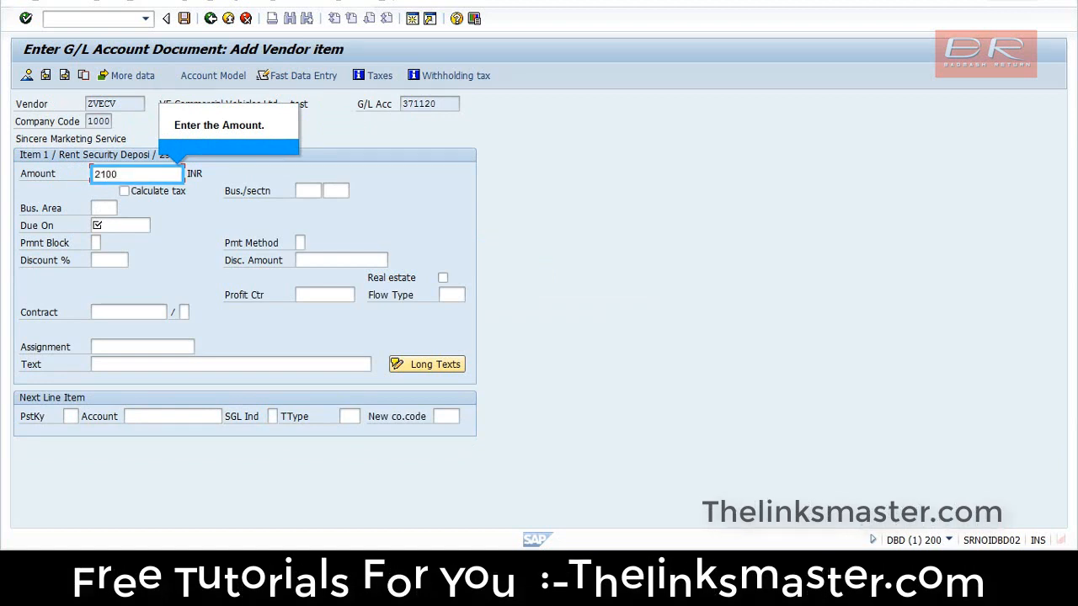
key("Return")
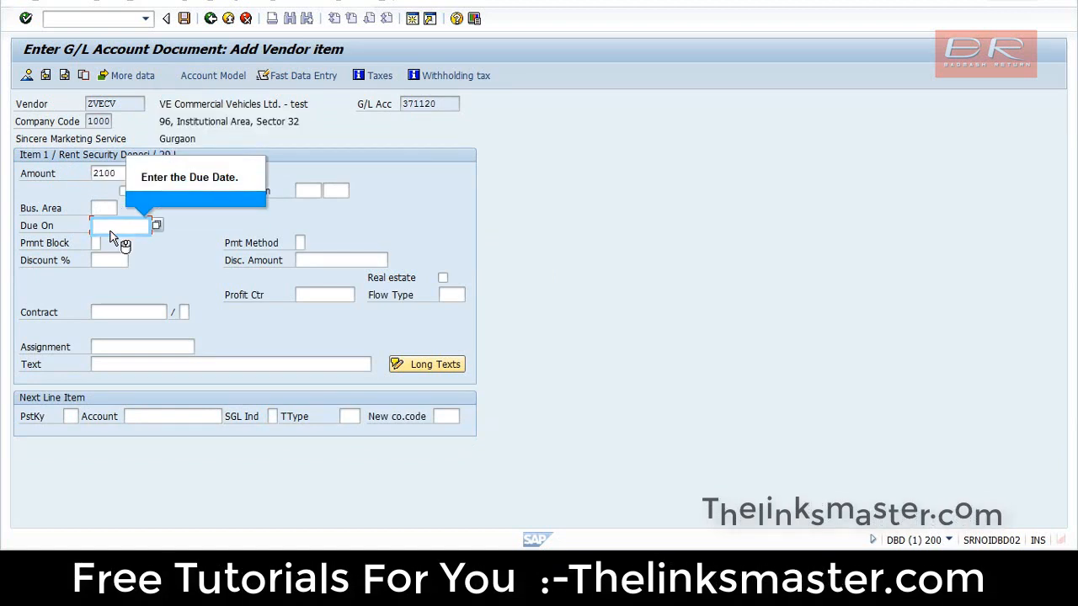
type("31")
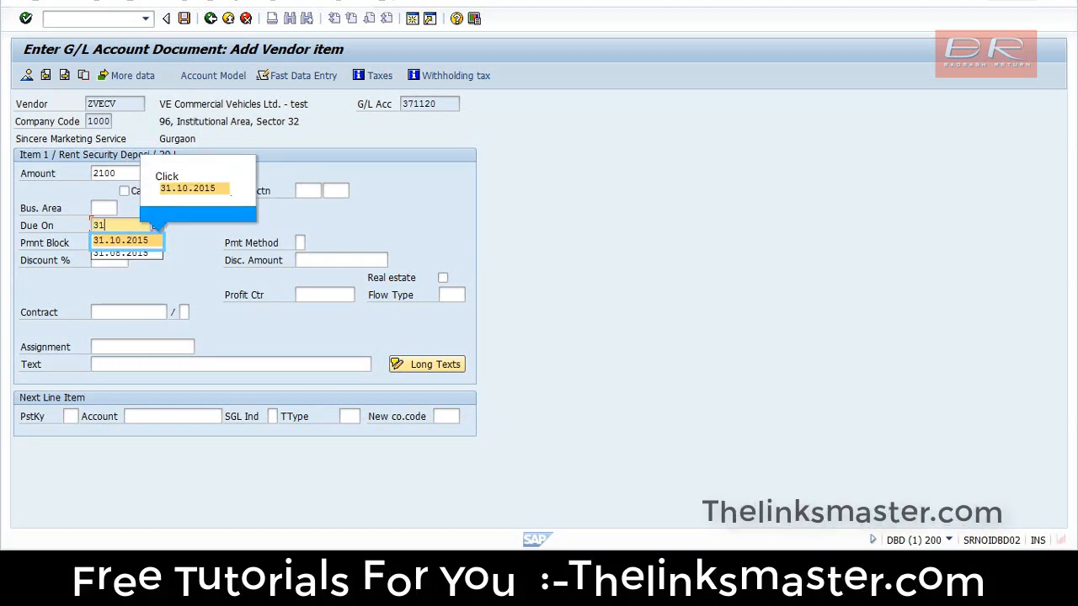
left_click(121, 241)
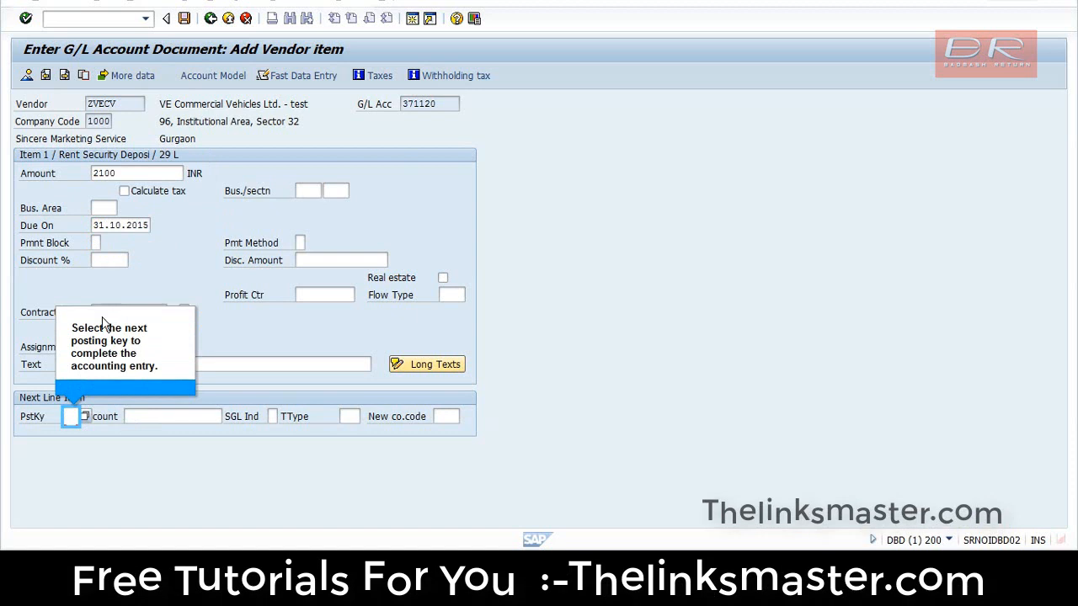
Add a next line item with posting key 31 for vendor account zvecv and continue past the deposit item's withholding tax information without entries
left_click(69, 418)
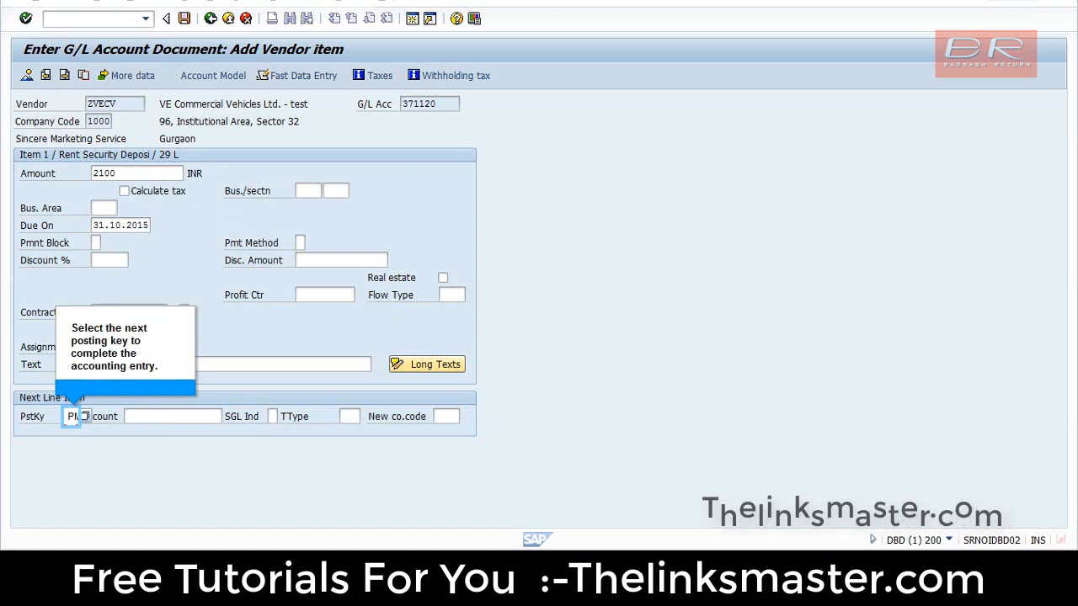
type("31")
key("Tab")
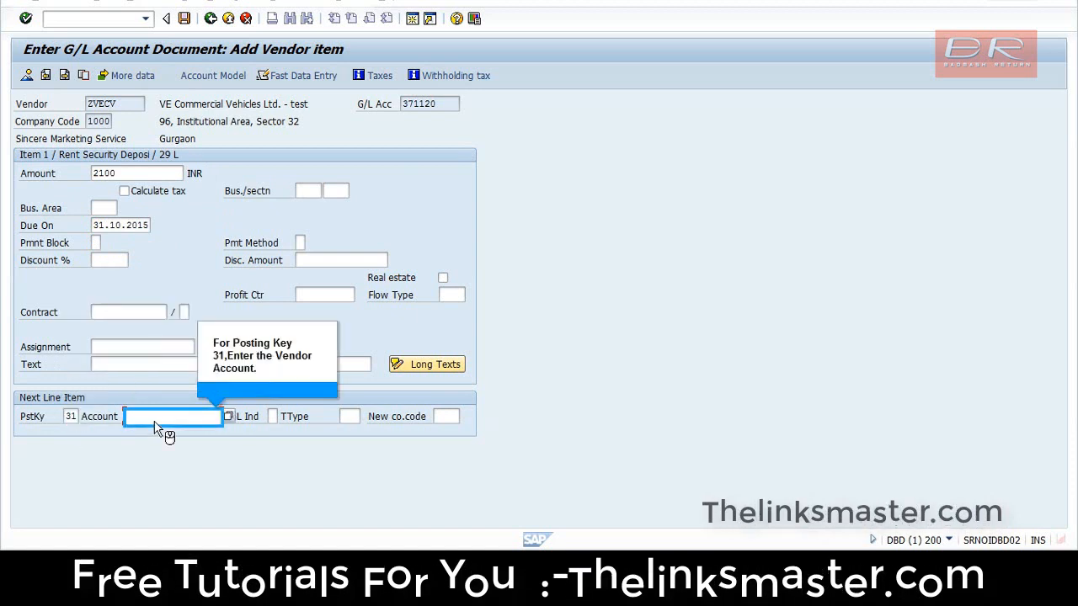
type("zv")
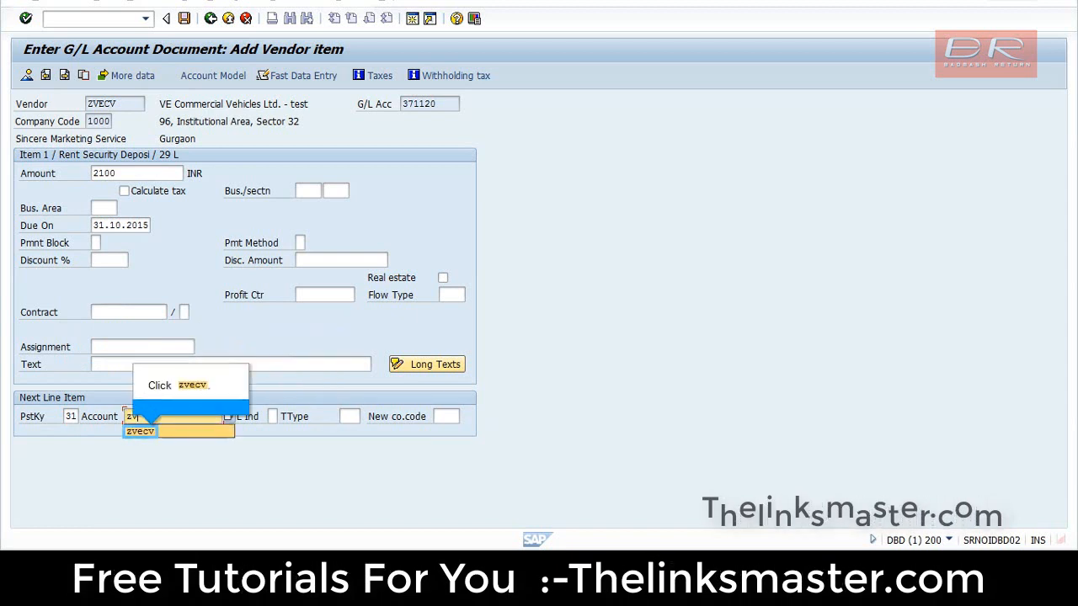
left_click(137, 432)
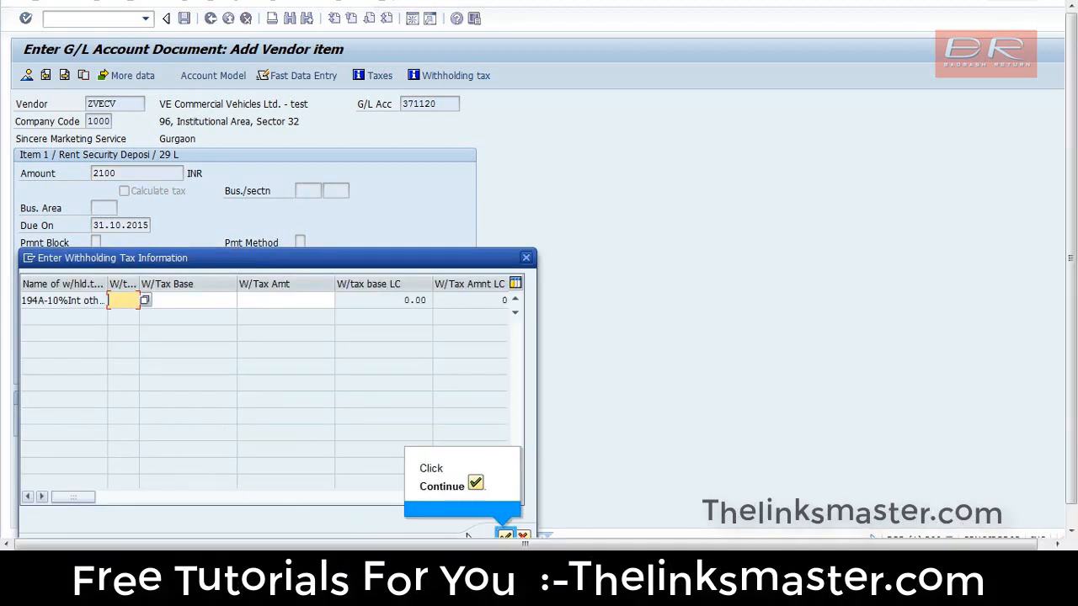
left_click(506, 535)
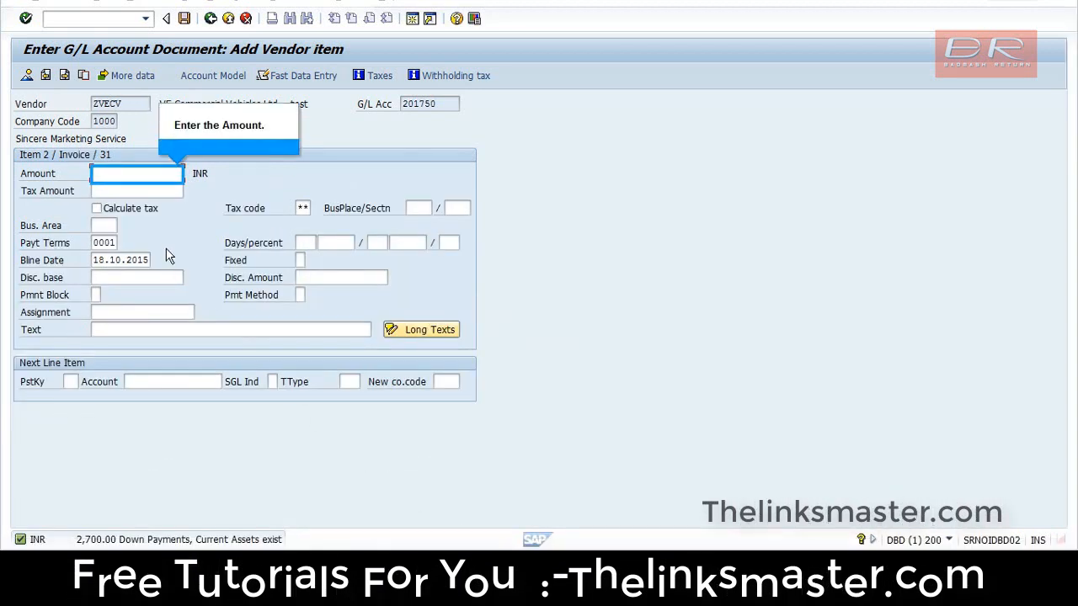
Set the vendor invoice item's amount to 2100 INR and simulate the document
type("2100")
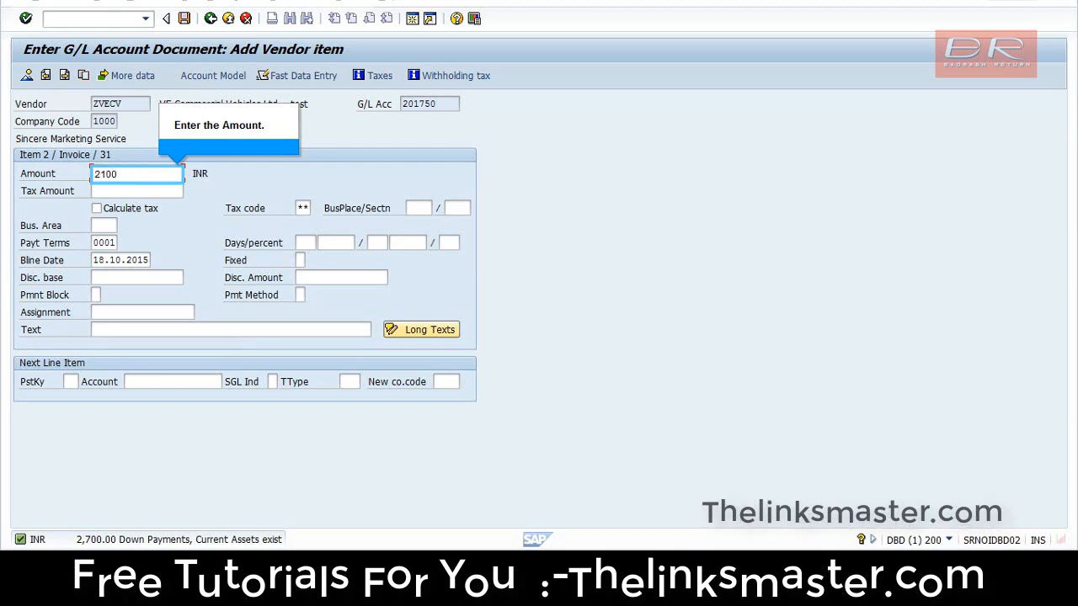
left_click(55, 2)
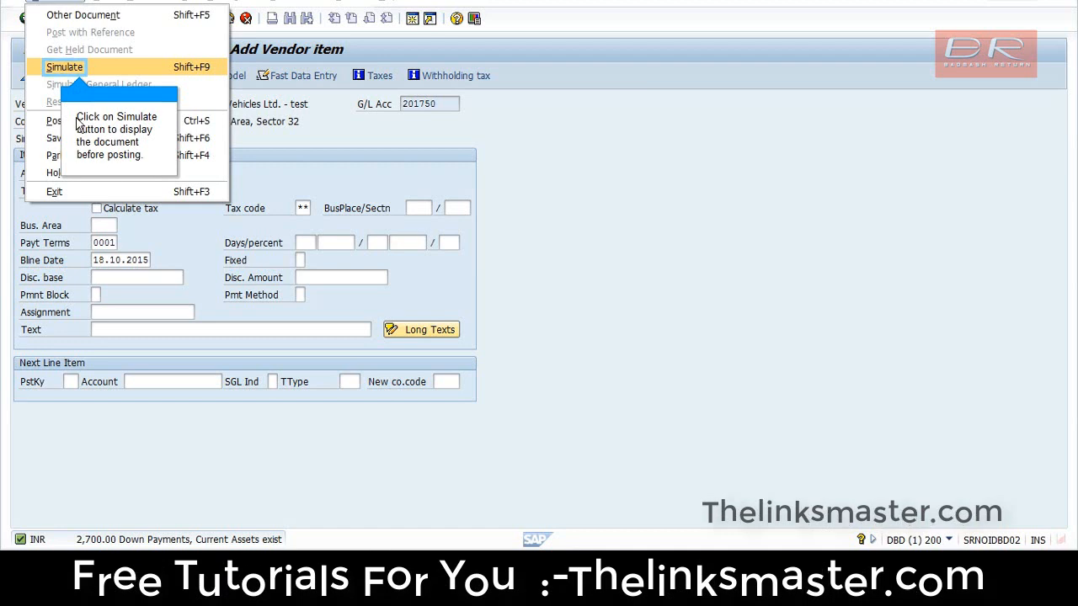
left_click(59, 70)
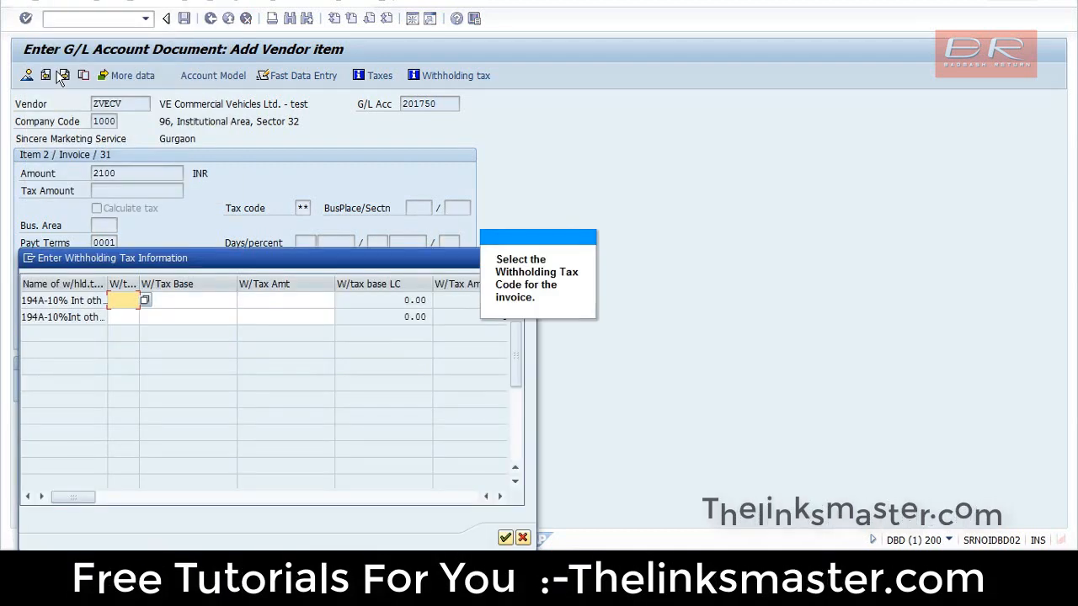
Assign withholding tax code A1 to the first withholding tax row of the vendor invoice item
key("F4")
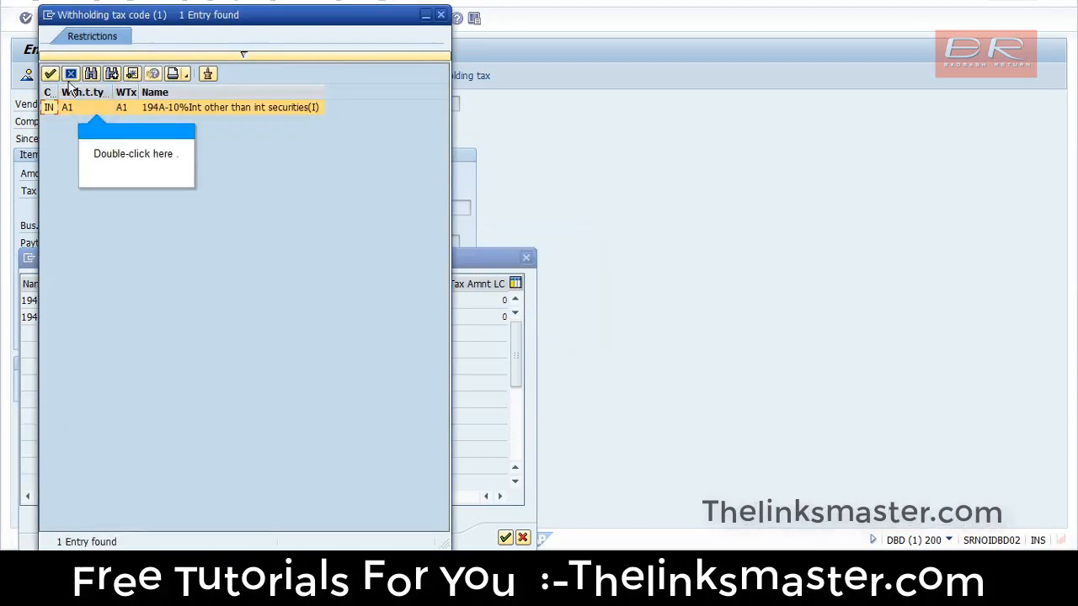
double_click(99, 107)
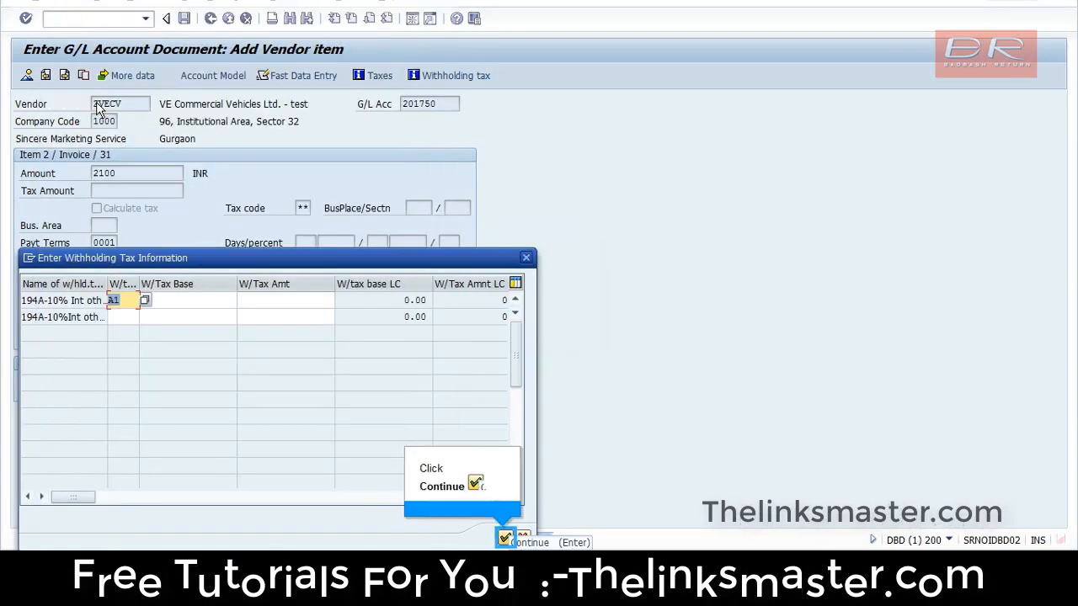